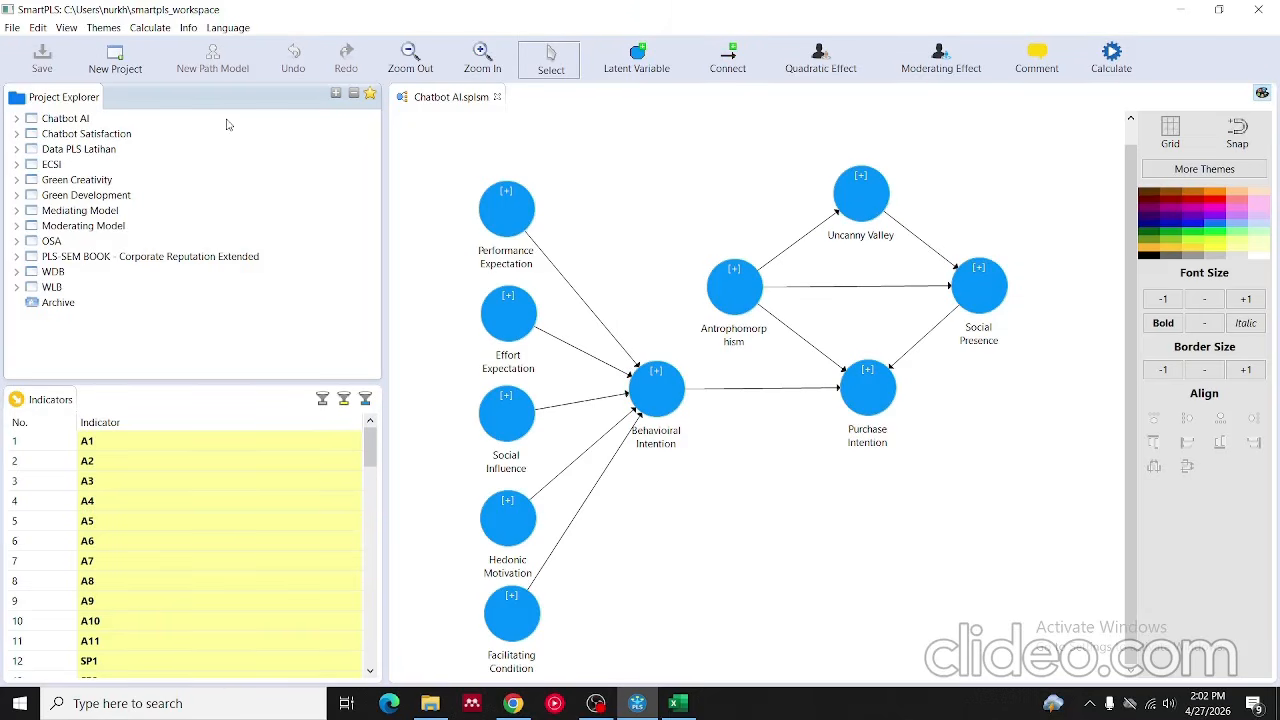
- Switch to Excel and look across the indicator columns of the AI Chatbot Lengkap sheet
left_click(678, 703)
scroll(492, 312, "right", 2)
scroll(492, 312, "right", 2)
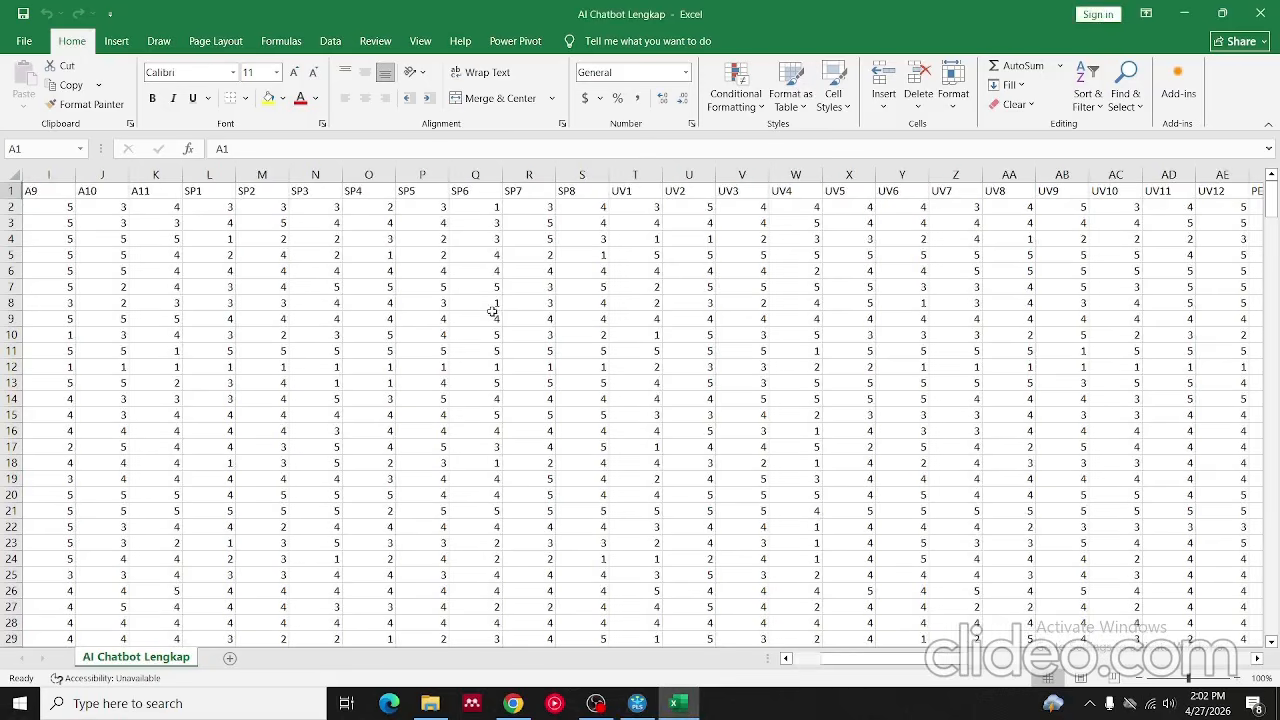
scroll(493, 310, "left", 5)
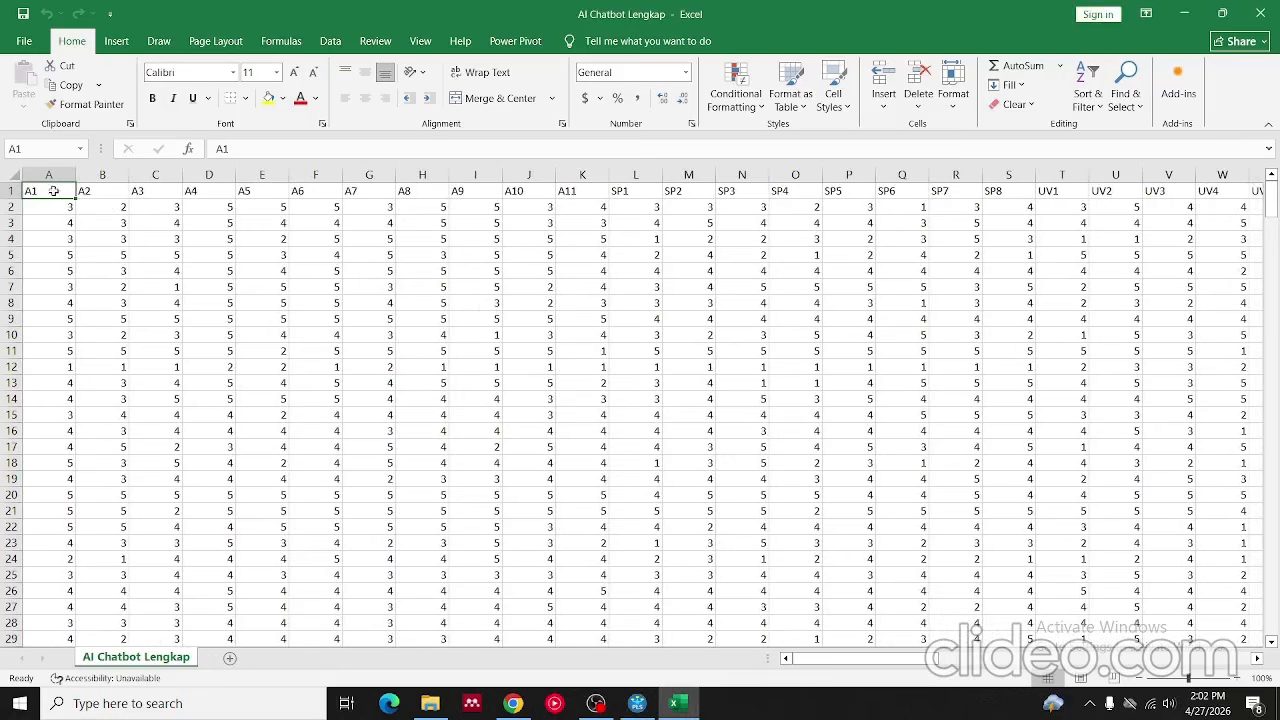
- Try the alternative headers X1 in cell A1 and Y1 in cell L1, and undo both changes
type("X")
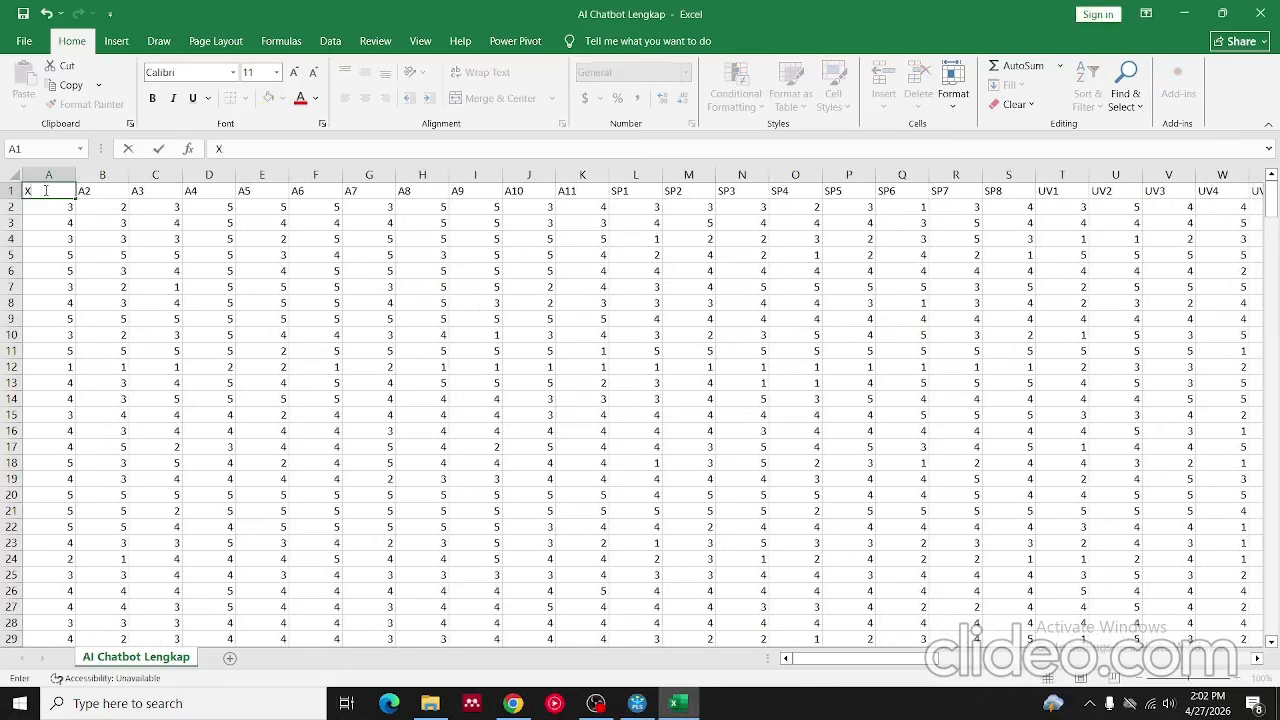
key("Return")
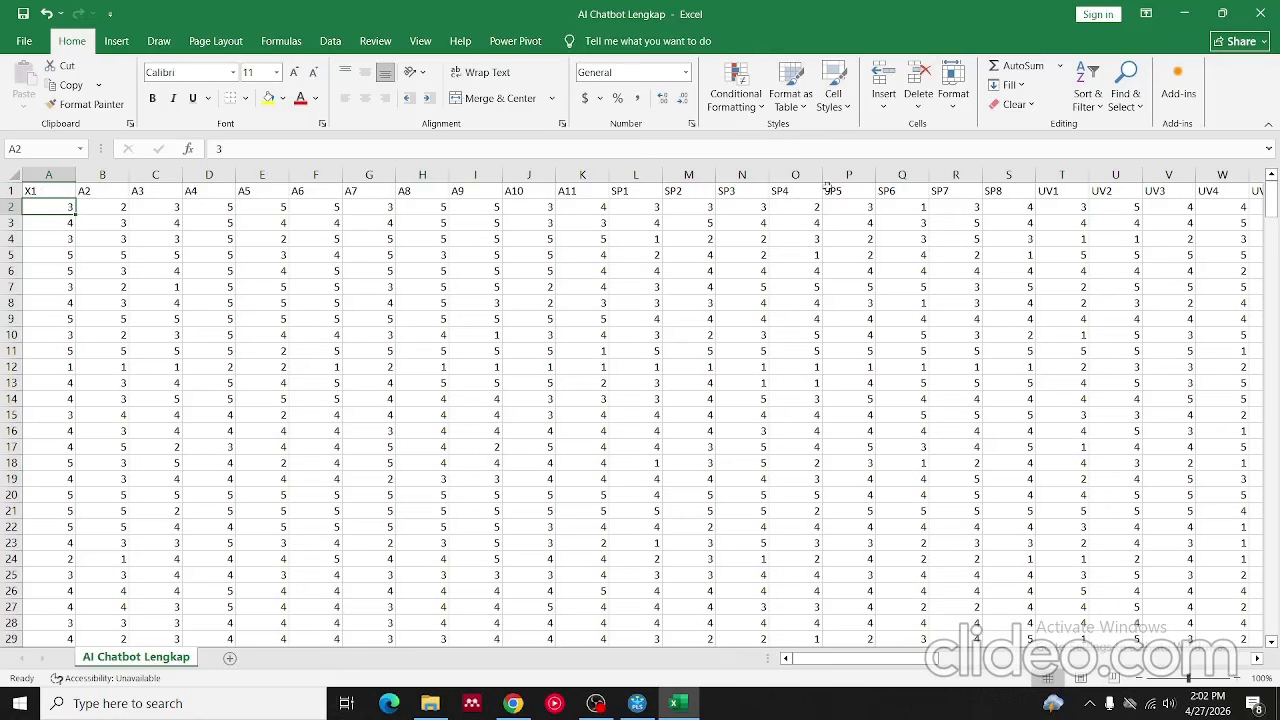
left_click(648, 194)
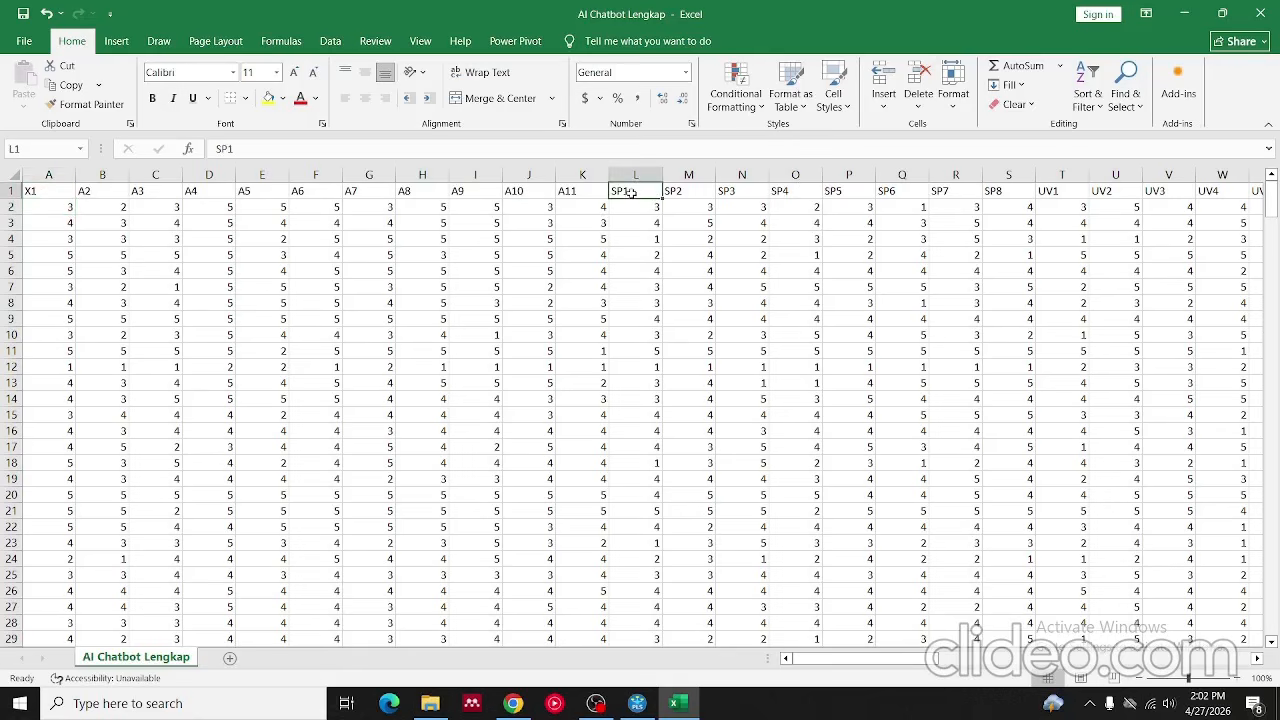
type("Y1")
key("Tab")
key("ctrl+z")
key("ctrl+z")
- Examine the Save As file types for the workbook in Downloads, including CSV (Comma delimited), and leave without saving
scroll(820, 368, "right", 15)
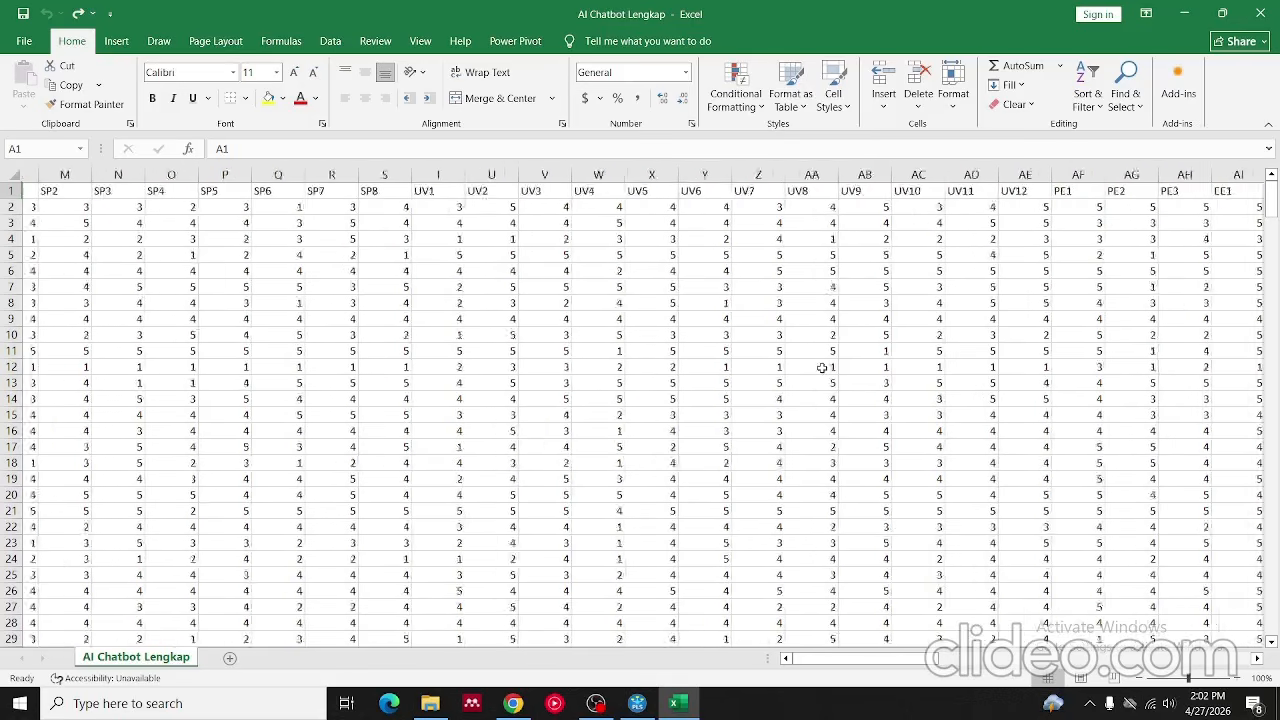
scroll(820, 368, "left", 15)
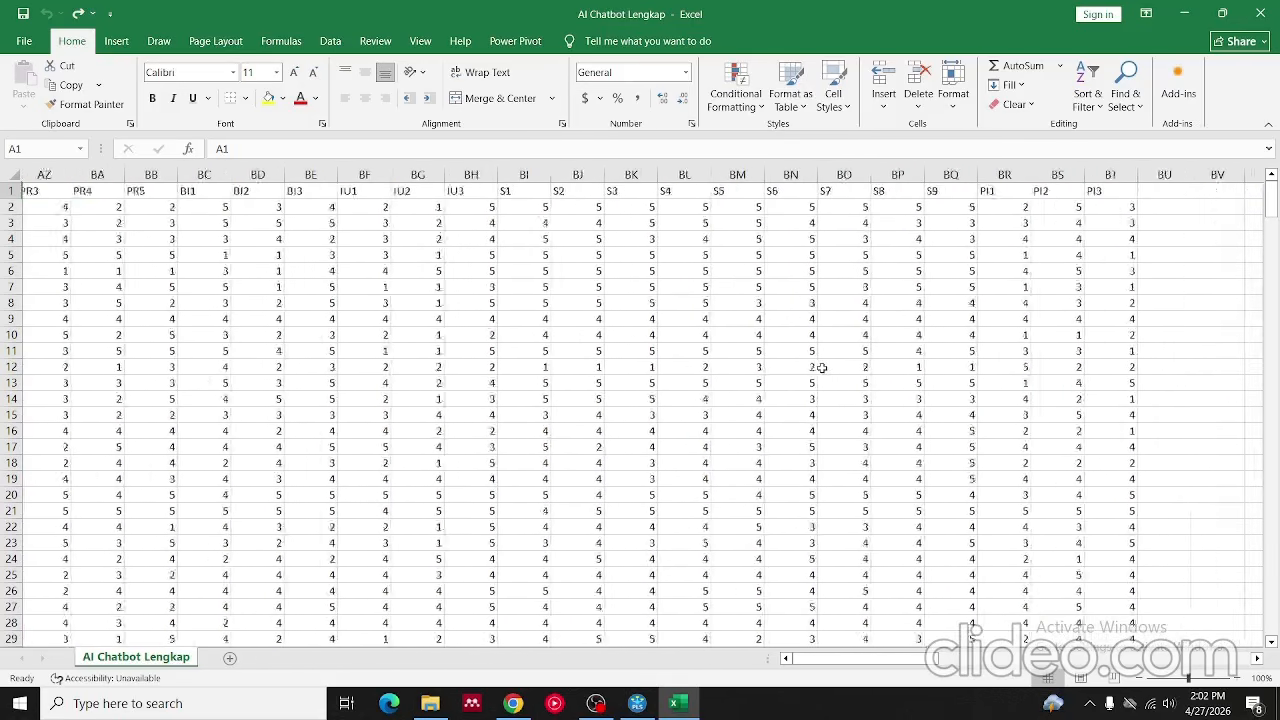
left_click(15, 40)
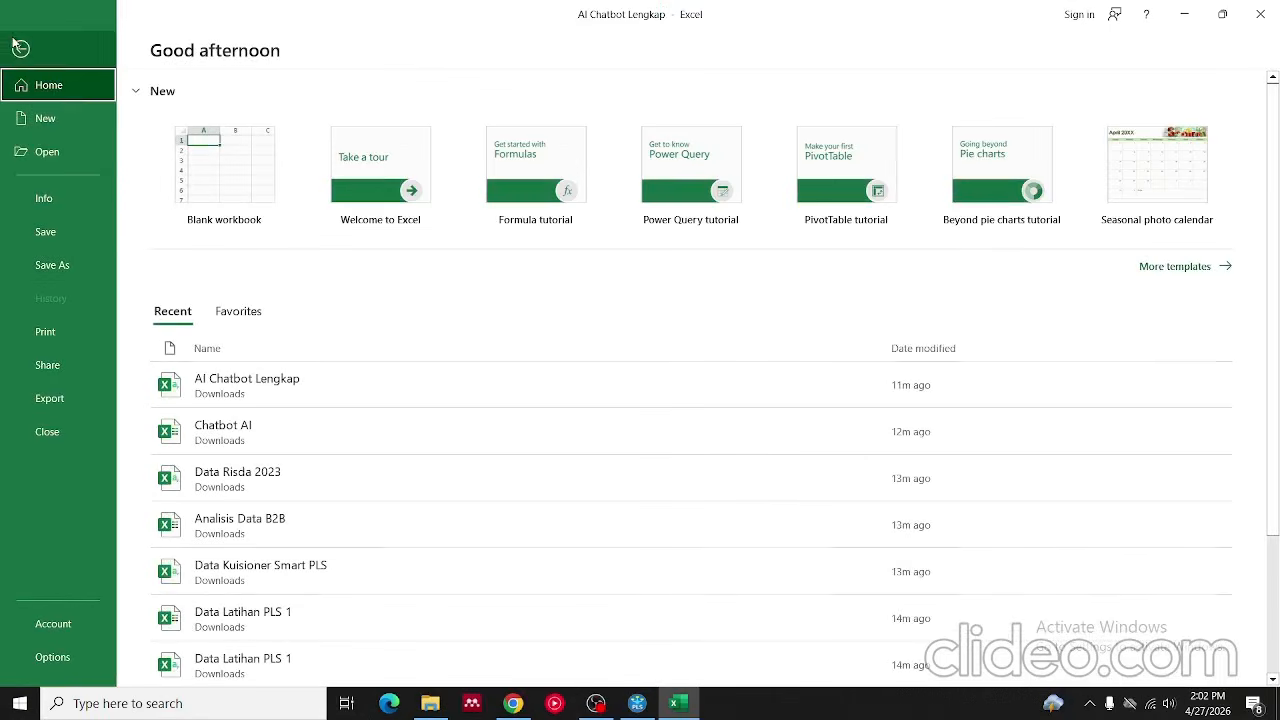
left_click(64, 274)
left_click(450, 195)
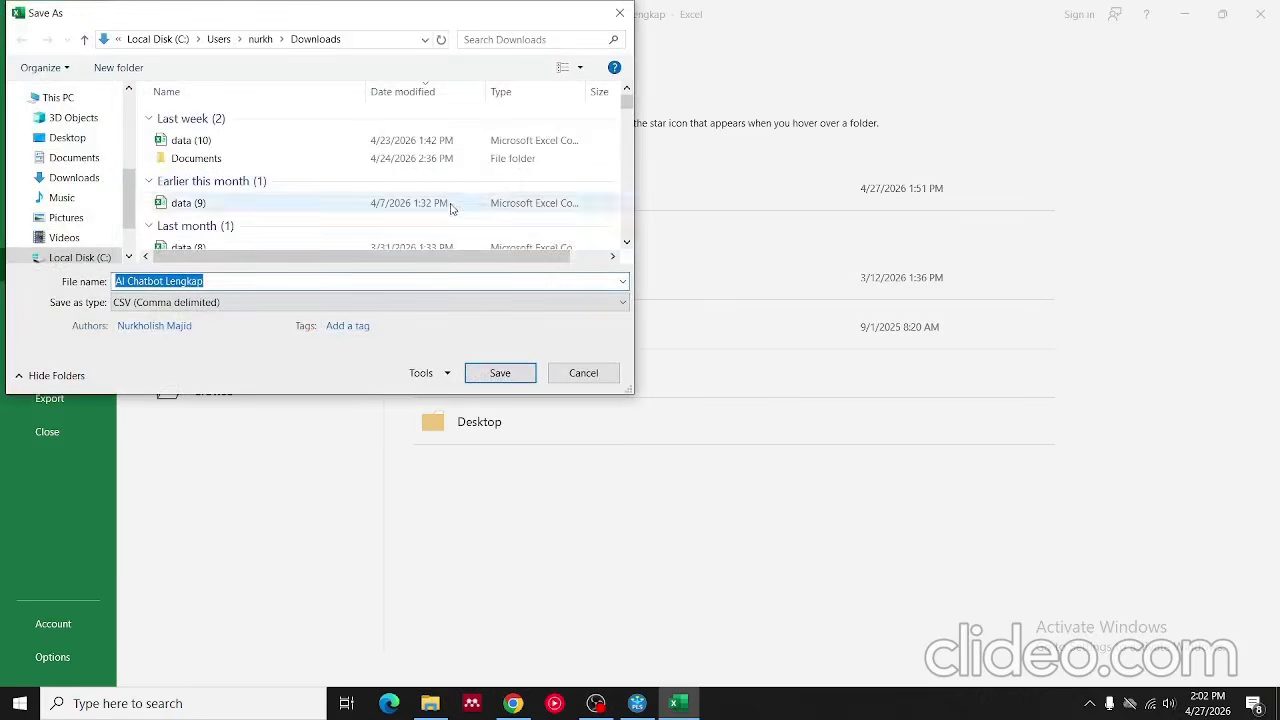
left_click(370, 302)
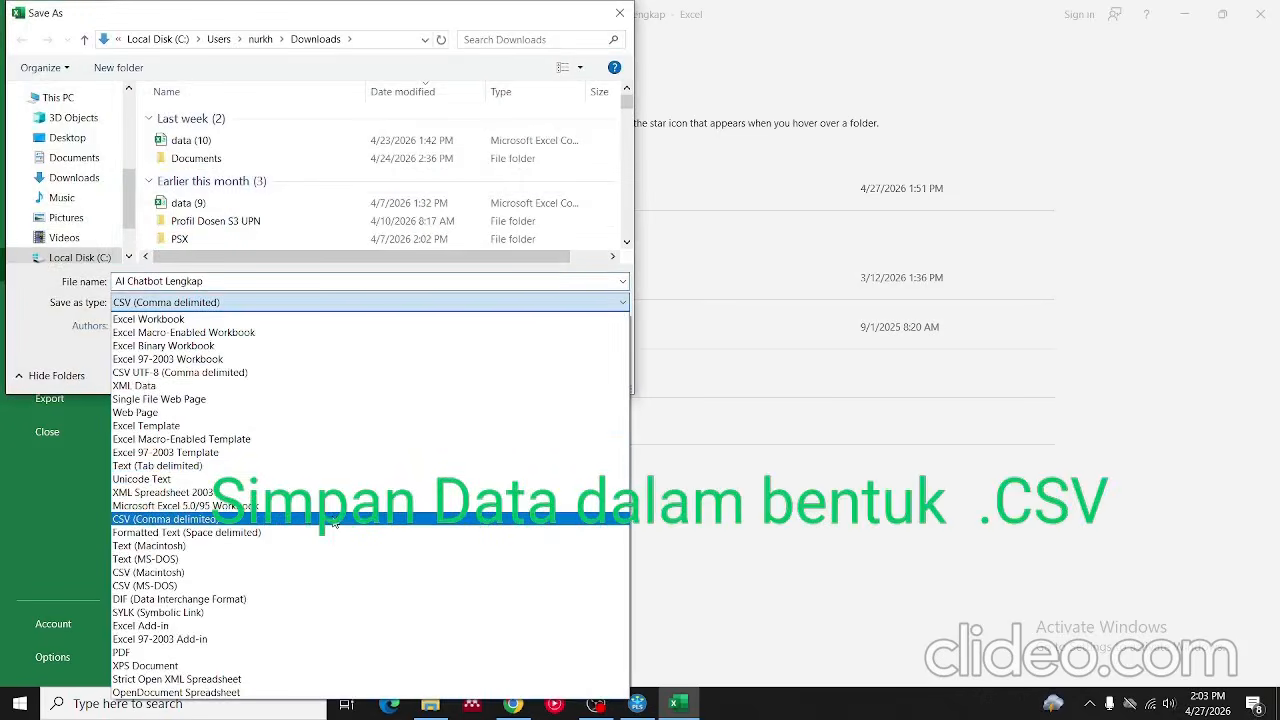
left_click(612, 17)
left_click(612, 17)
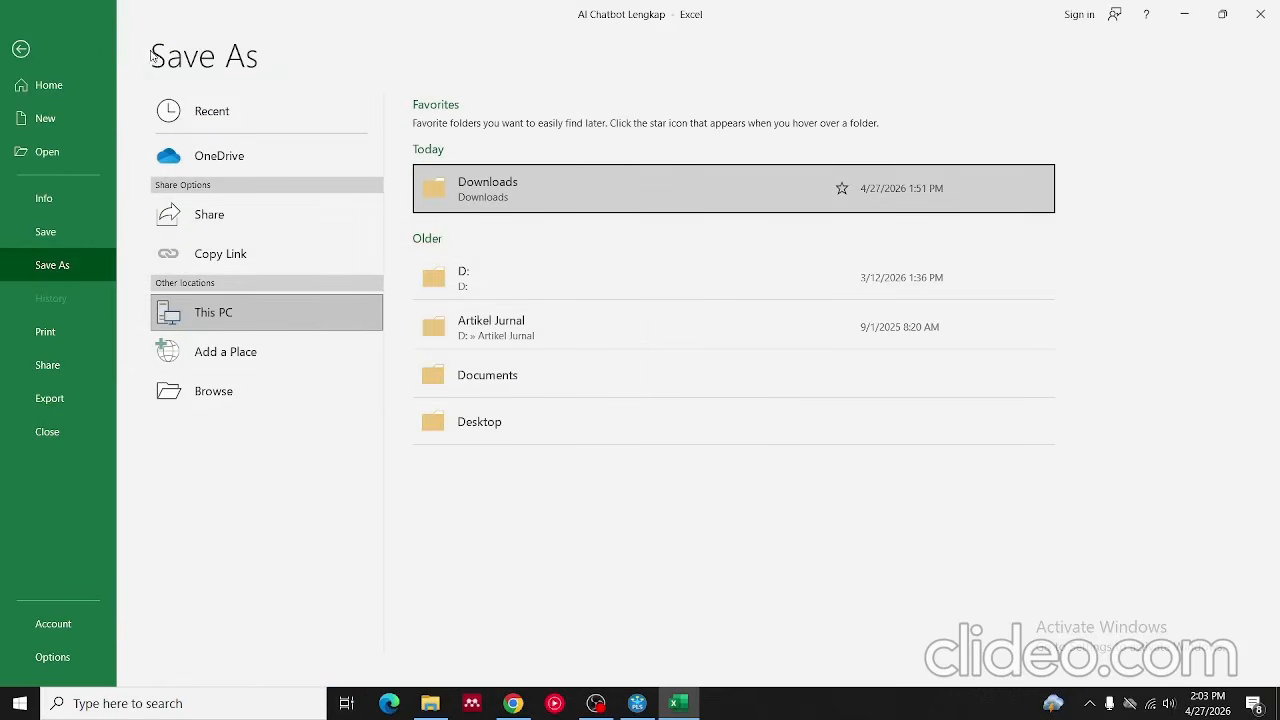
left_click(40, 57)
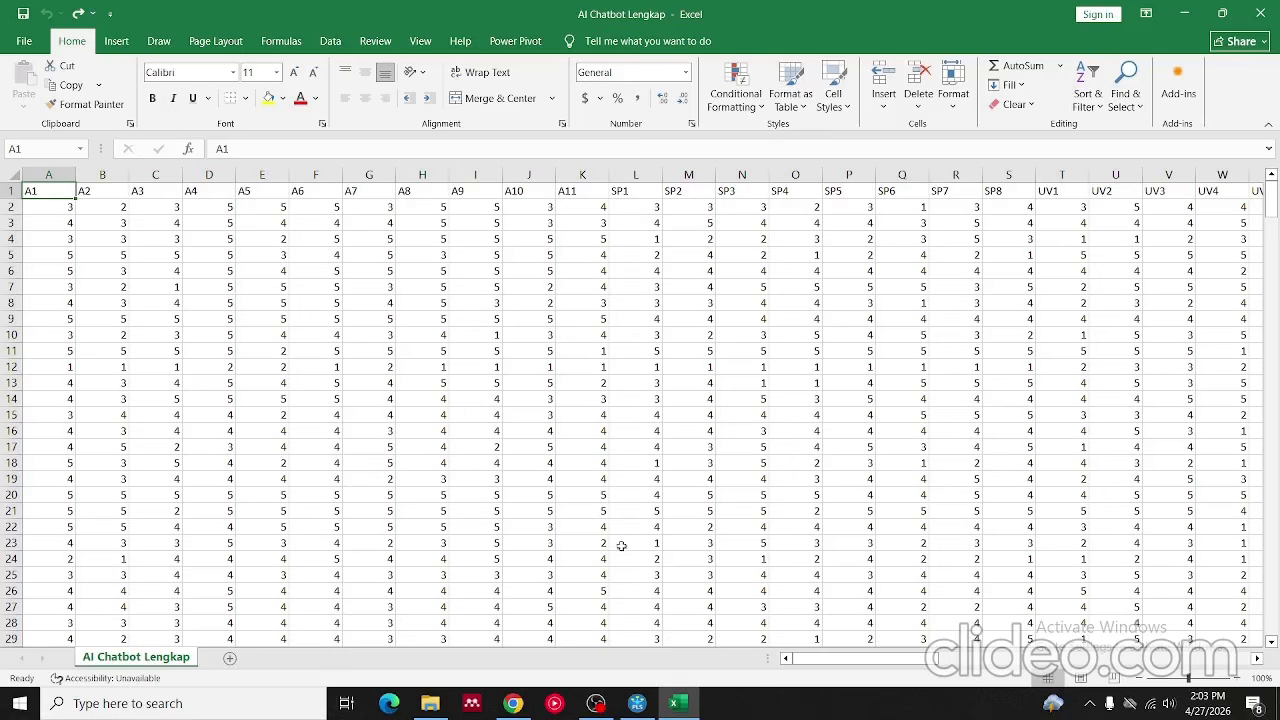
- Switch to SmartPLS and create a new project named Latihan PLS
left_click(637, 702)
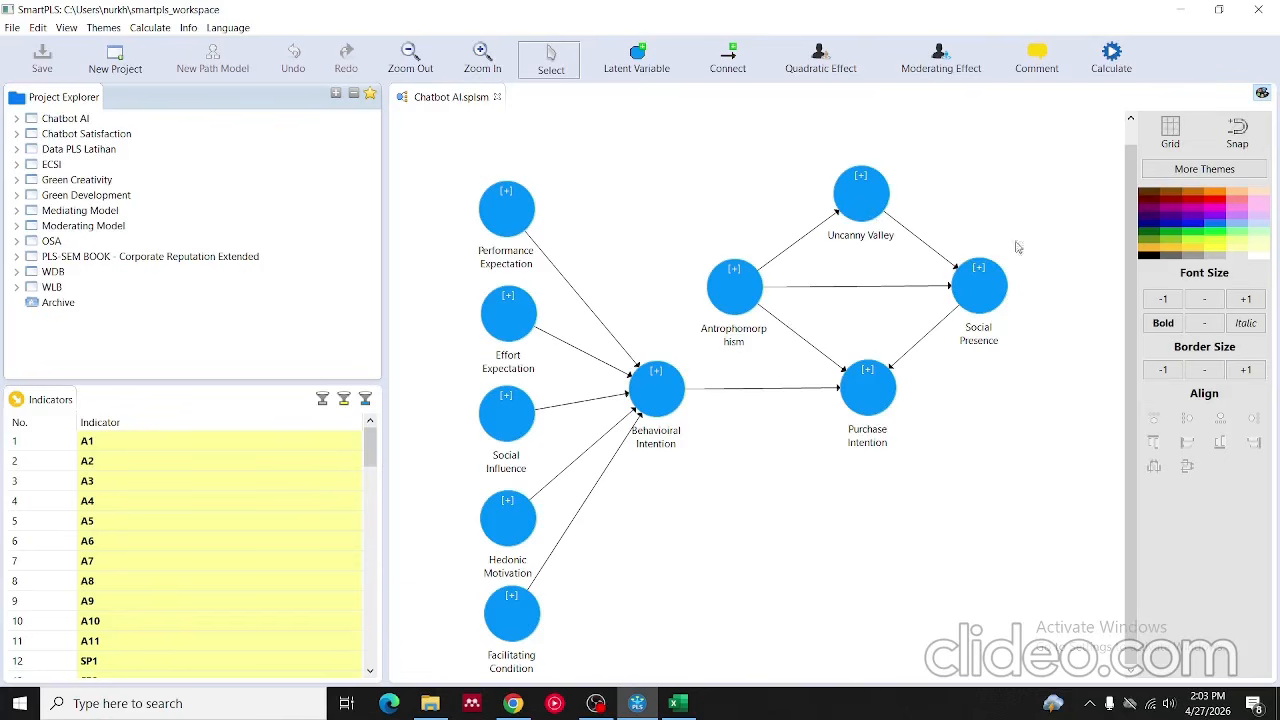
left_click(12, 27)
left_click(17, 47)
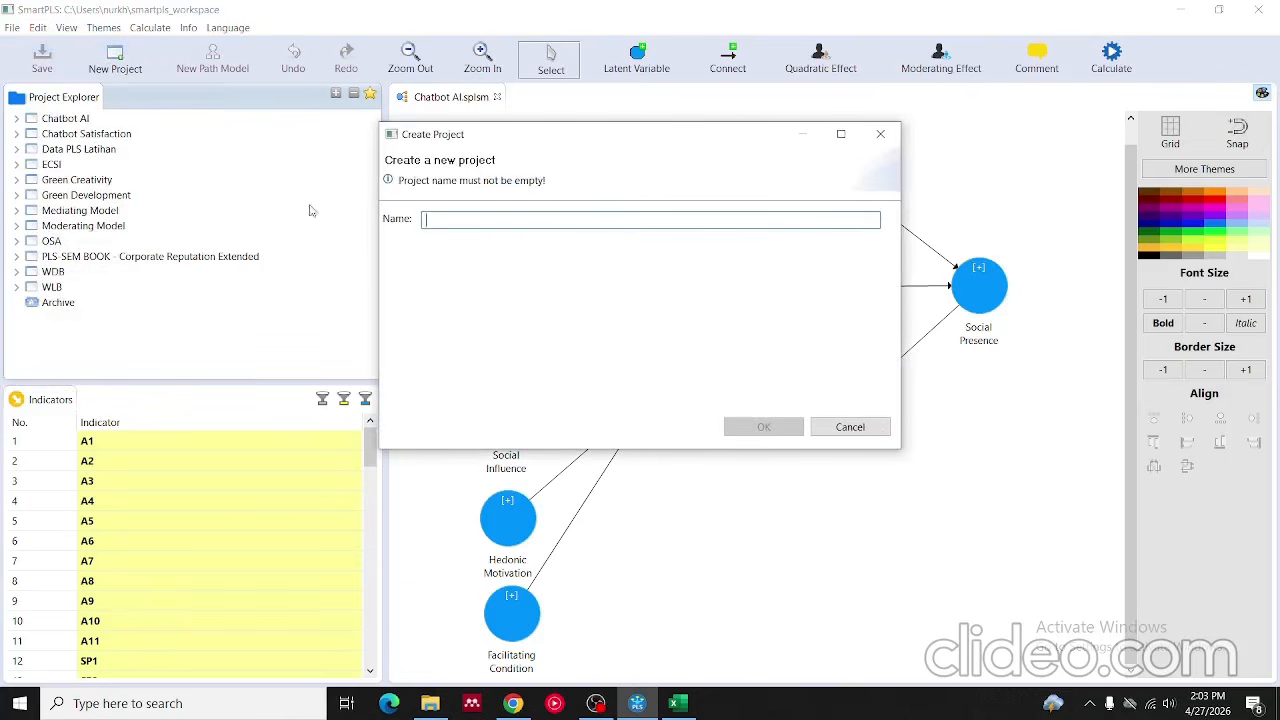
type("IATI")
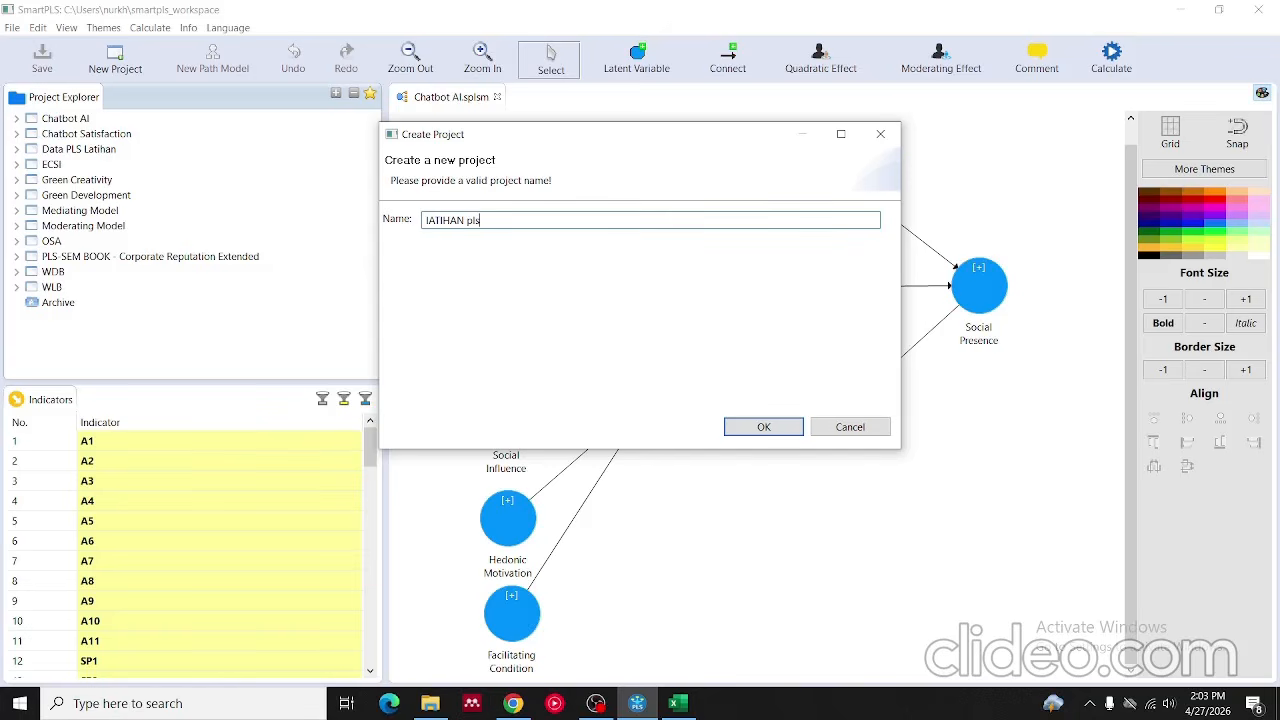
key("ctrl+a")
key("BackSpace")
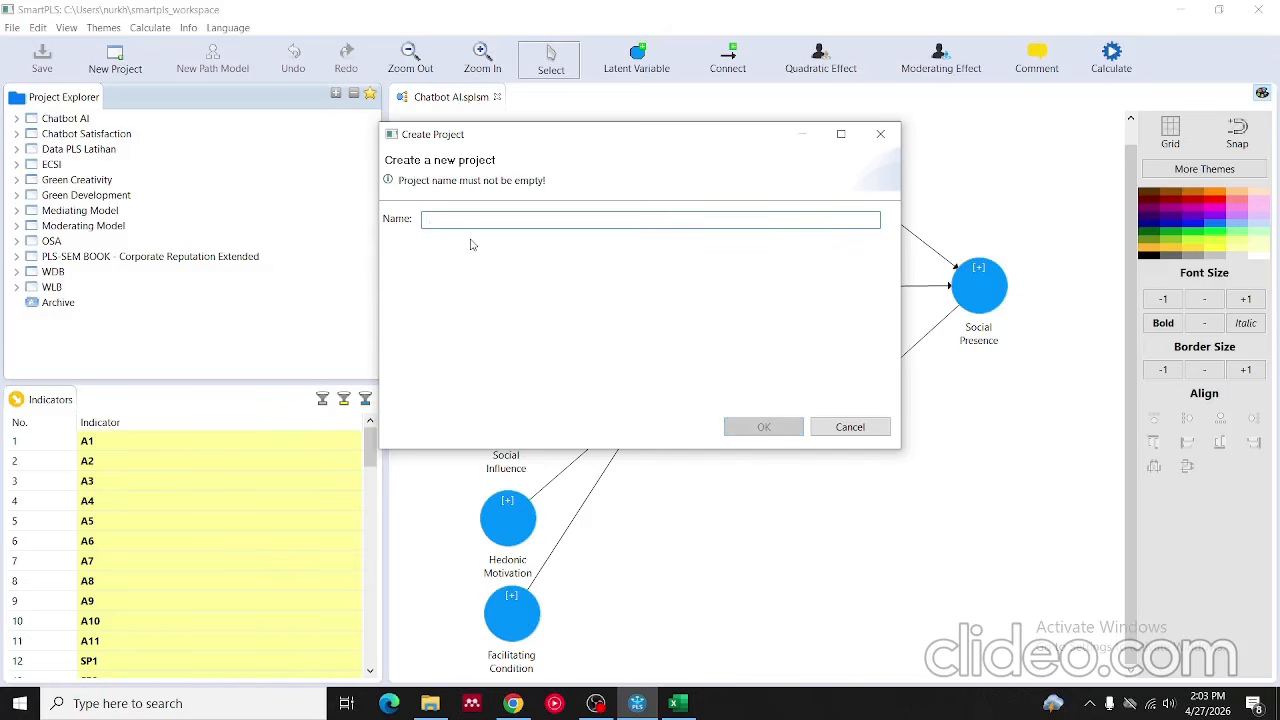
type("Latihan PLS")
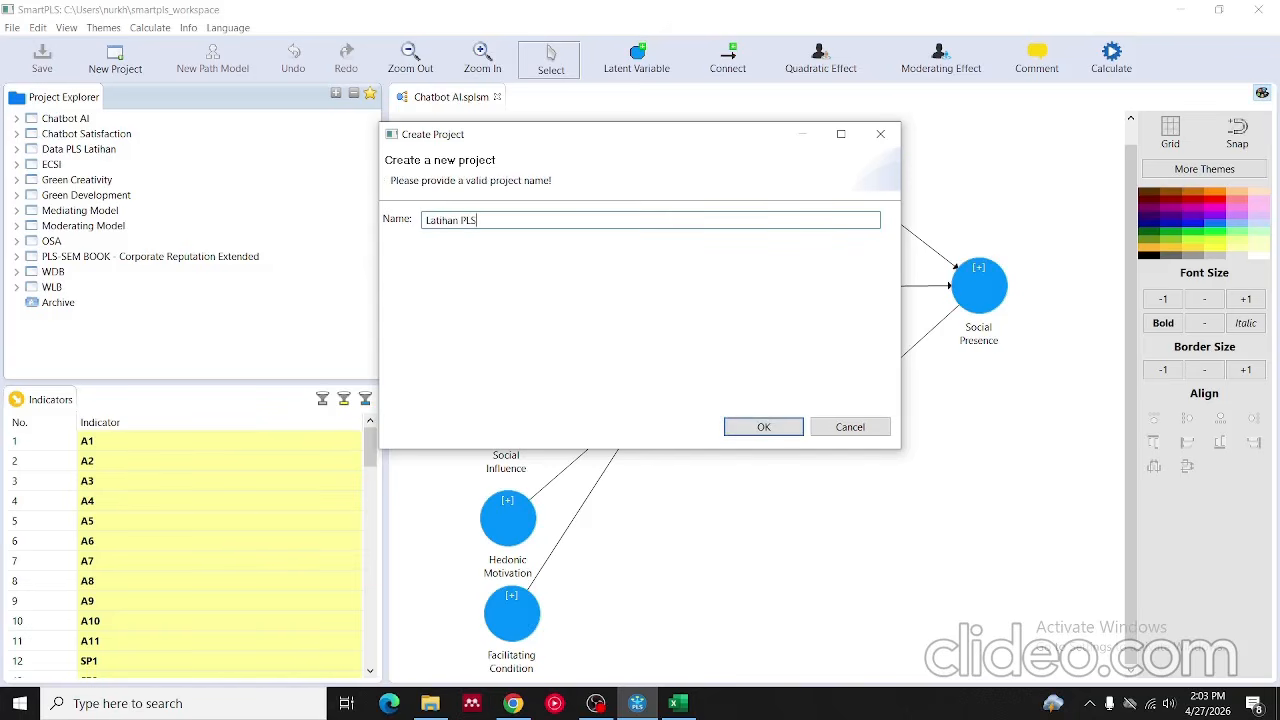
left_click(760, 426)
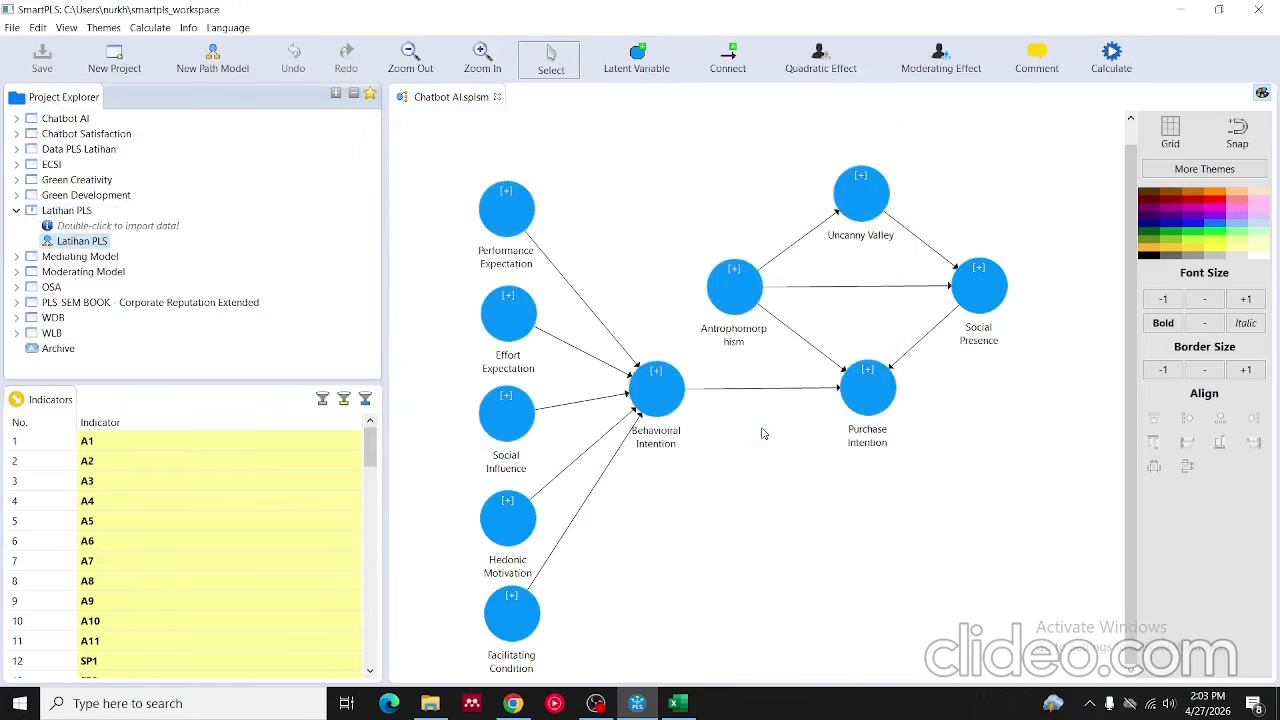
- Import the AI Chatbot Lengkap data file from Downloads into the Latihan PLS project and review its indicator statistics
double_click(82, 228)
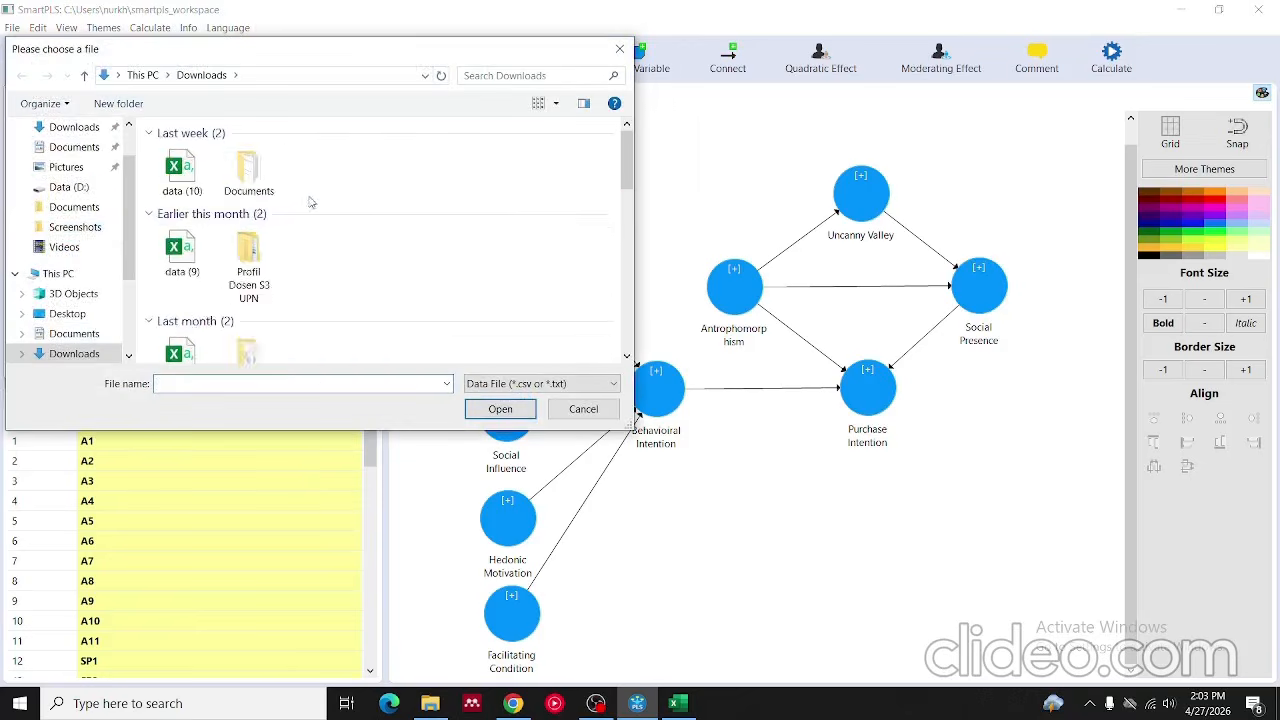
left_click(521, 78)
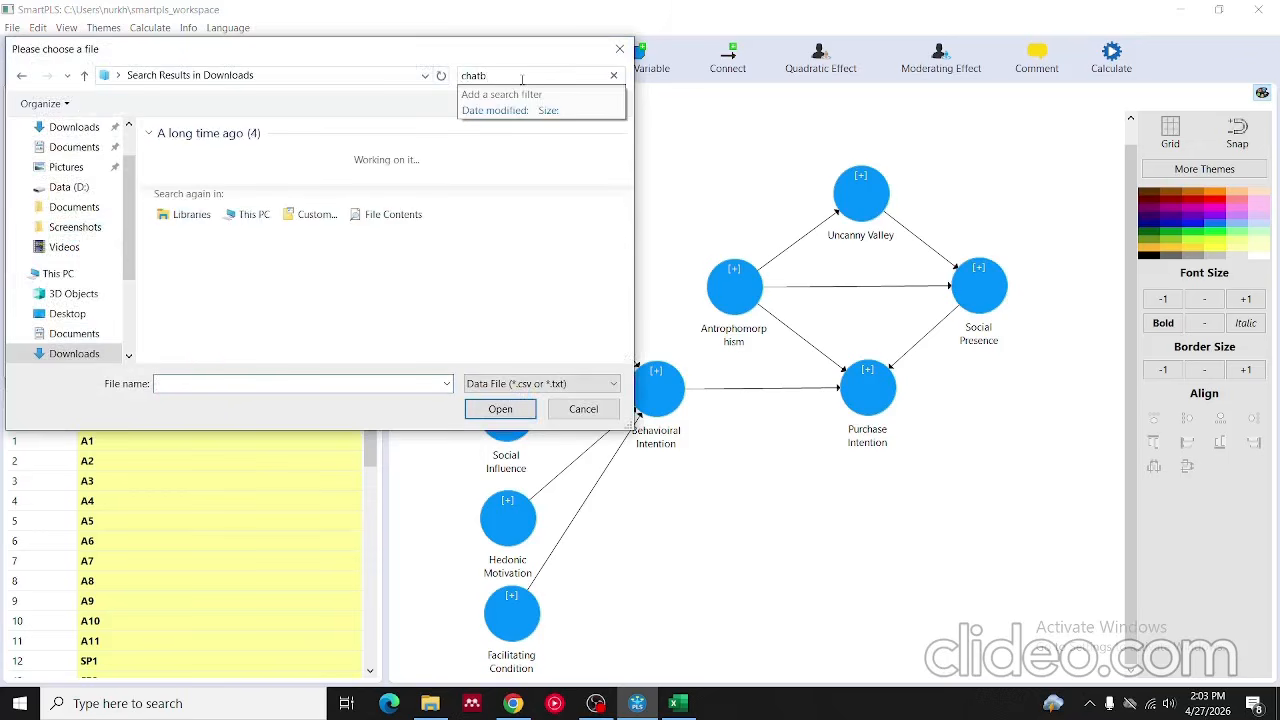
type("chatbot ai")
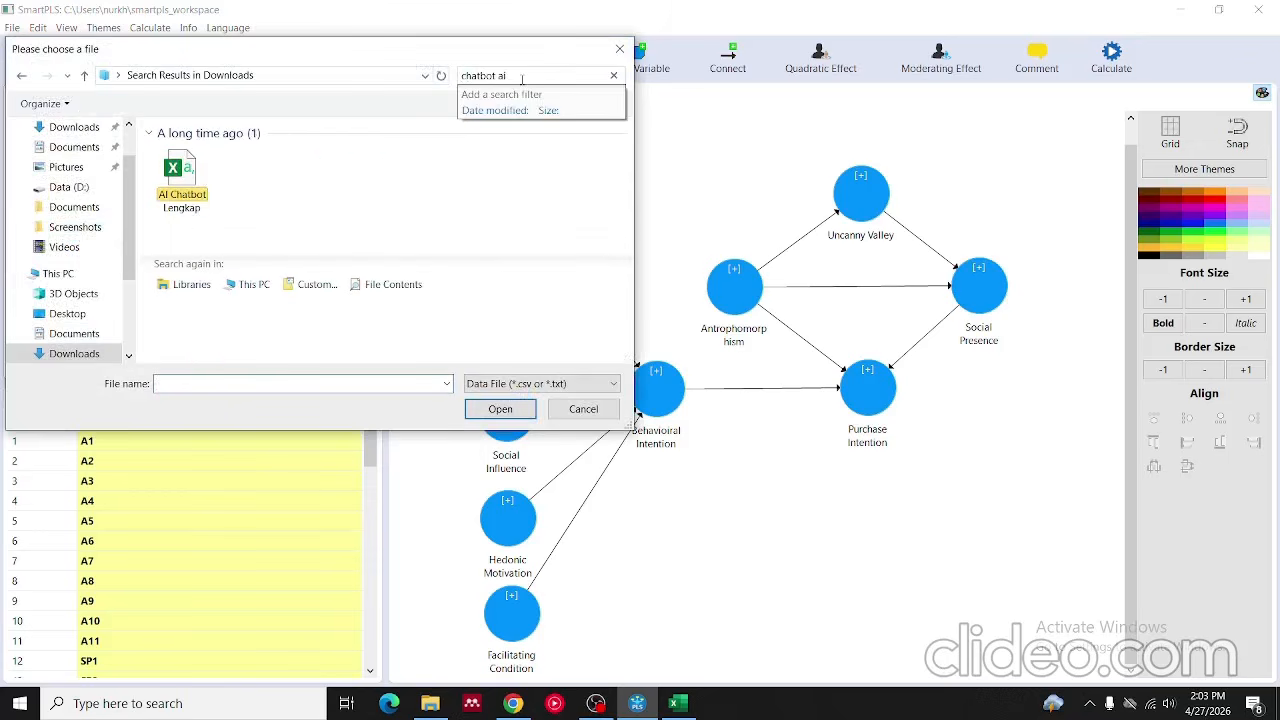
left_click(181, 188)
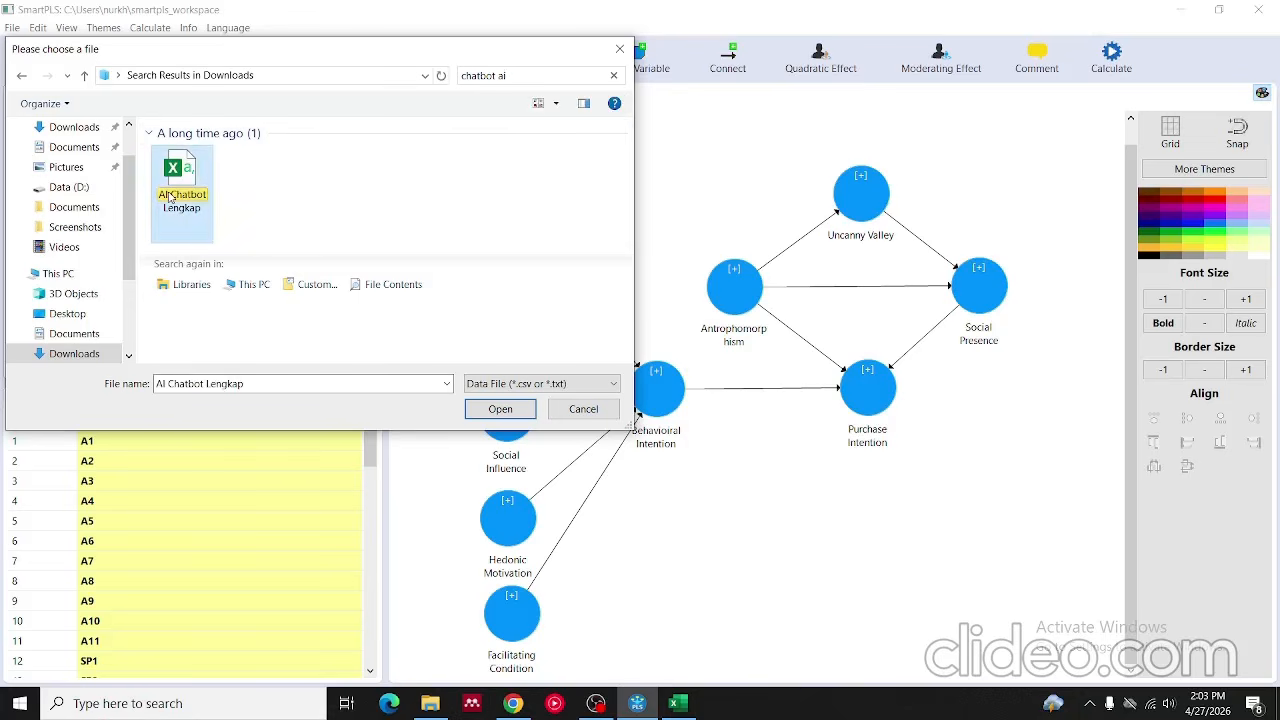
left_click(479, 410)
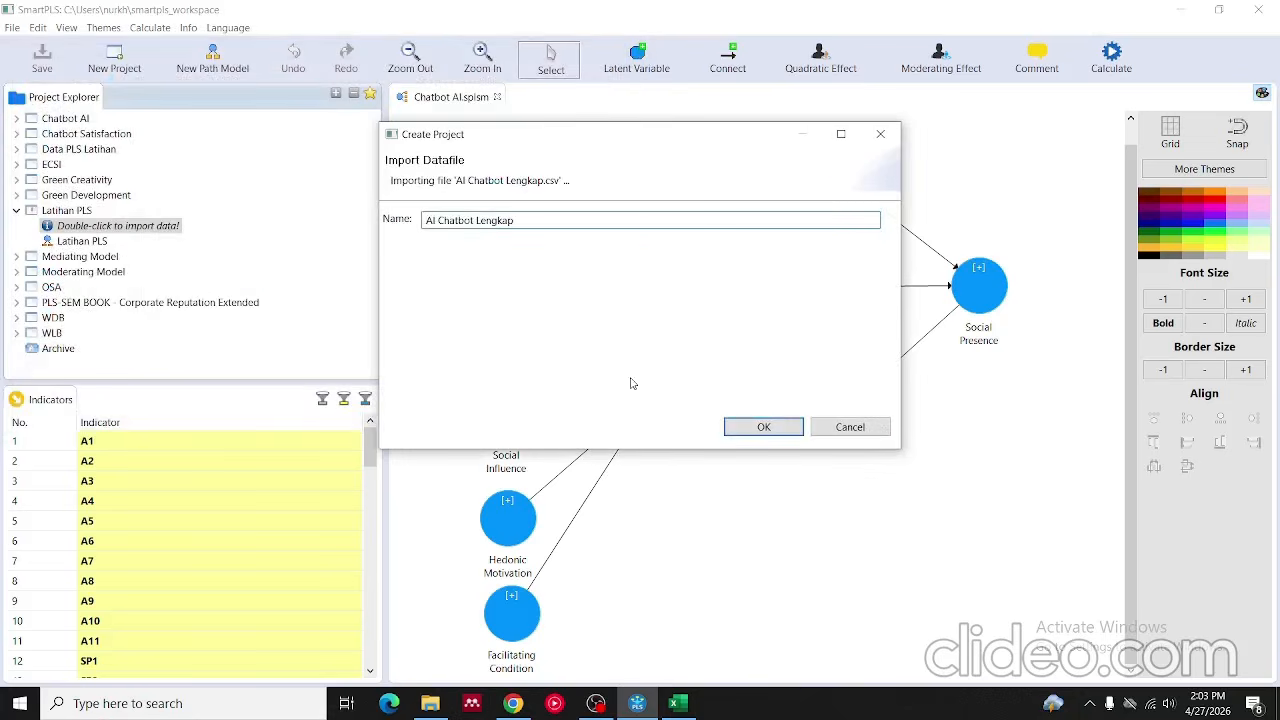
left_click(779, 434)
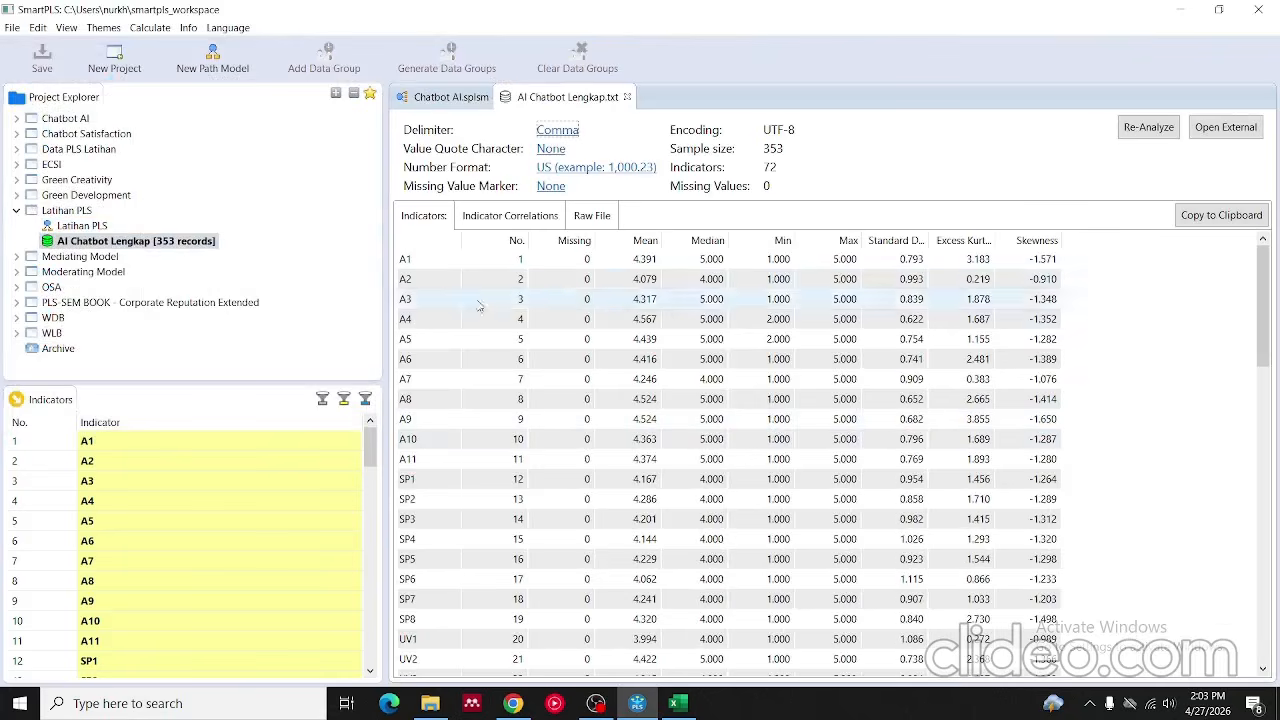
scroll(528, 370, "down", 12)
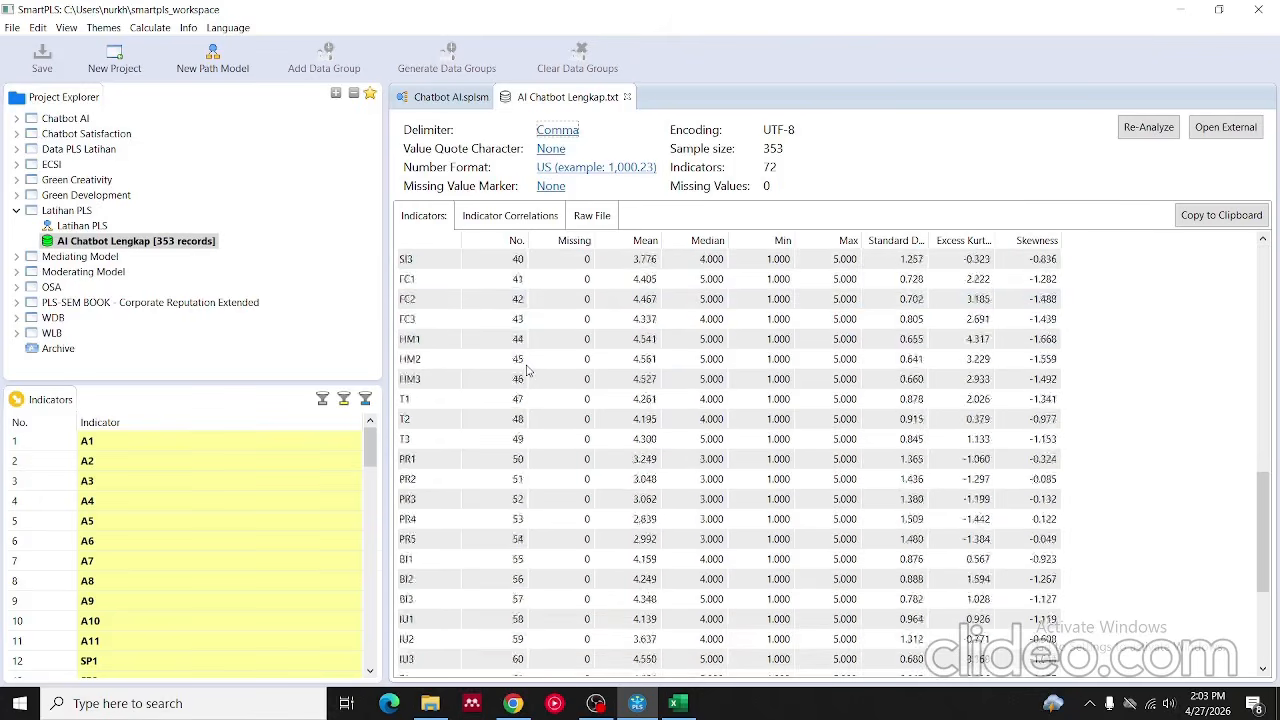
scroll(528, 370, "up", 12)
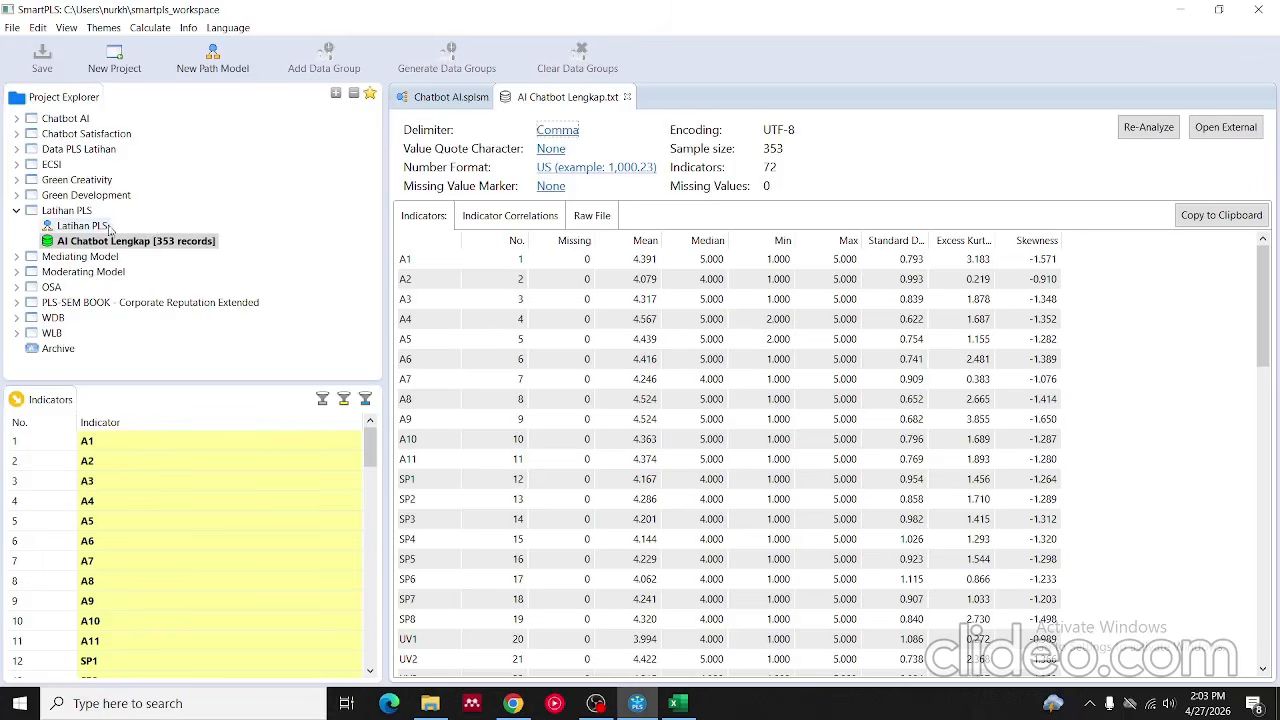
- Close the open Chatbot AI model and open the Latihan PLS path model
left_click(463, 101)
left_click(494, 97)
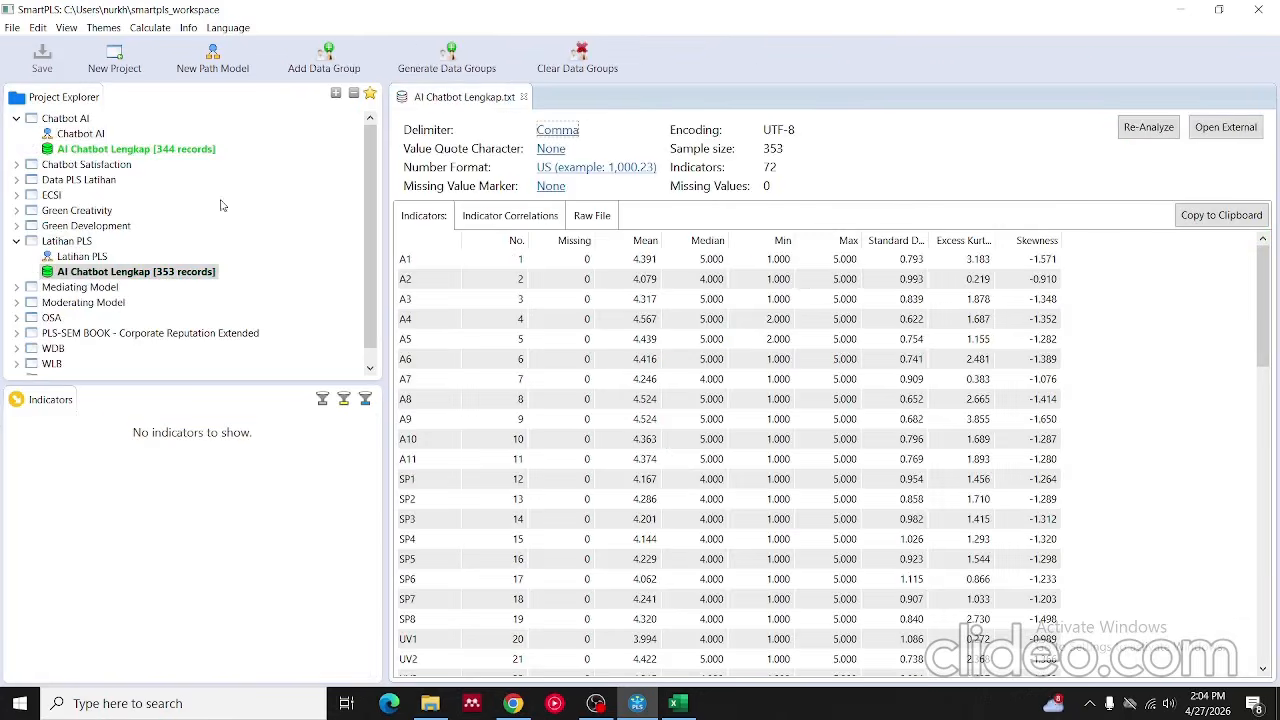
double_click(93, 258)
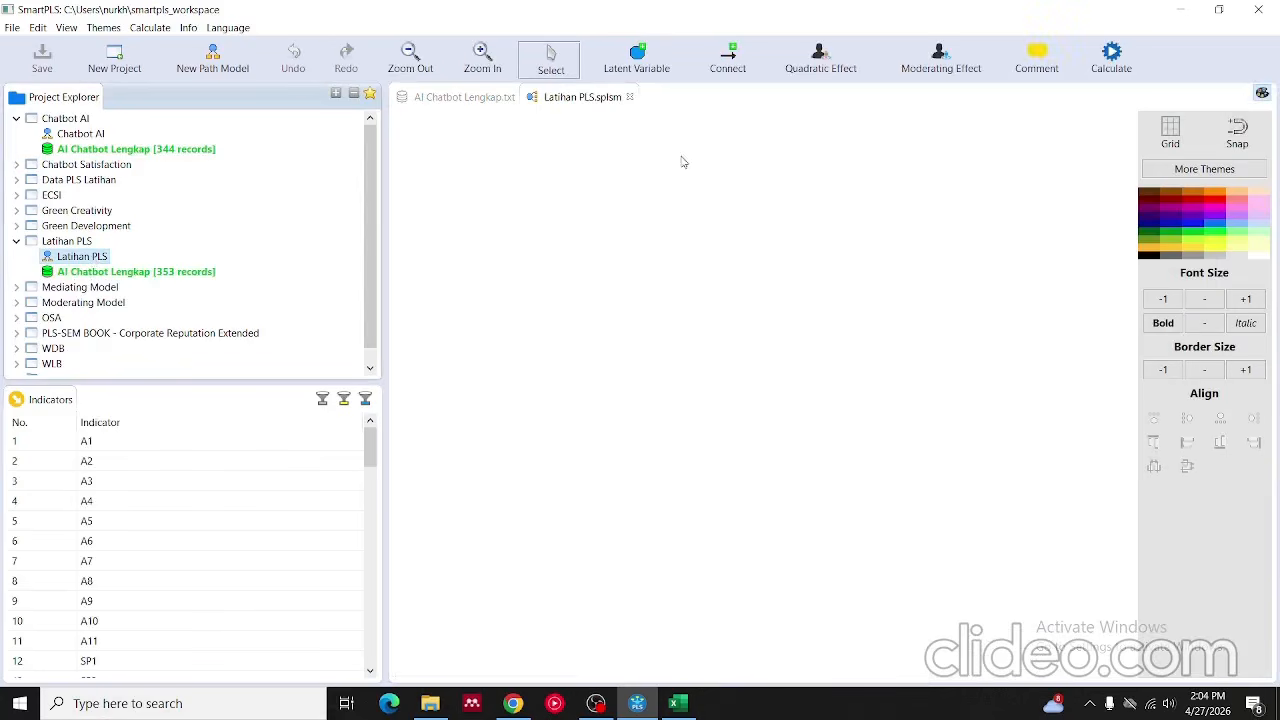
- Add a latent variable with indicators A1 to A11 to the empty Latihan PLS model
left_click_drag(370, 445, 382, 417)
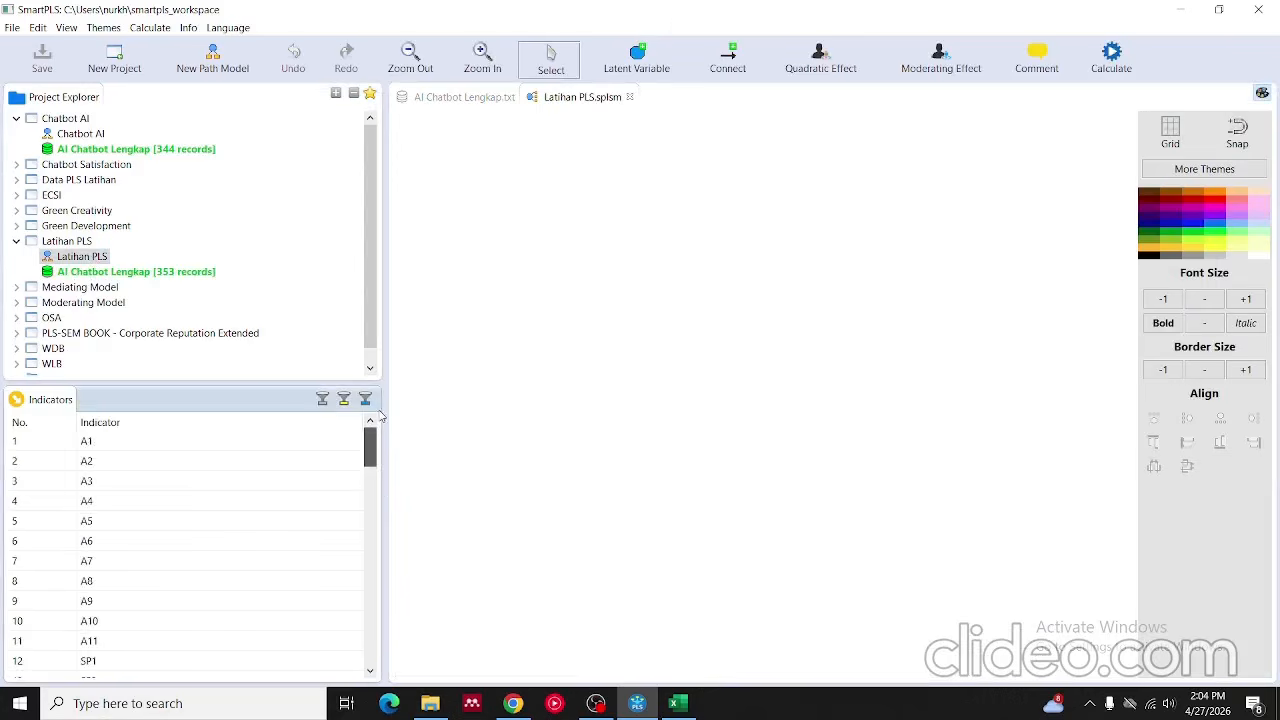
left_click(220, 446)
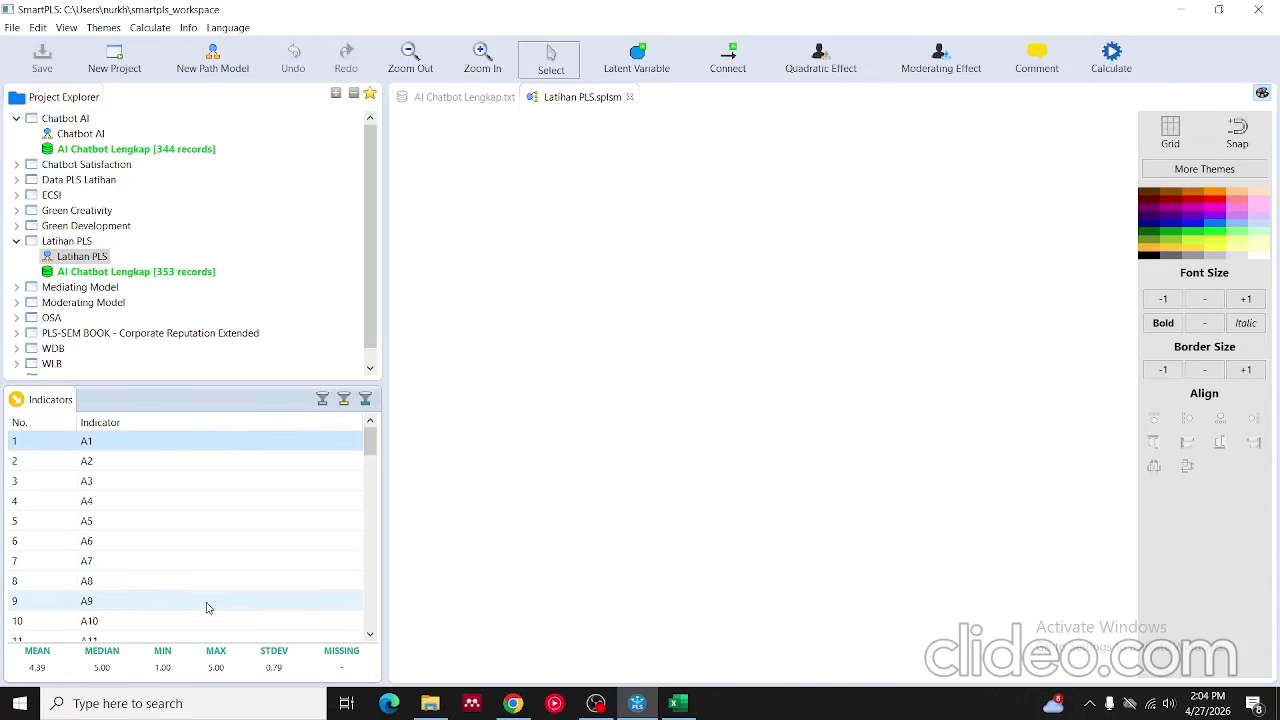
scroll(250, 550, "down", 3)
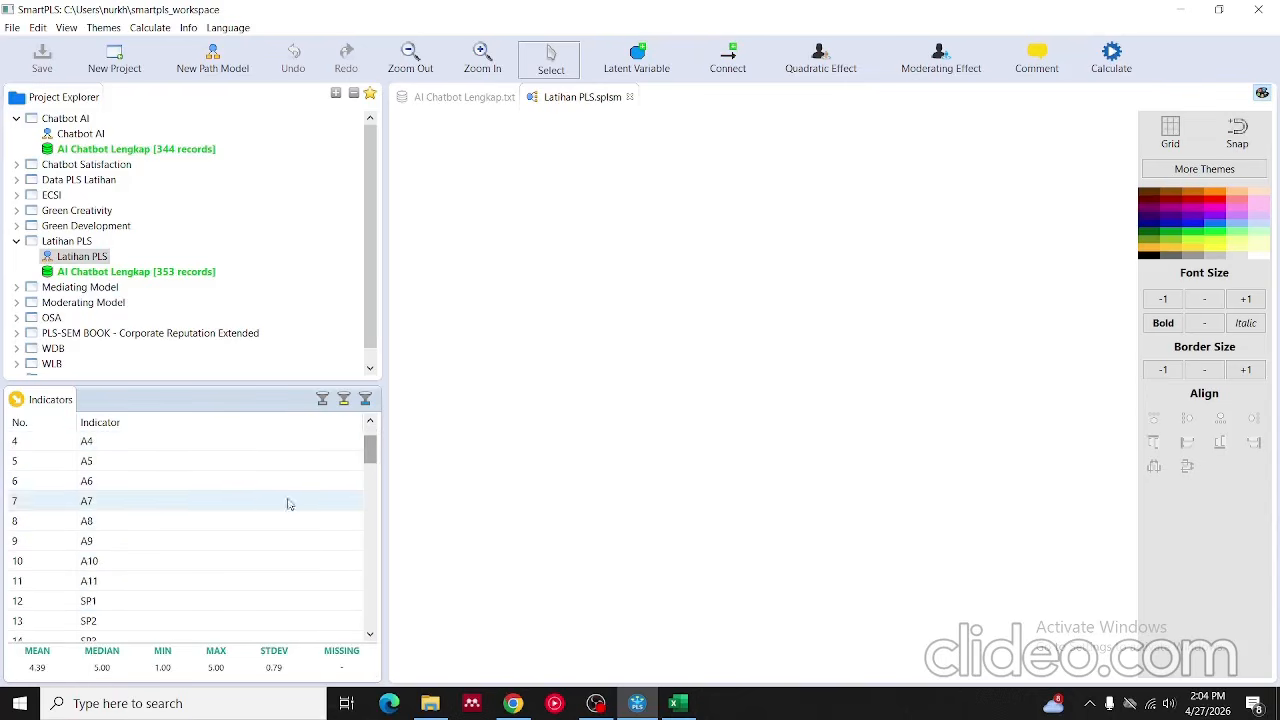
left_click(181, 581, "shift")
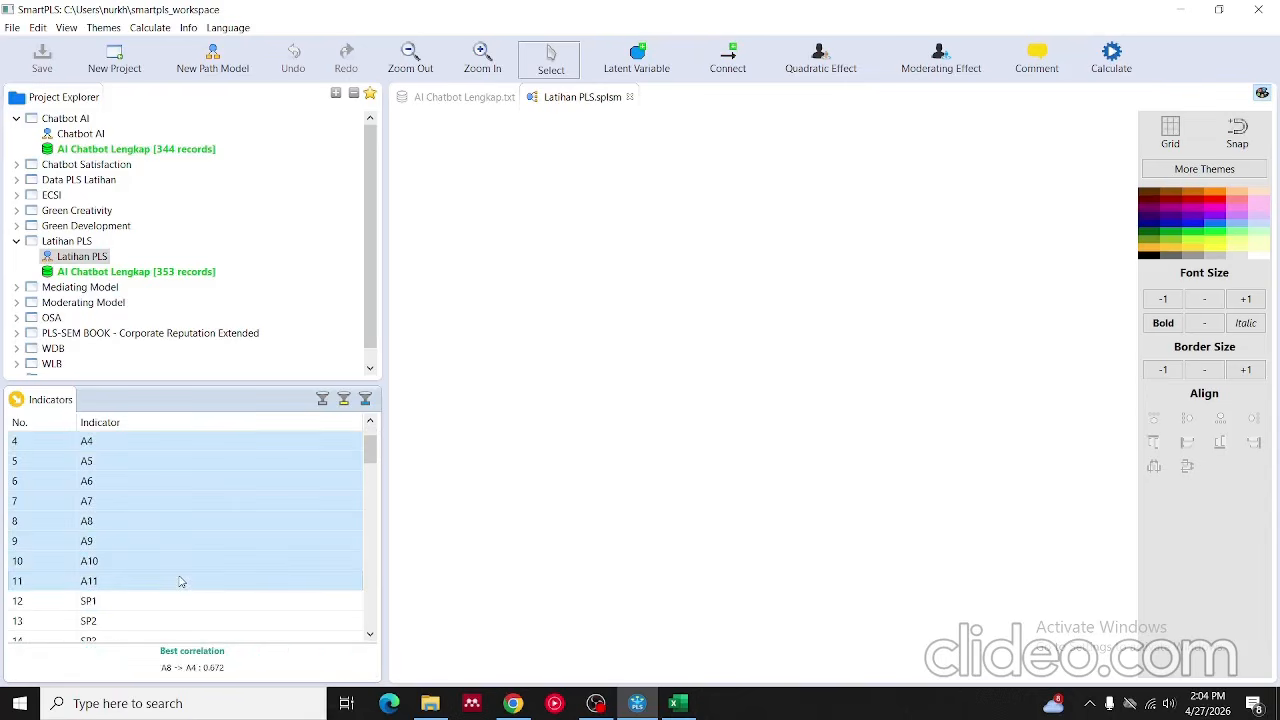
left_click_drag(198, 590, 587, 340)
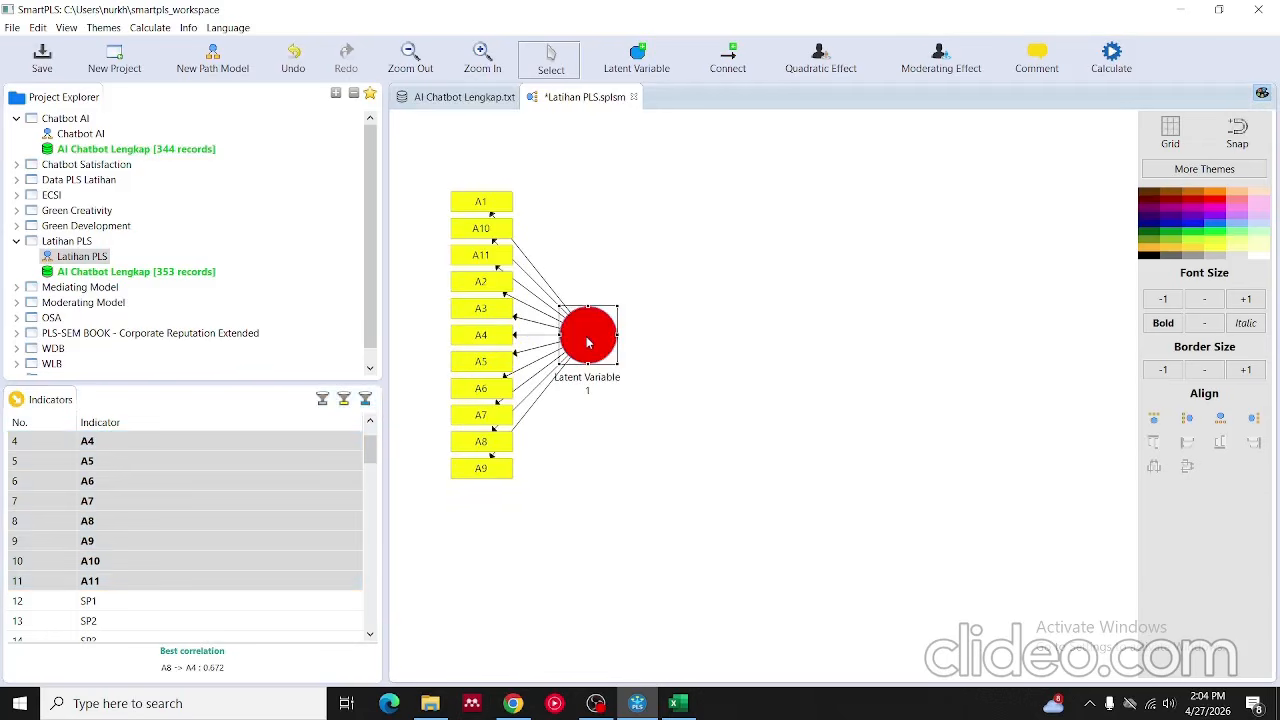
- Rename the latent variable with indicators A1 to A11 as Antrophomorphsm
right_click(587, 340)
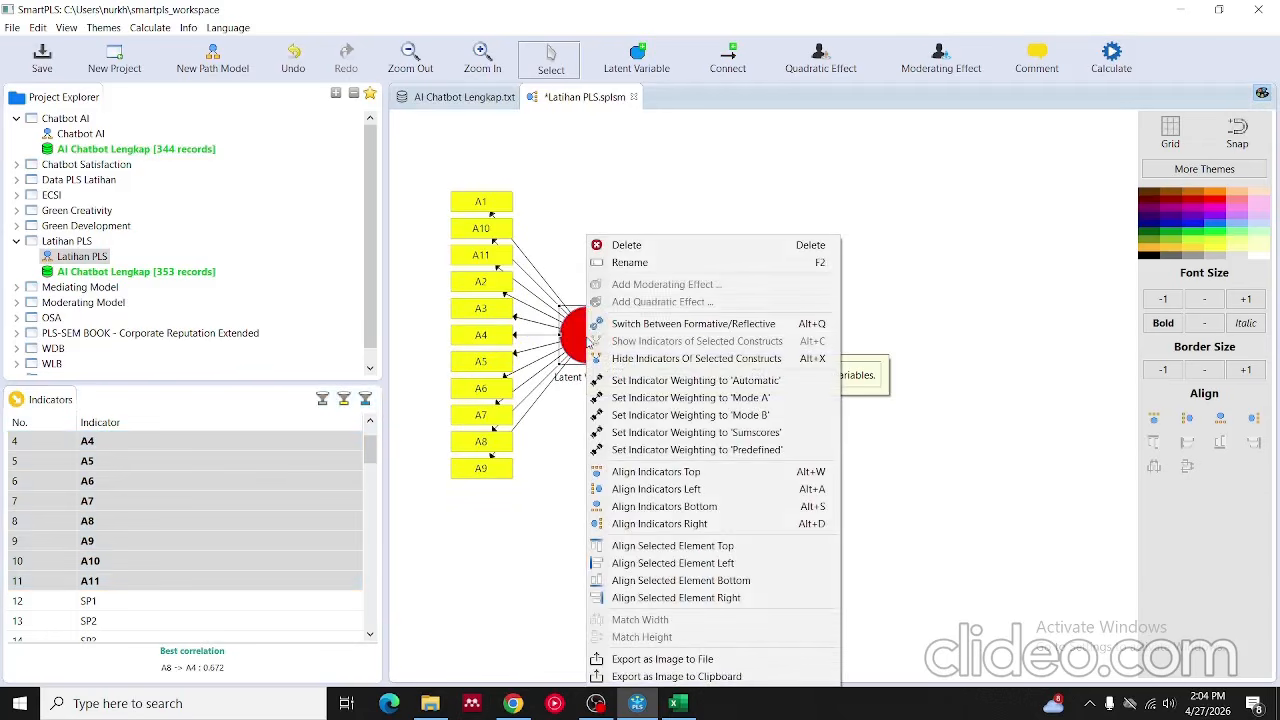
left_click(690, 264)
type("Antrophomorphsm")
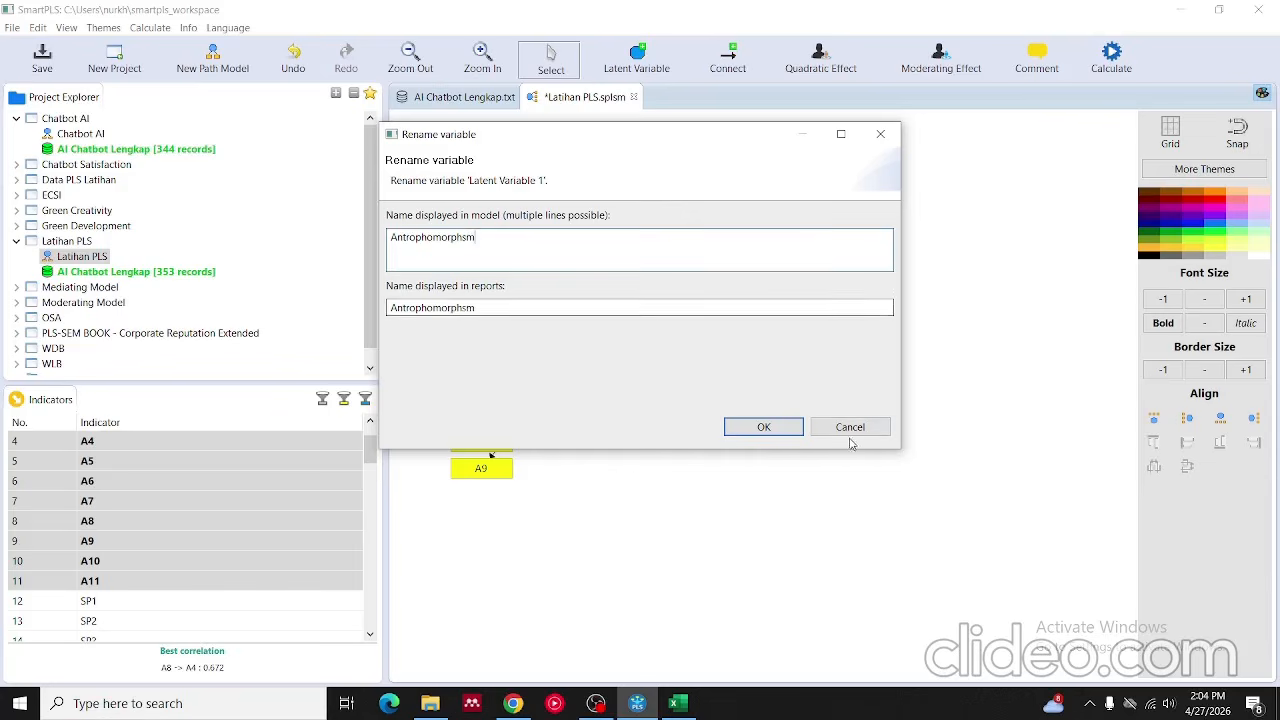
left_click(786, 433)
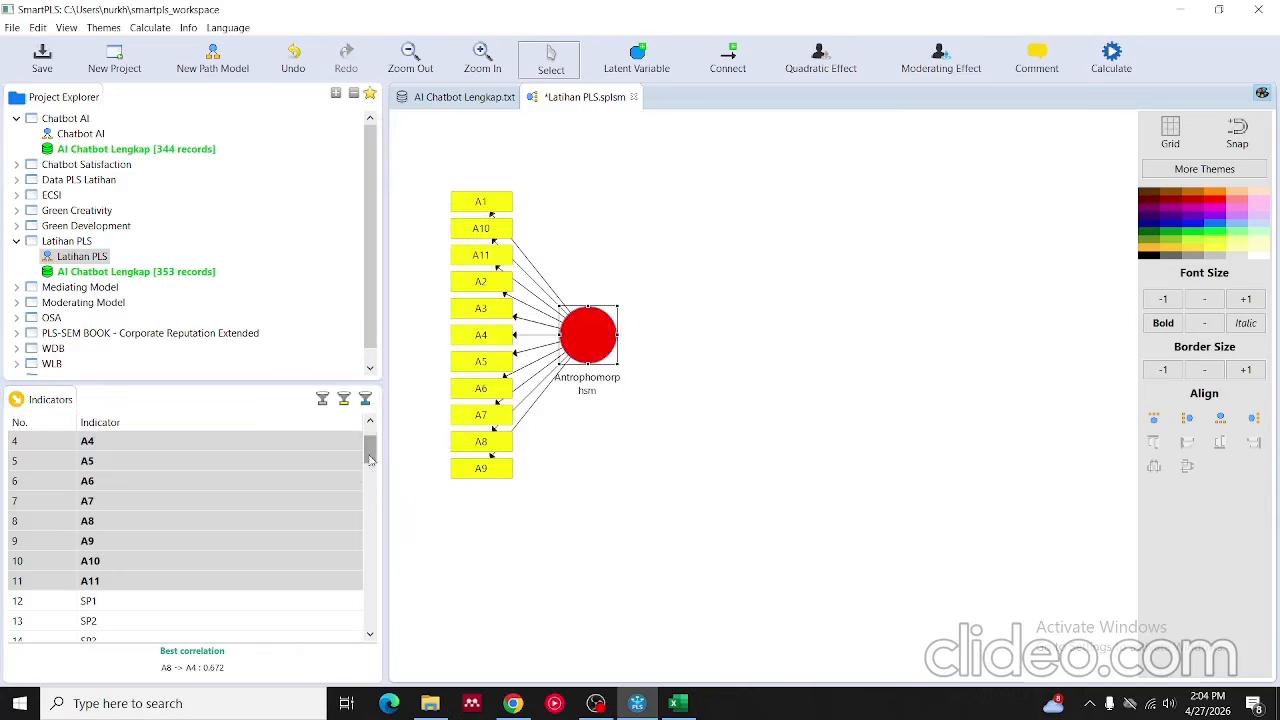
- Add a latent variable with indicators SP1 to SP8 up and to the right of Antrophomorphsm
left_click_drag(367, 458, 370, 480)
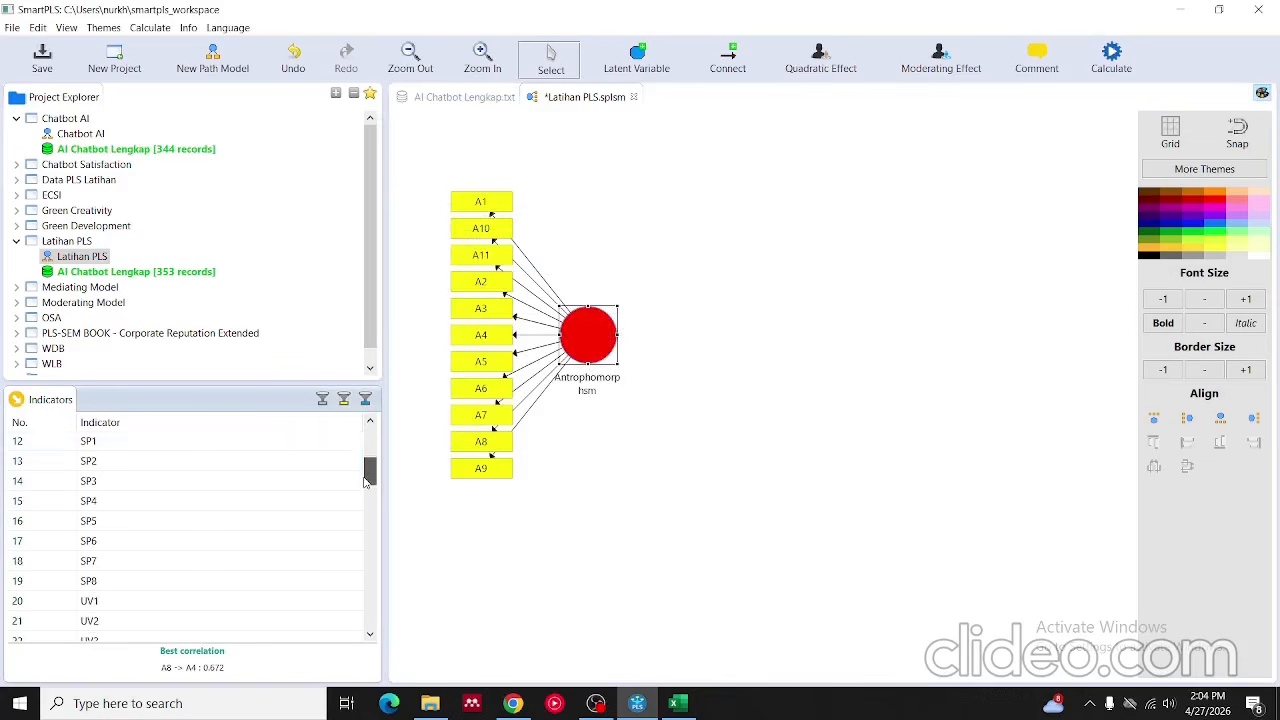
left_click(200, 441)
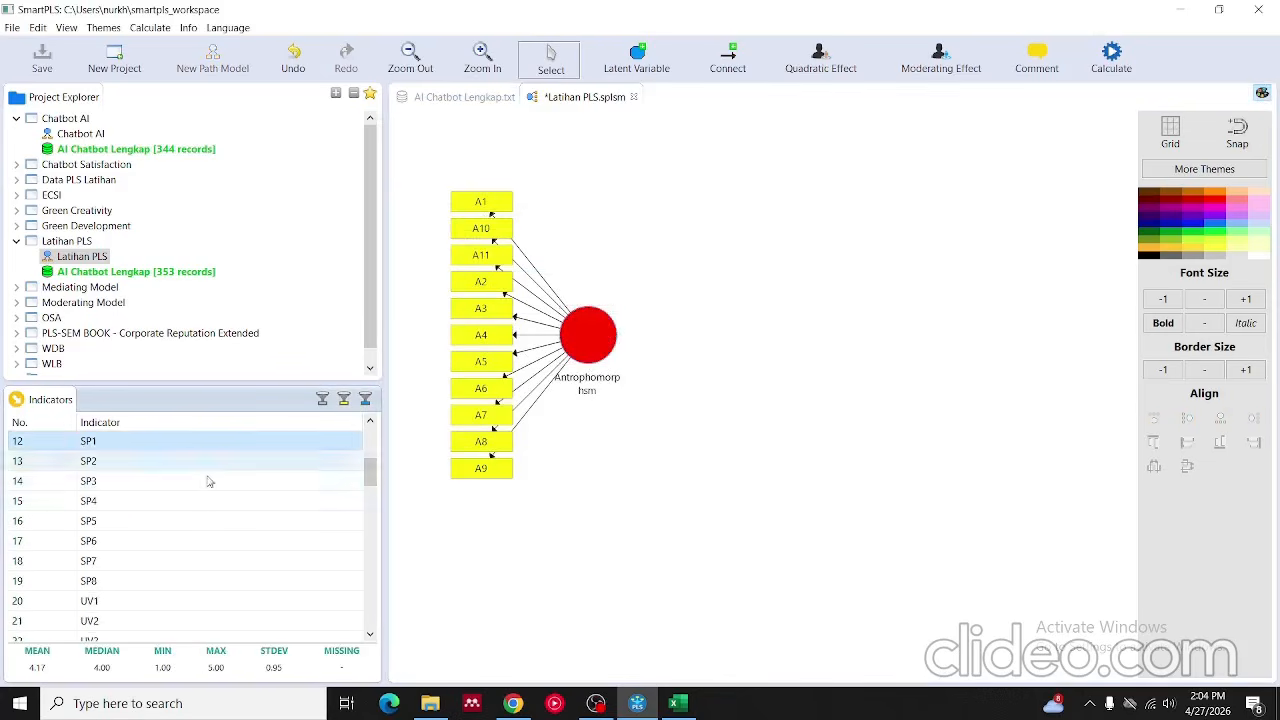
left_click(204, 580, "shift")
left_click_drag(224, 579, 784, 264)
left_click(788, 268)
- Rename the latent variable with indicators SP1 to SP8 as Social Presence
right_click(793, 262)
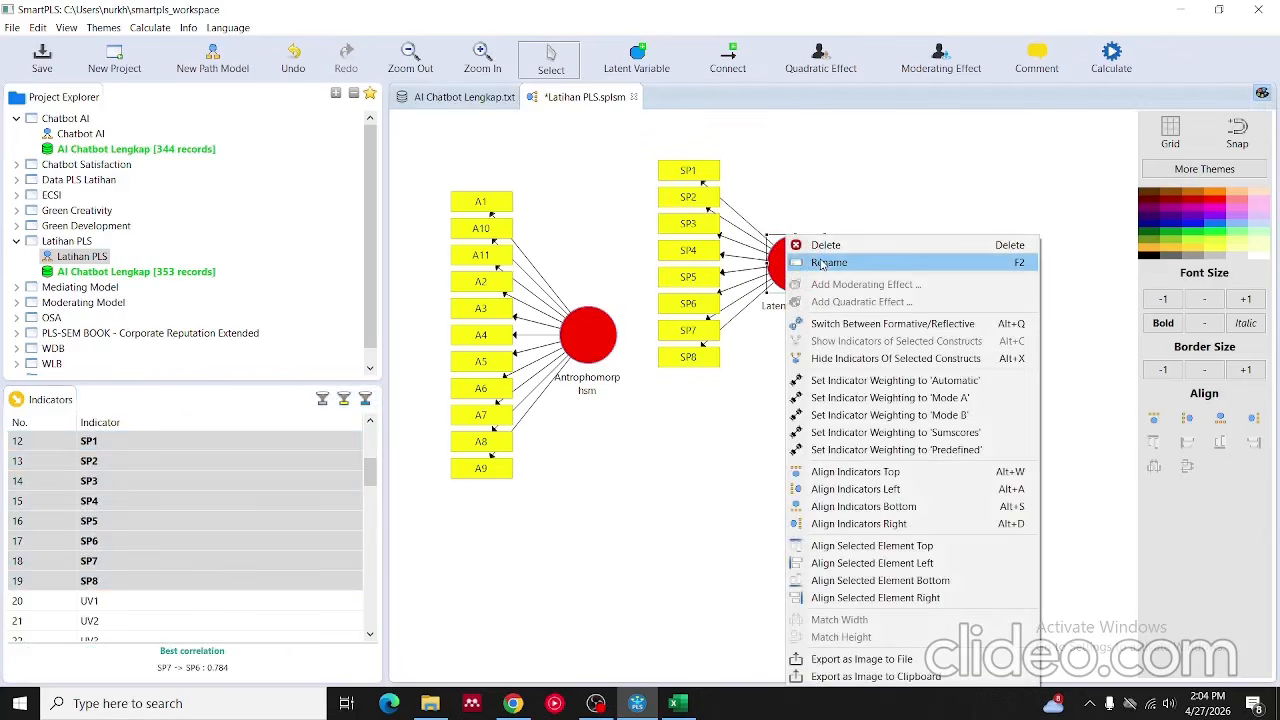
left_click(826, 262)
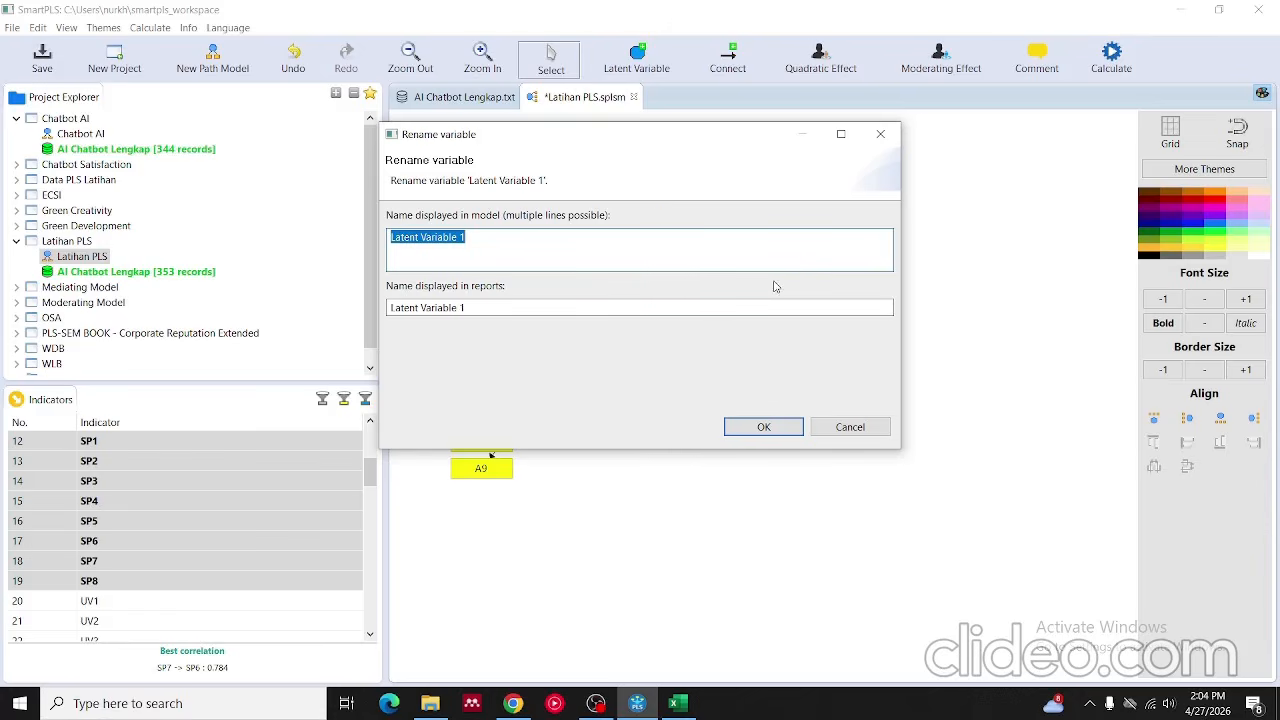
type("Social Pr")
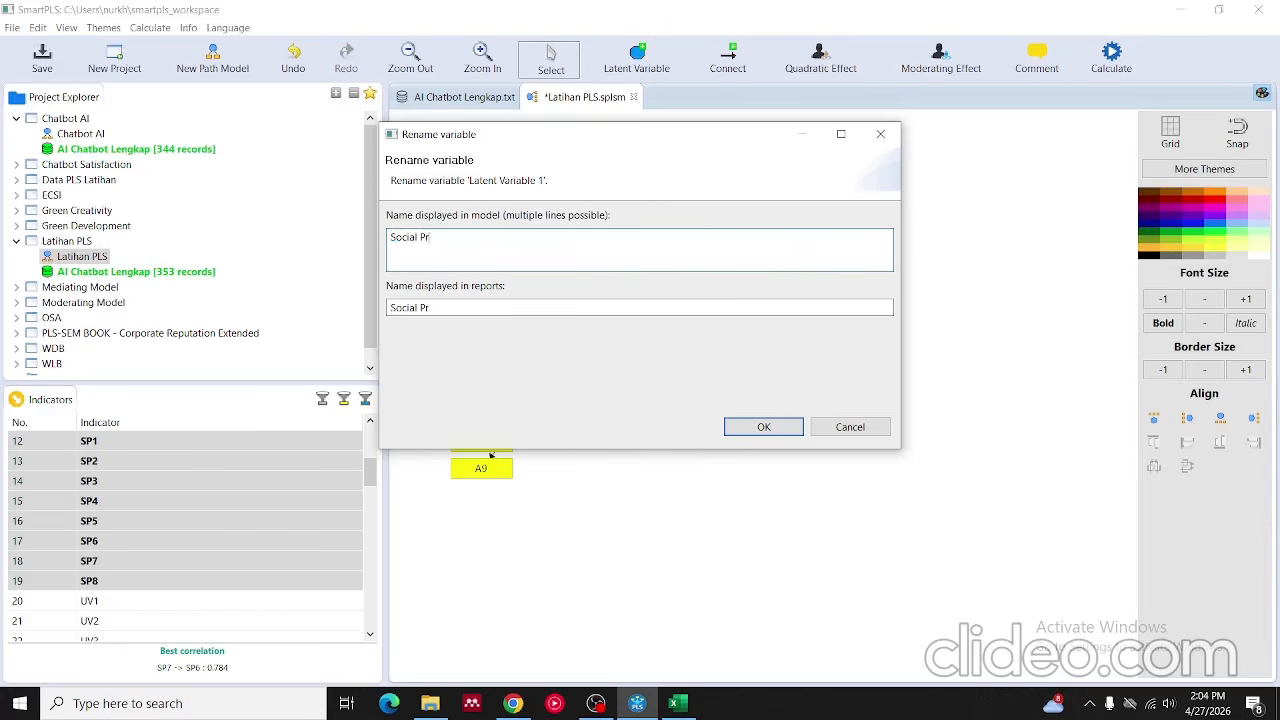
type("esence")
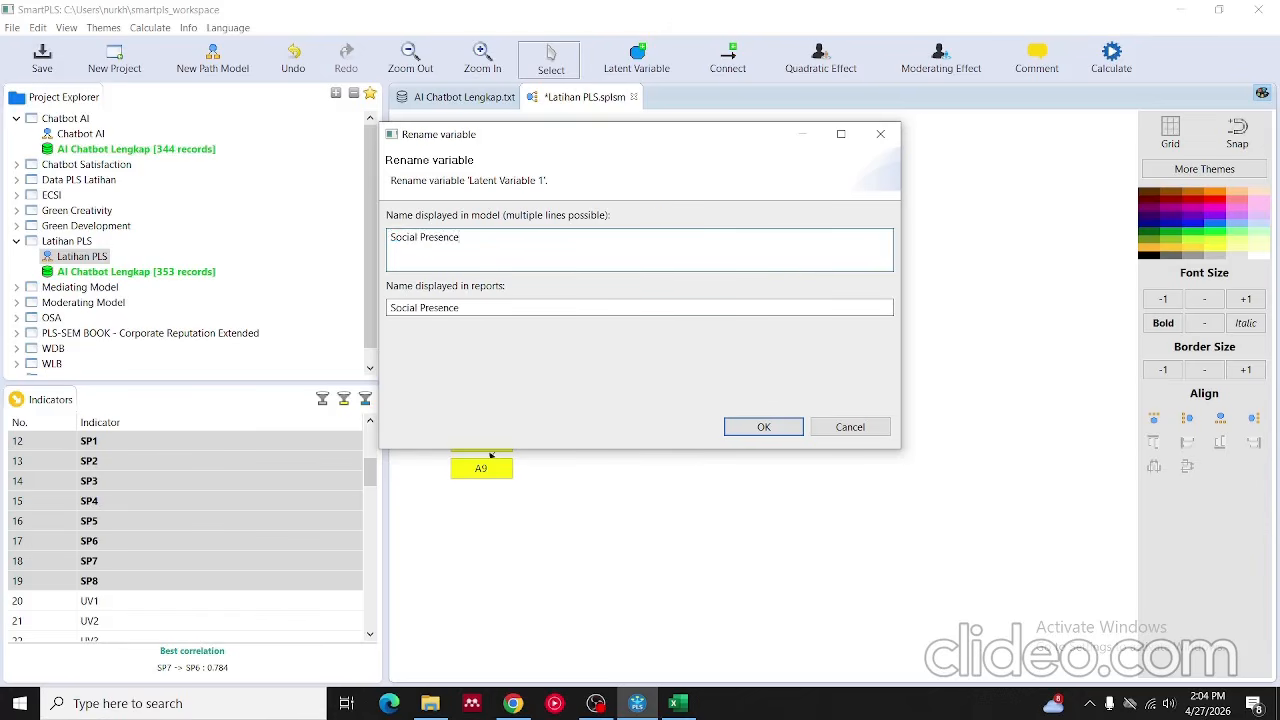
left_click(766, 426)
- Align the Social Presence indicators above their construct and shift the construct slightly up and to the left
right_click(795, 272)
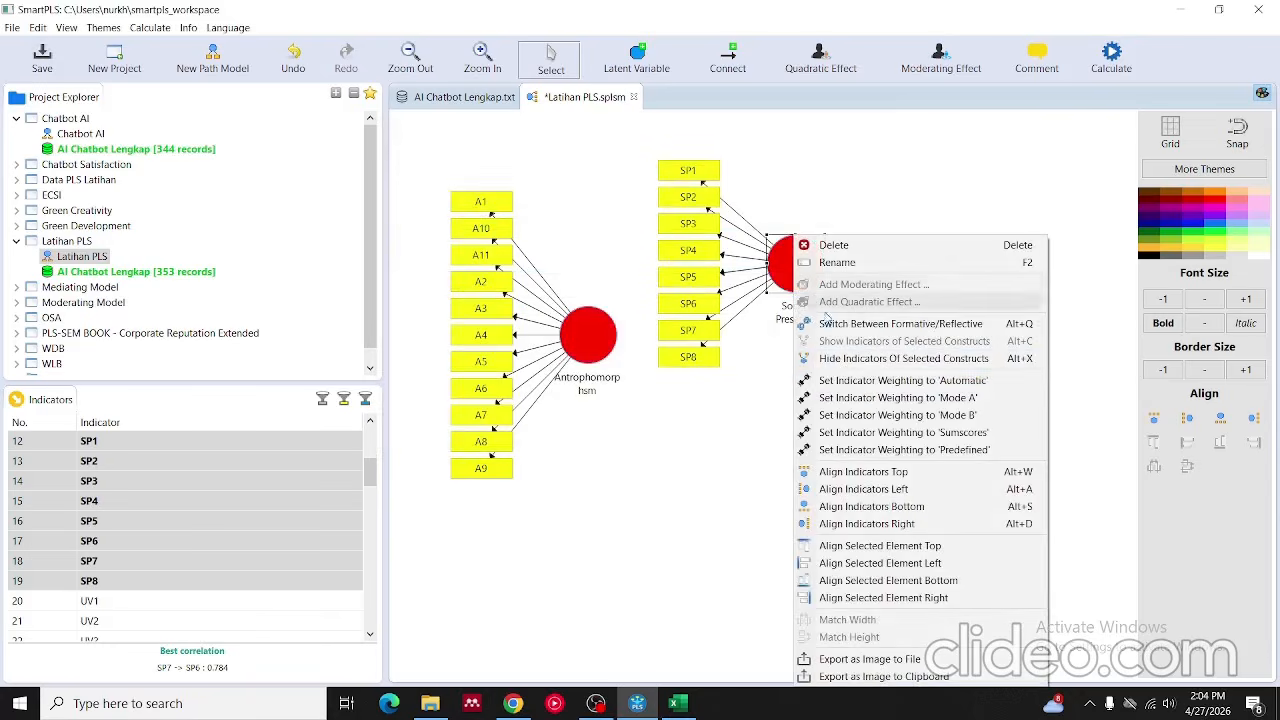
left_click(840, 468)
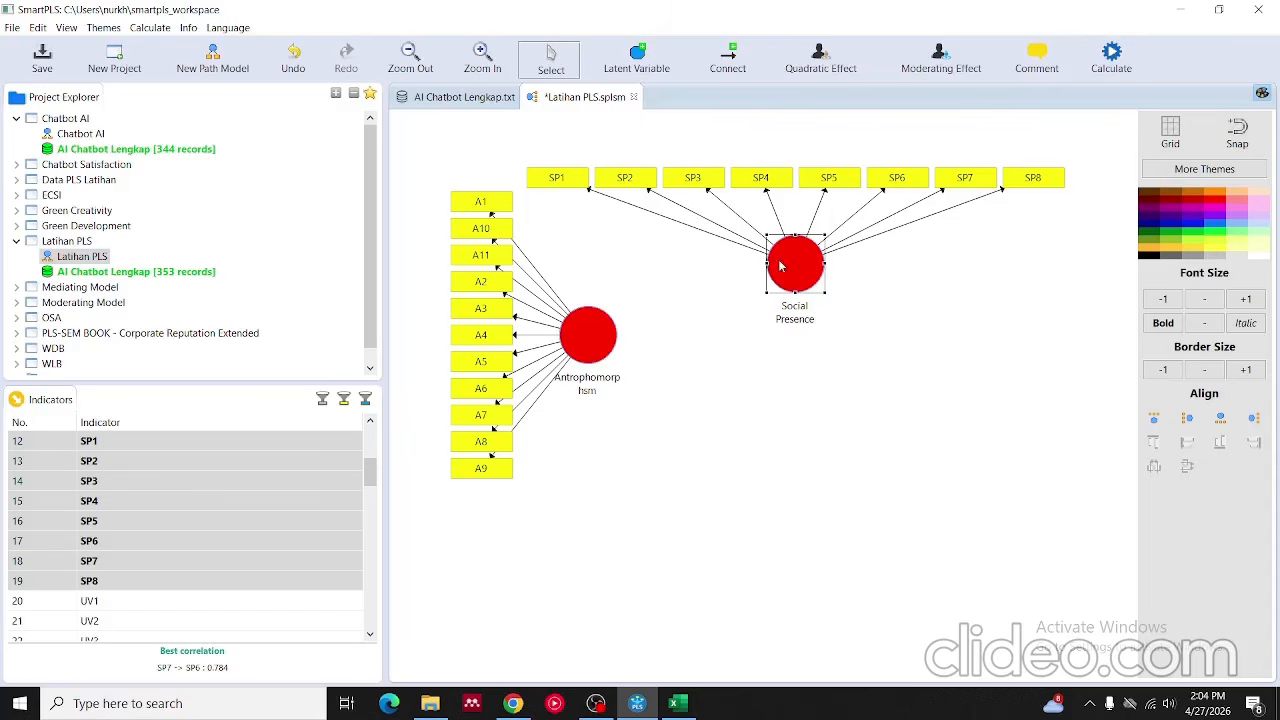
left_click_drag(780, 268, 762, 252)
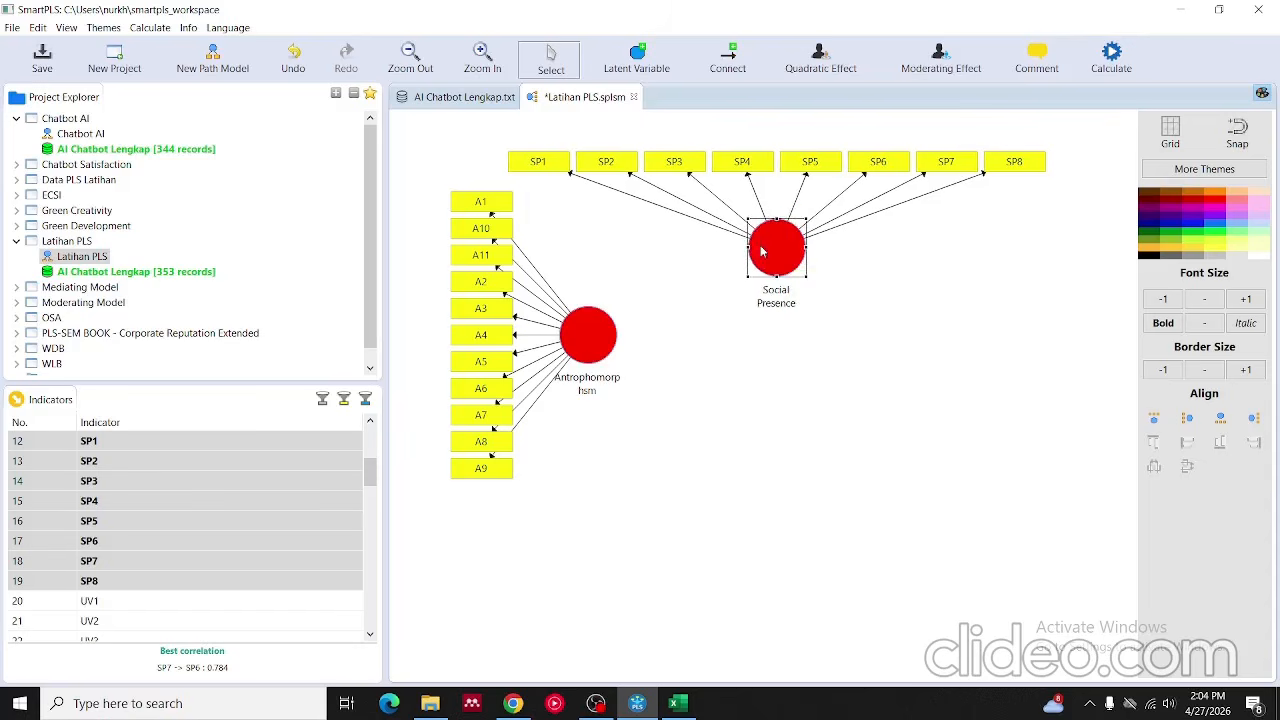
- Add a latent variable with indicators UV1 to UV12 below Social Presence
left_click(262, 600)
scroll(364, 631, "down", 3)
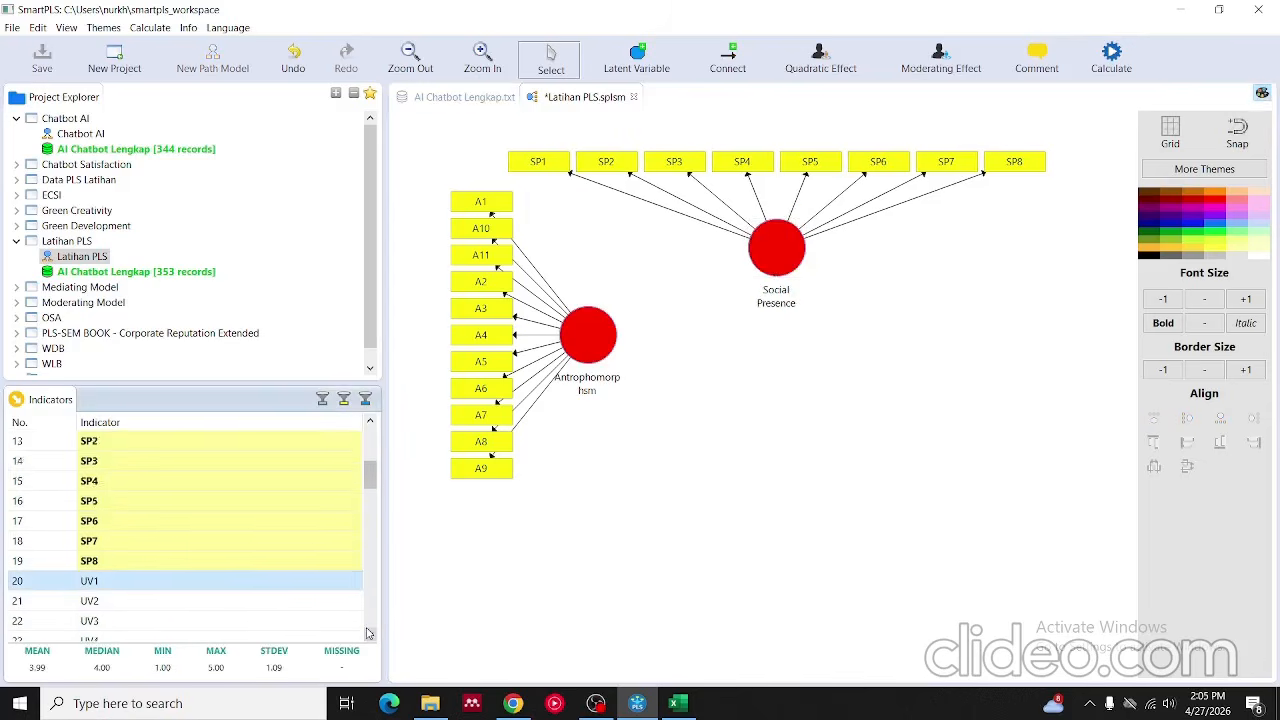
scroll(367, 633, "down", 1)
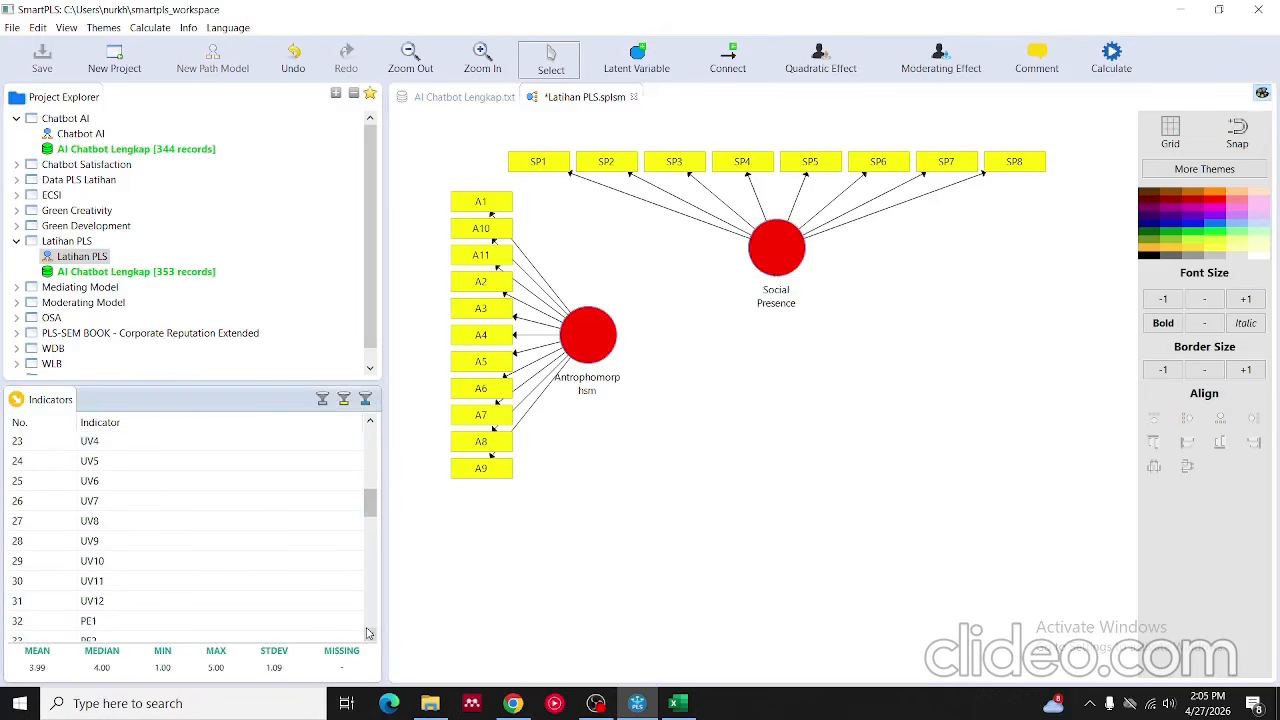
left_click(258, 601, "shift")
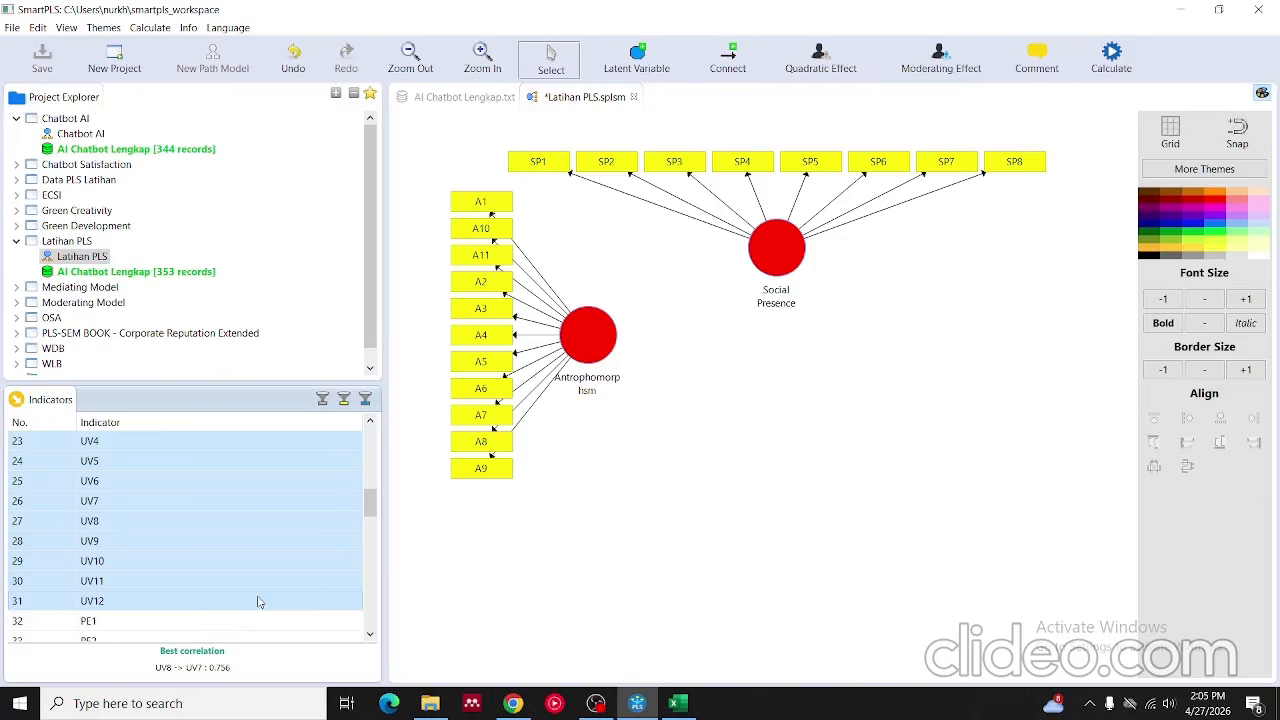
left_click_drag(218, 607, 771, 470)
- Align the UV indicators below their construct and move the construct up, roughly in line under Social Presence
right_click(786, 480)
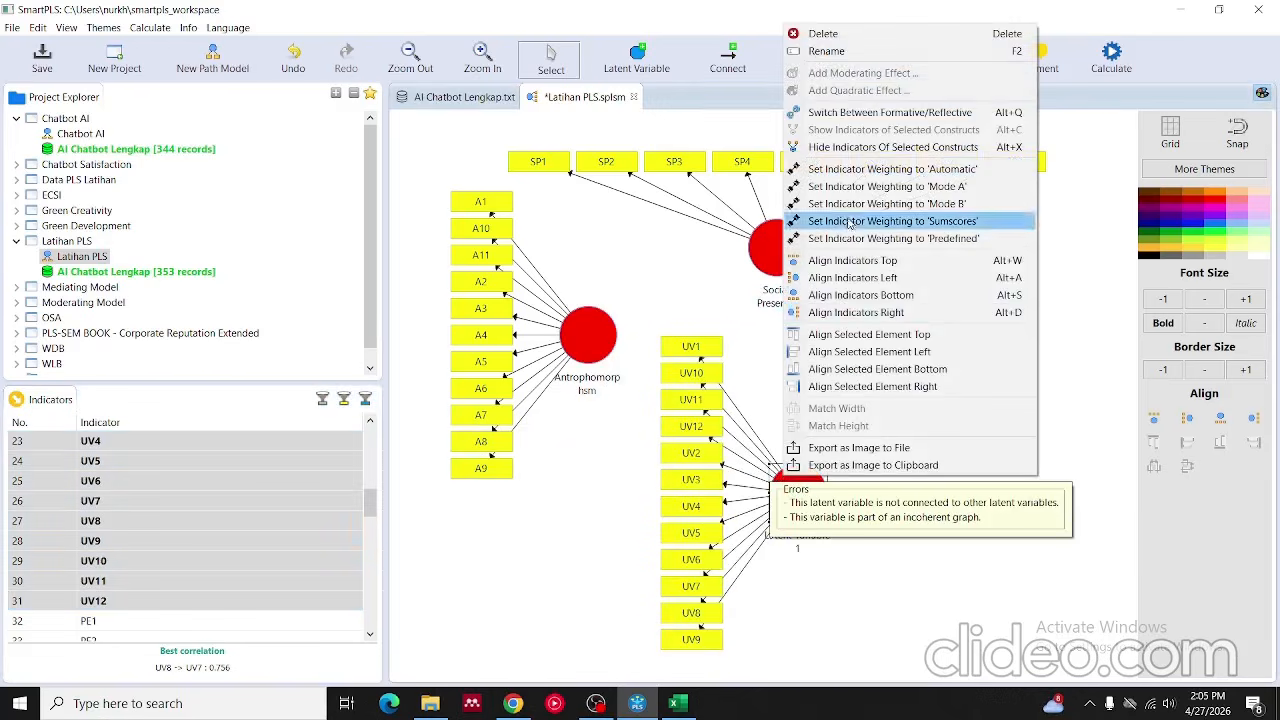
left_click(850, 295)
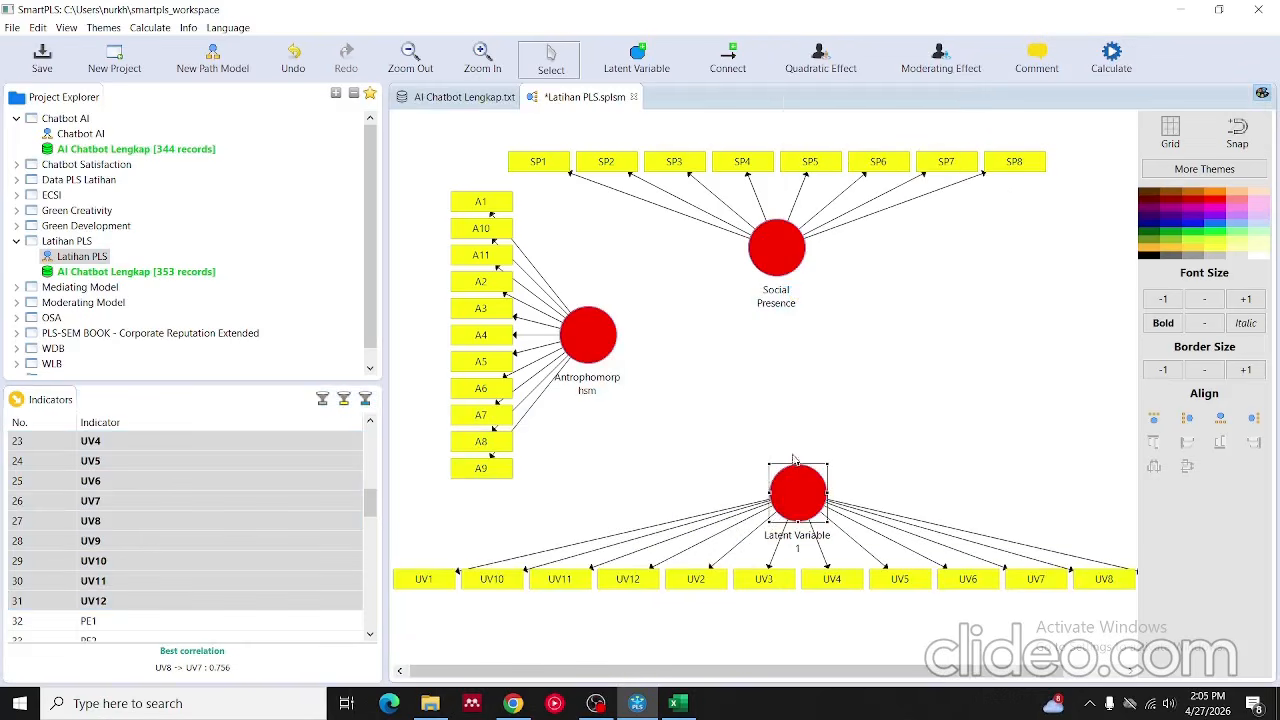
left_click_drag(797, 481, 773, 458)
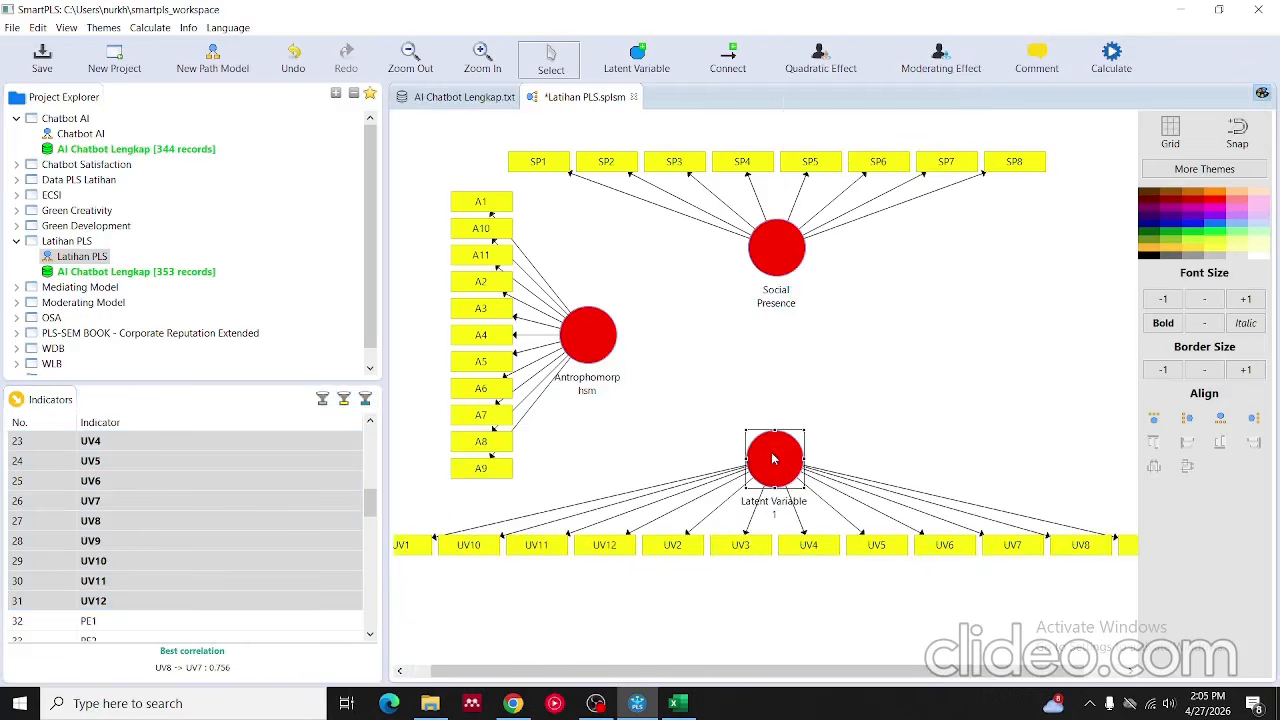
- Rename the latent variable with indicators UV1 to UV12 as Uncanny Valley
right_click(773, 458)
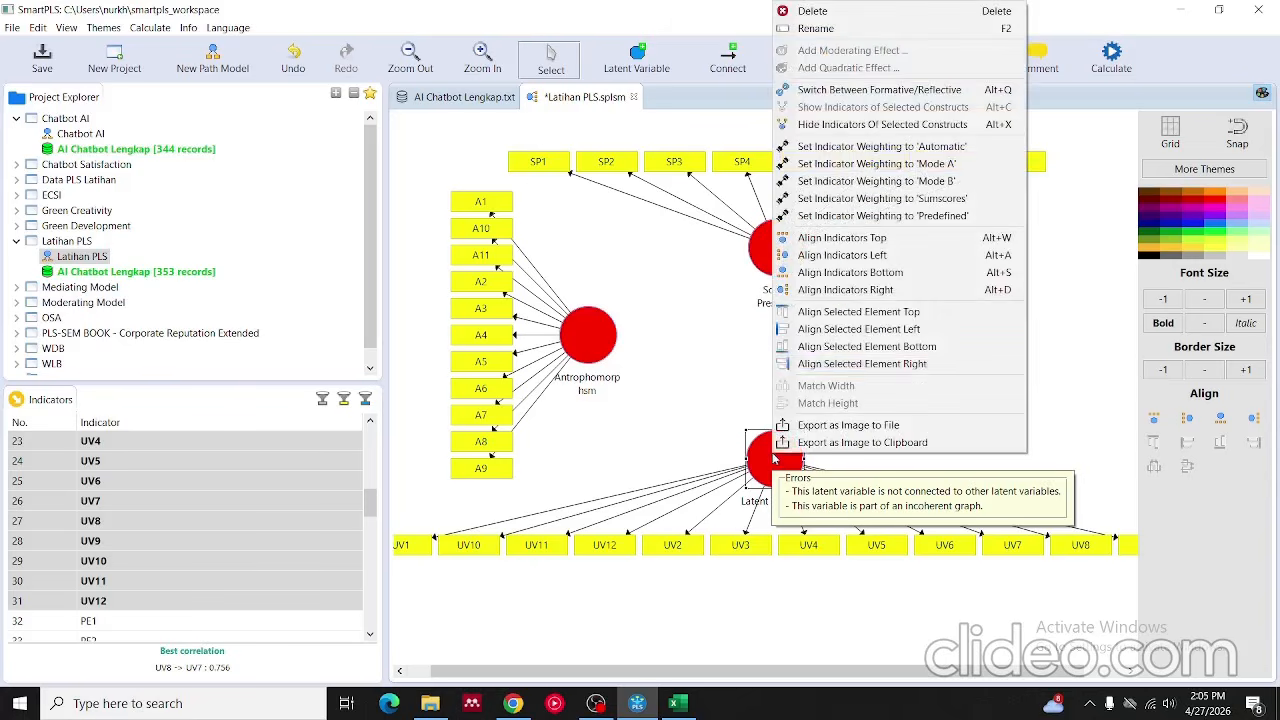
left_click(836, 31)
type("U")
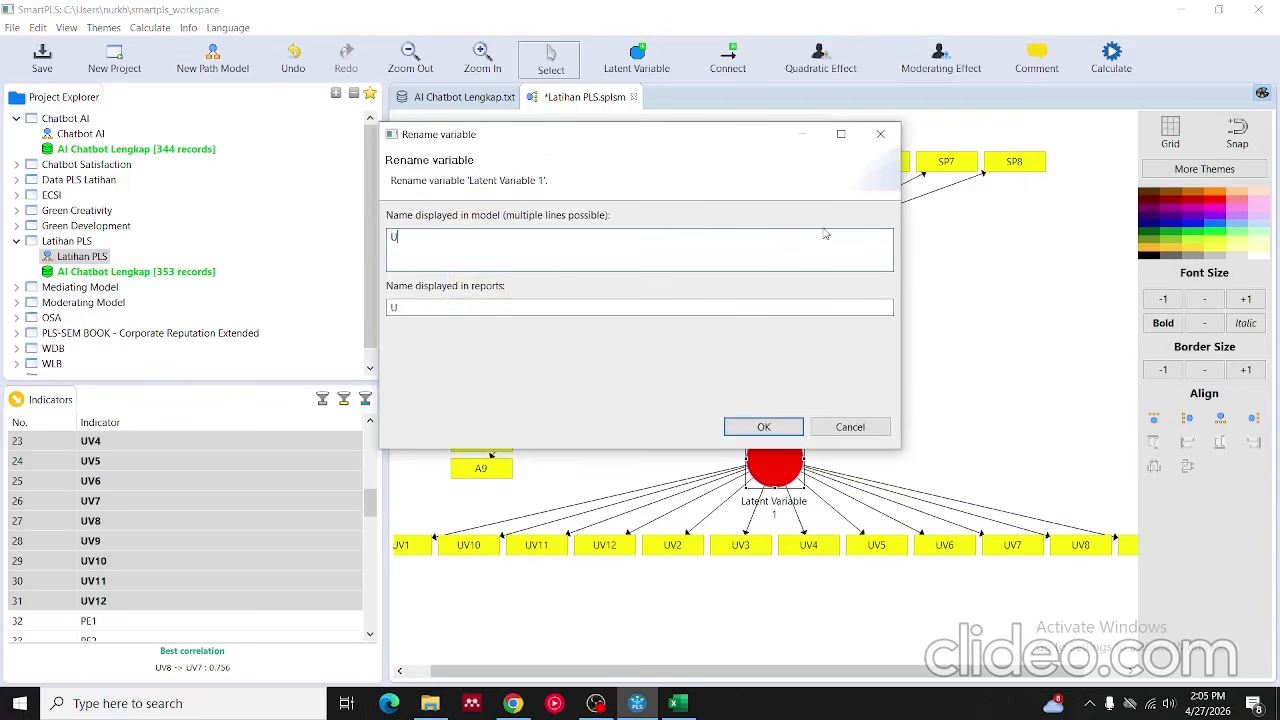
type("ncanny Valley")
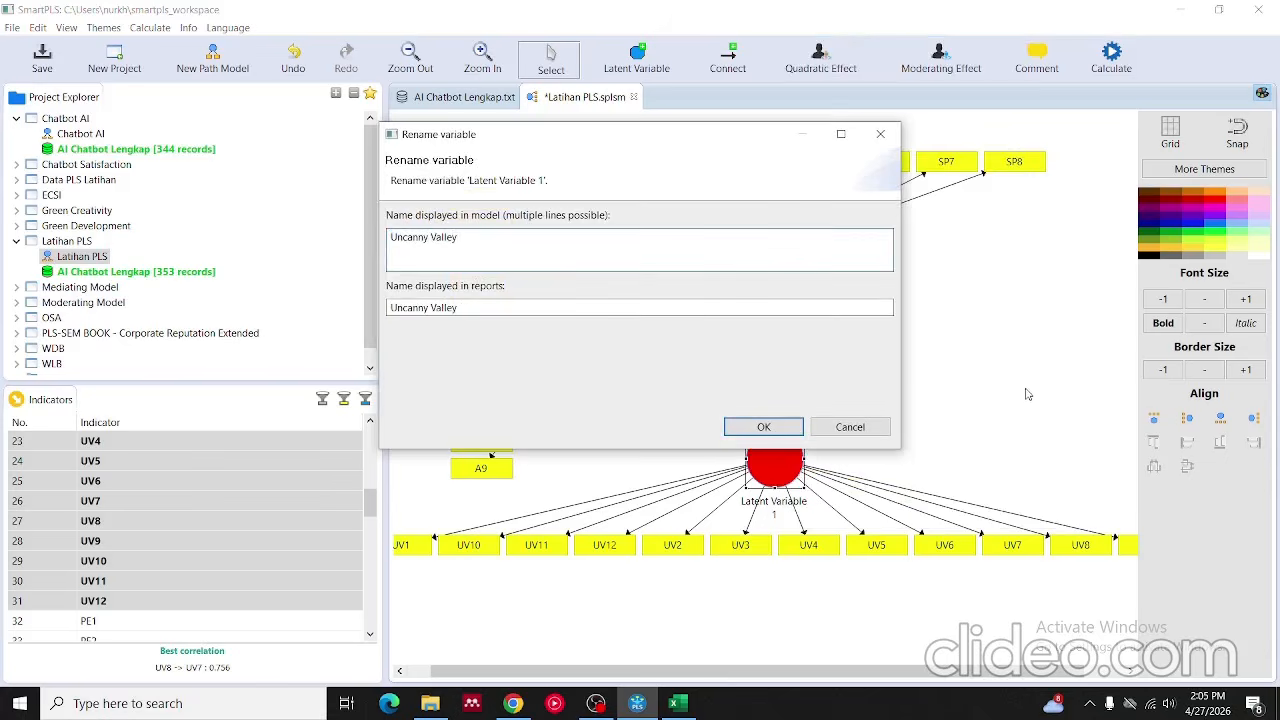
left_click(755, 430)
- Add a latent variable with indicators PI1 to PI3 to the right of Social Presence and Uncanny Valley
left_click_drag(366, 507, 370, 620)
left_click(189, 582)
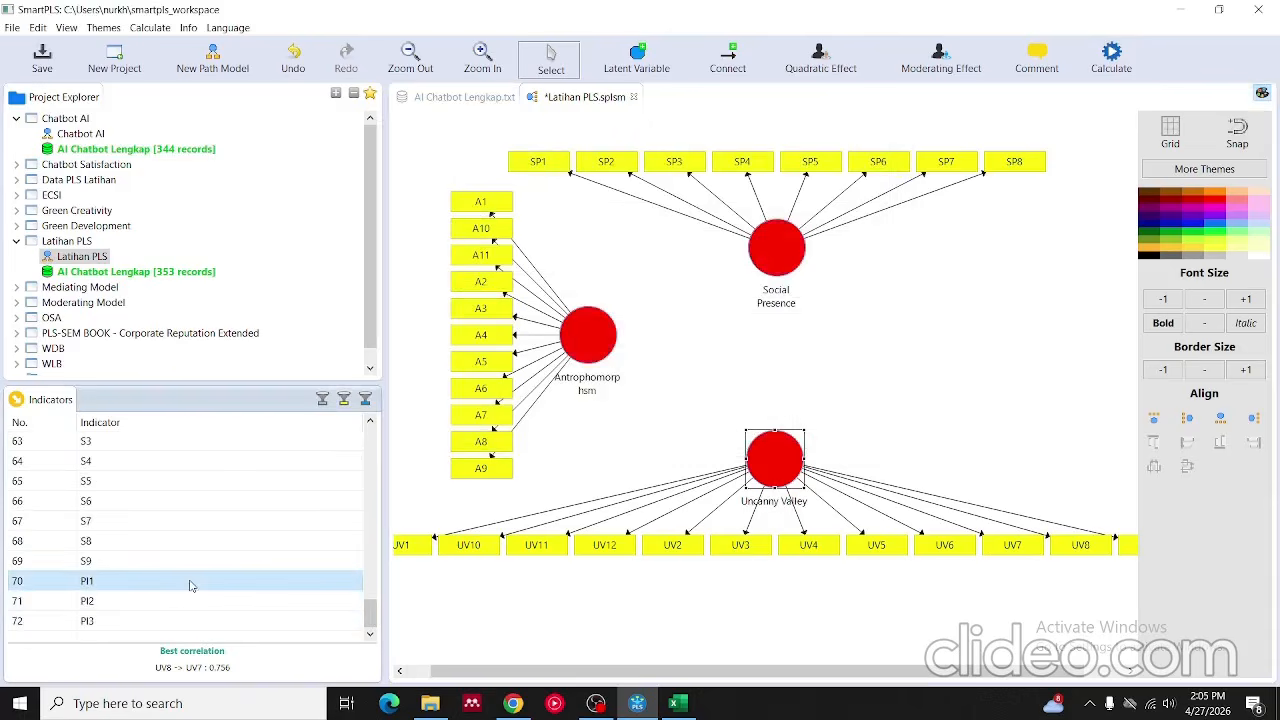
left_click(179, 622, "shift")
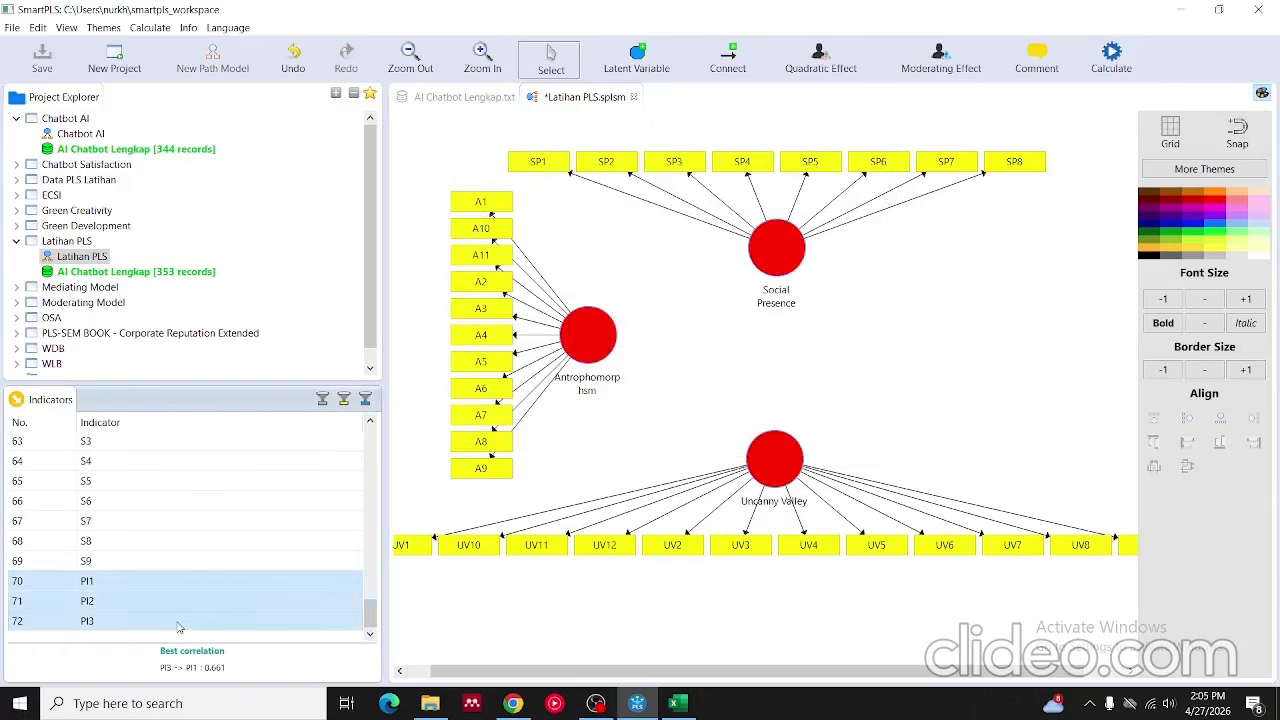
left_click_drag(172, 584, 993, 335)
- Rename the latent variable with indicators PI1 to PI3 as Purchase Intention
right_click(1014, 345)
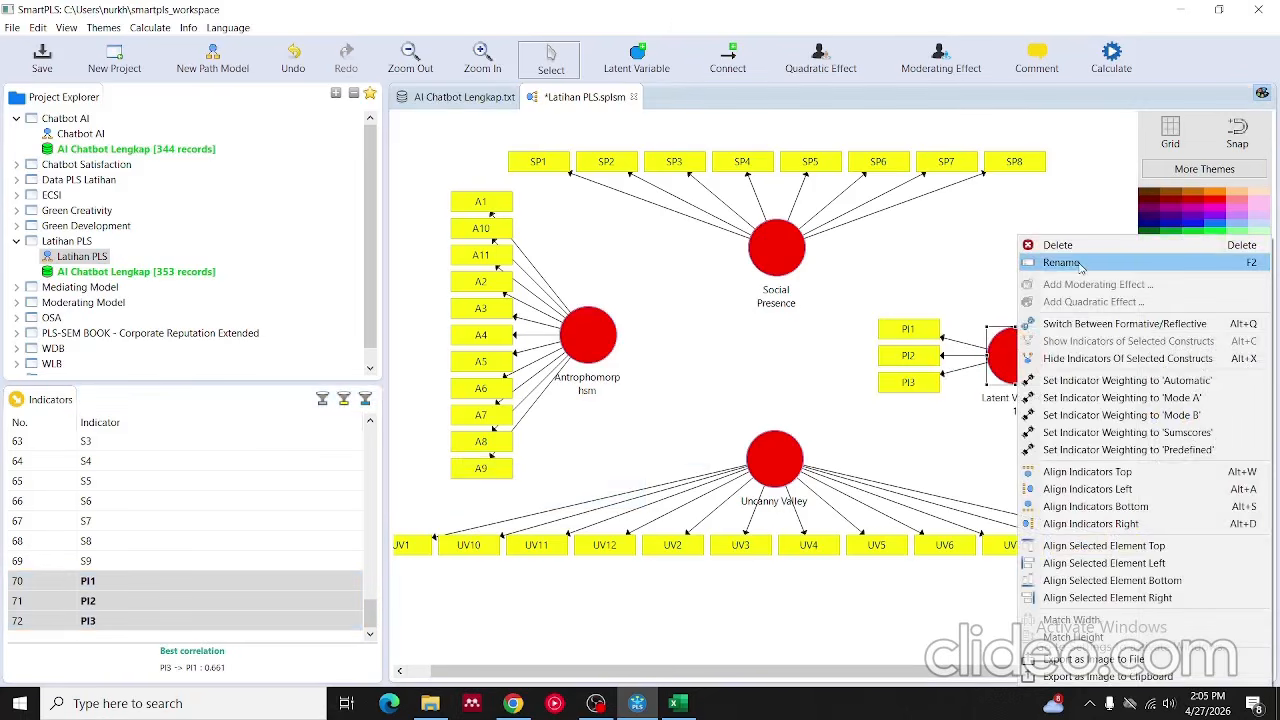
left_click(1081, 262)
type("Purcahse")
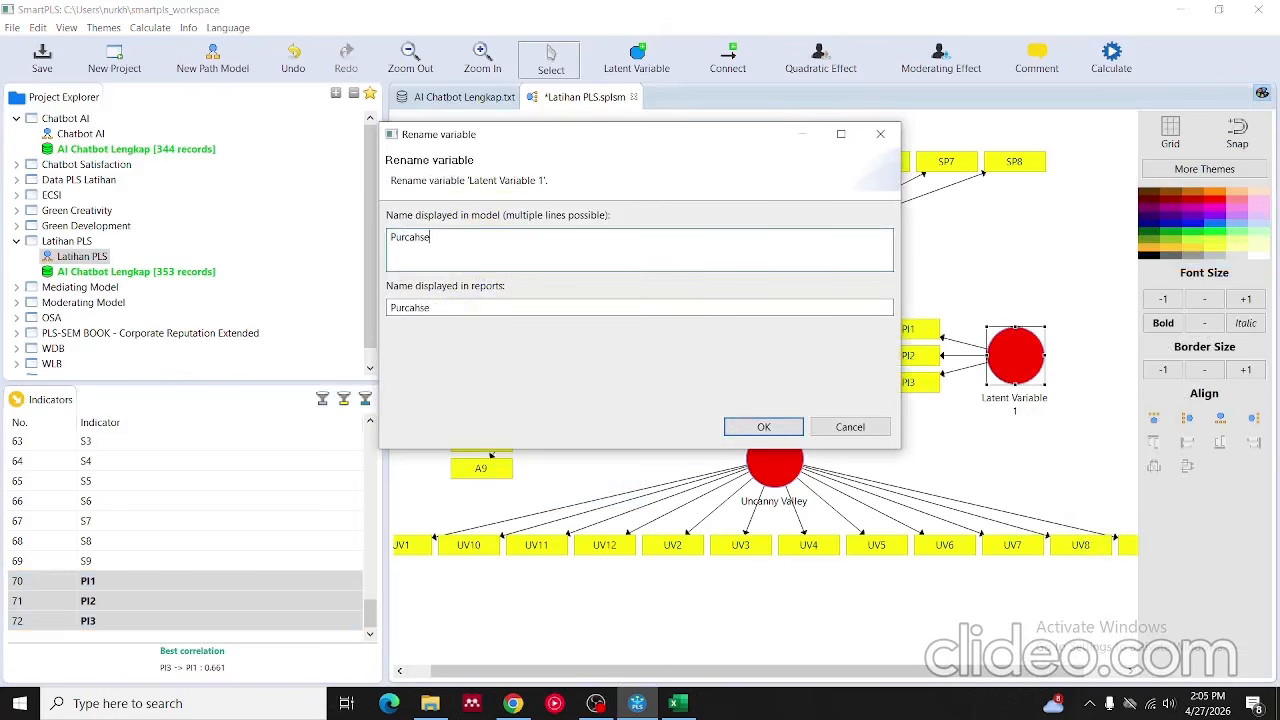
key("BackSpace")
key("BackSpace")
key("BackSpace")
key("BackSpace")
left_click(764, 427)
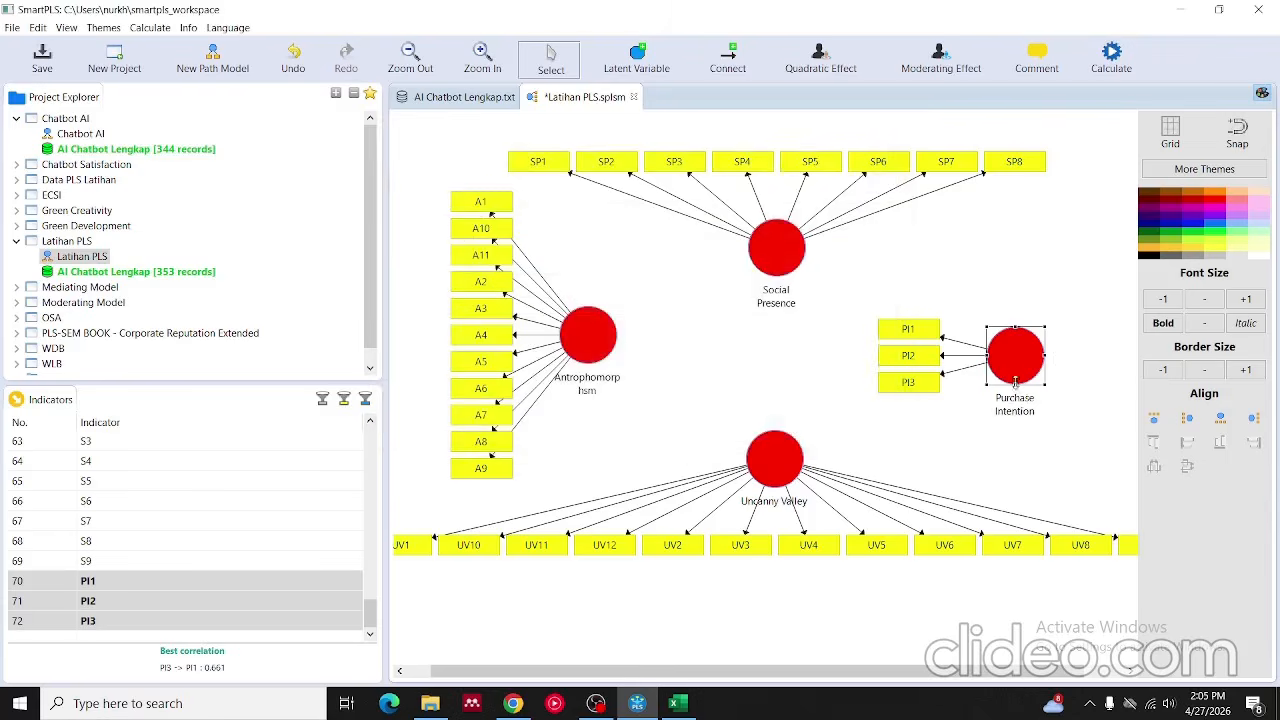
- Align the Purchase Intention indicators to the right of their construct and shift the construct level with Antrophomorphsm
right_click(1030, 373)
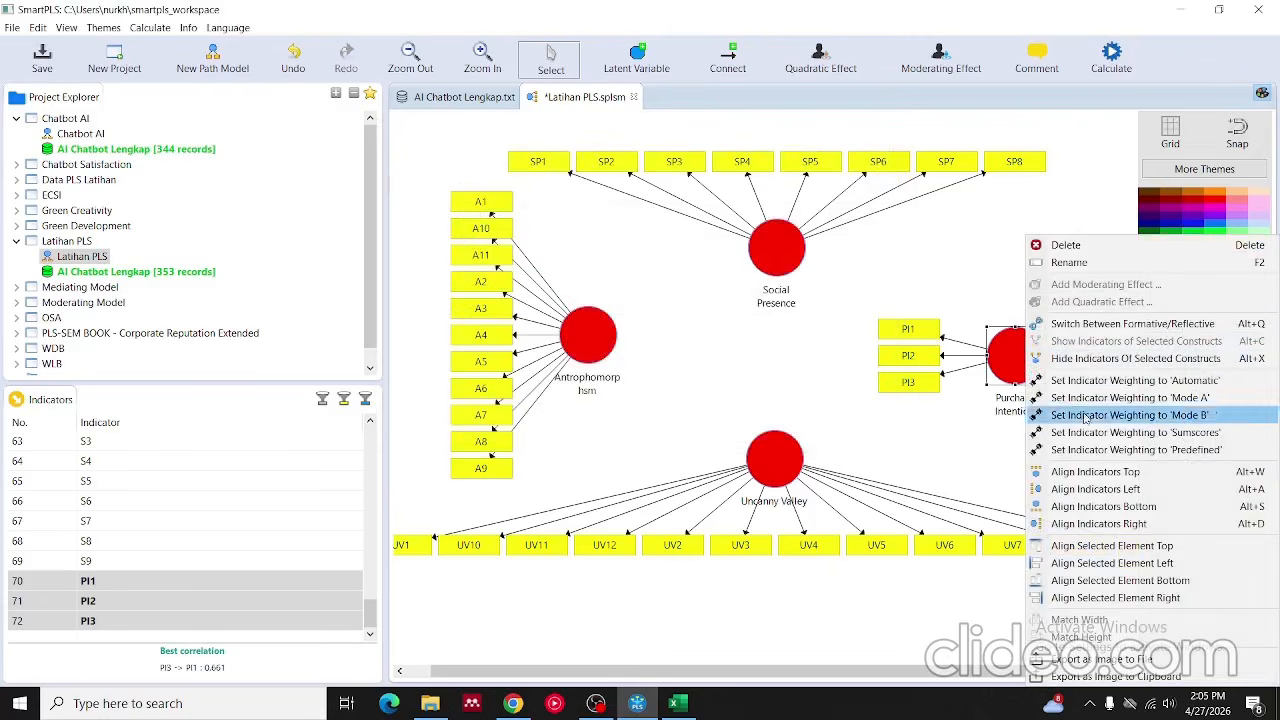
left_click(1091, 523)
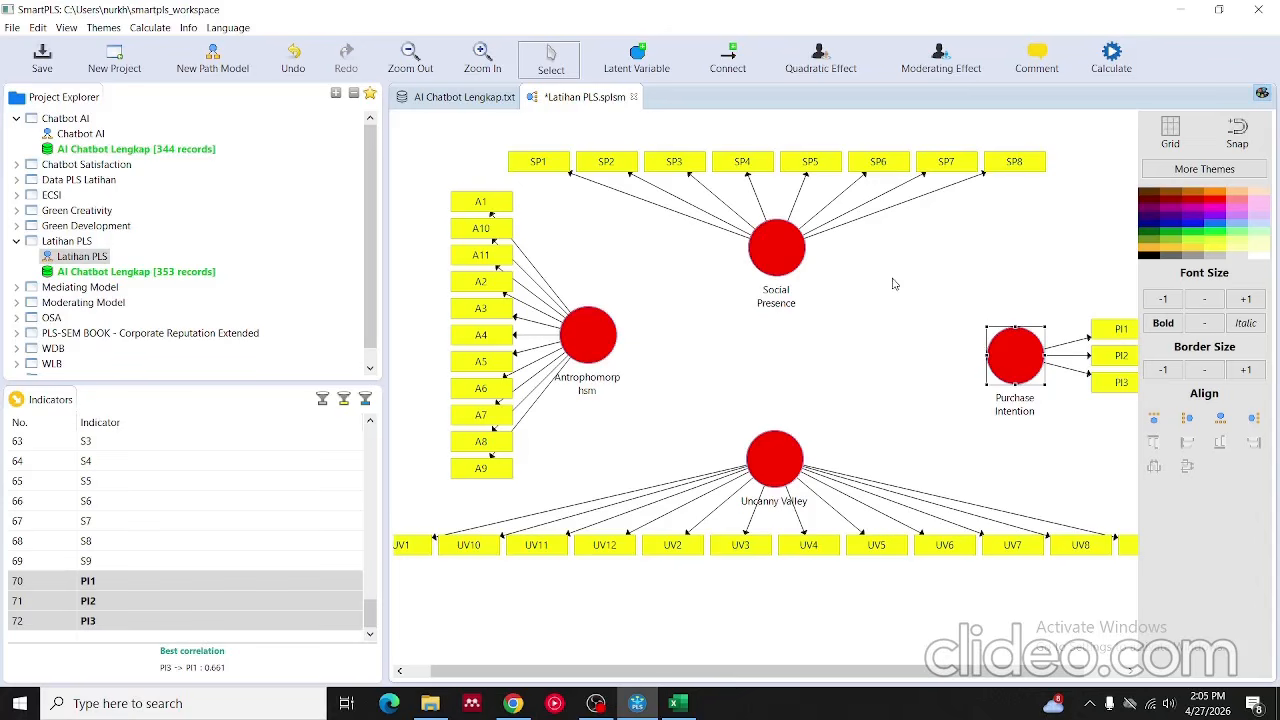
left_click_drag(997, 350, 980, 332)
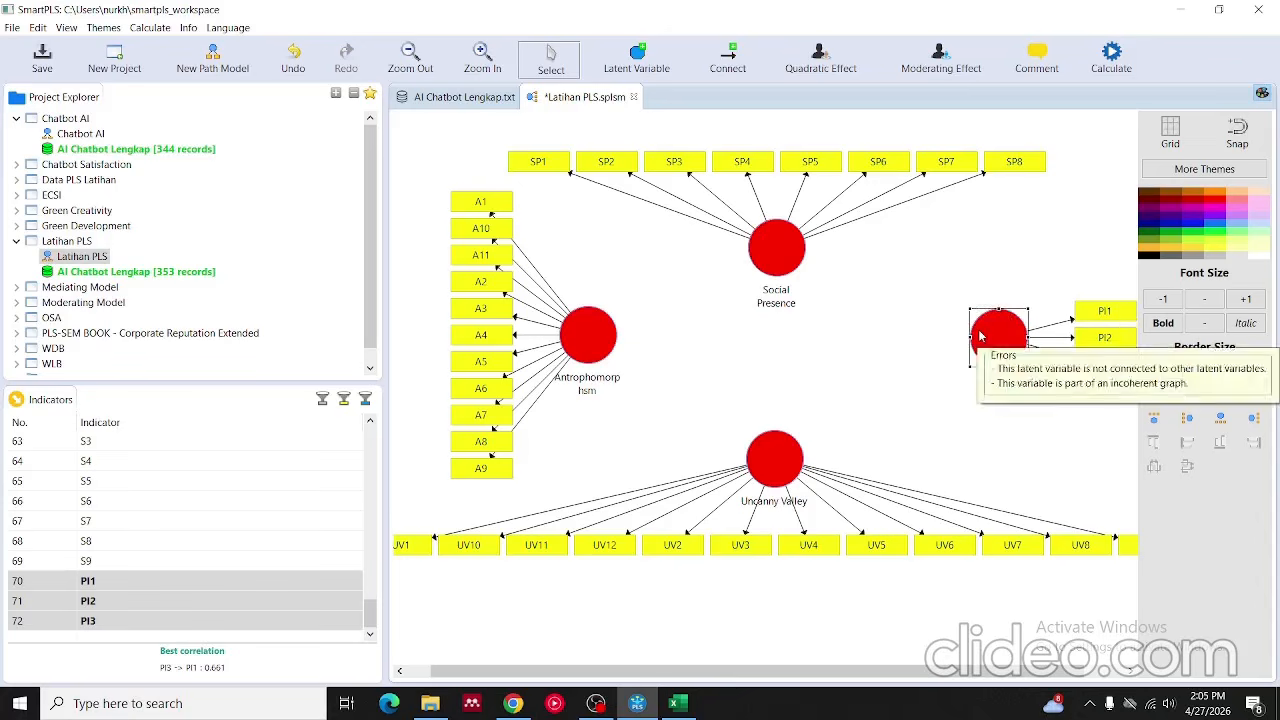
- Connect Antrophomorphsm to Social Presence and Uncanny Valley, both of these to Purchase Intention, and Uncanny Valley to Social Presence
left_click(728, 58)
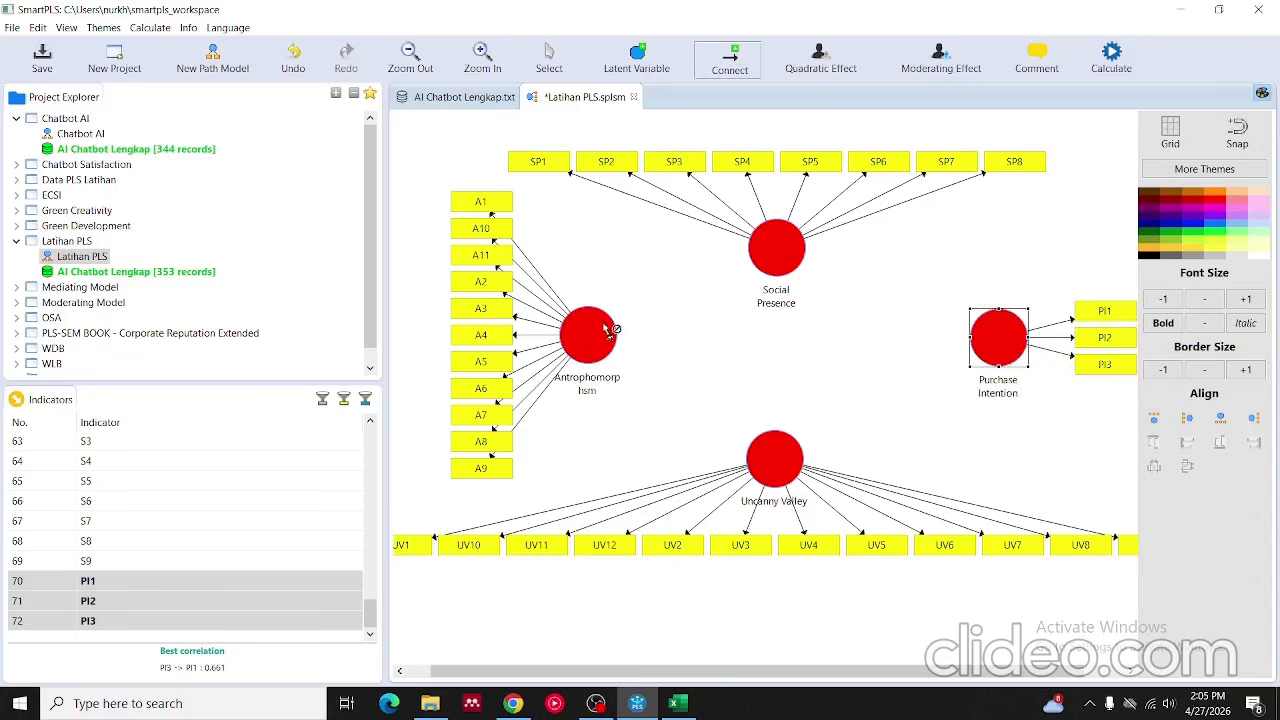
left_click_drag(612, 332, 990, 338)
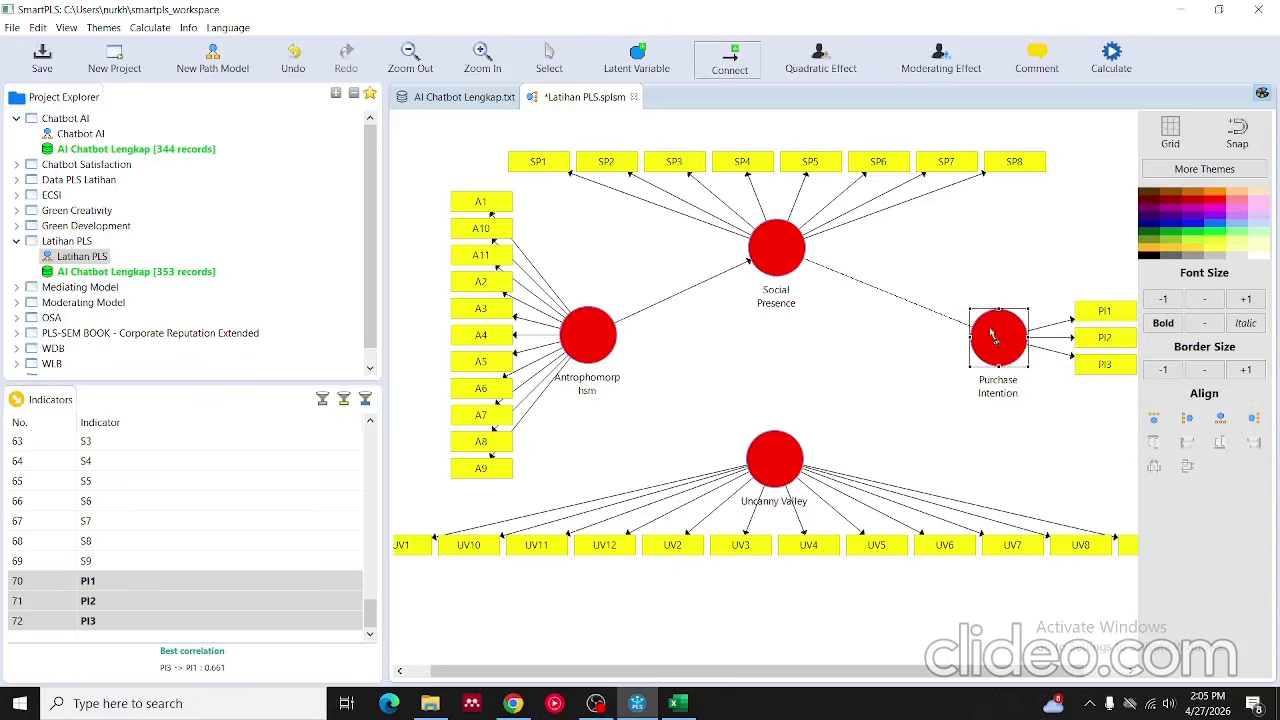
mouse_move(616, 345)
left_mouse_down()
mouse_move(790, 465)
mouse_move(993, 366)
left_mouse_up()
left_click_drag(788, 458, 783, 260)
left_click(782, 256)
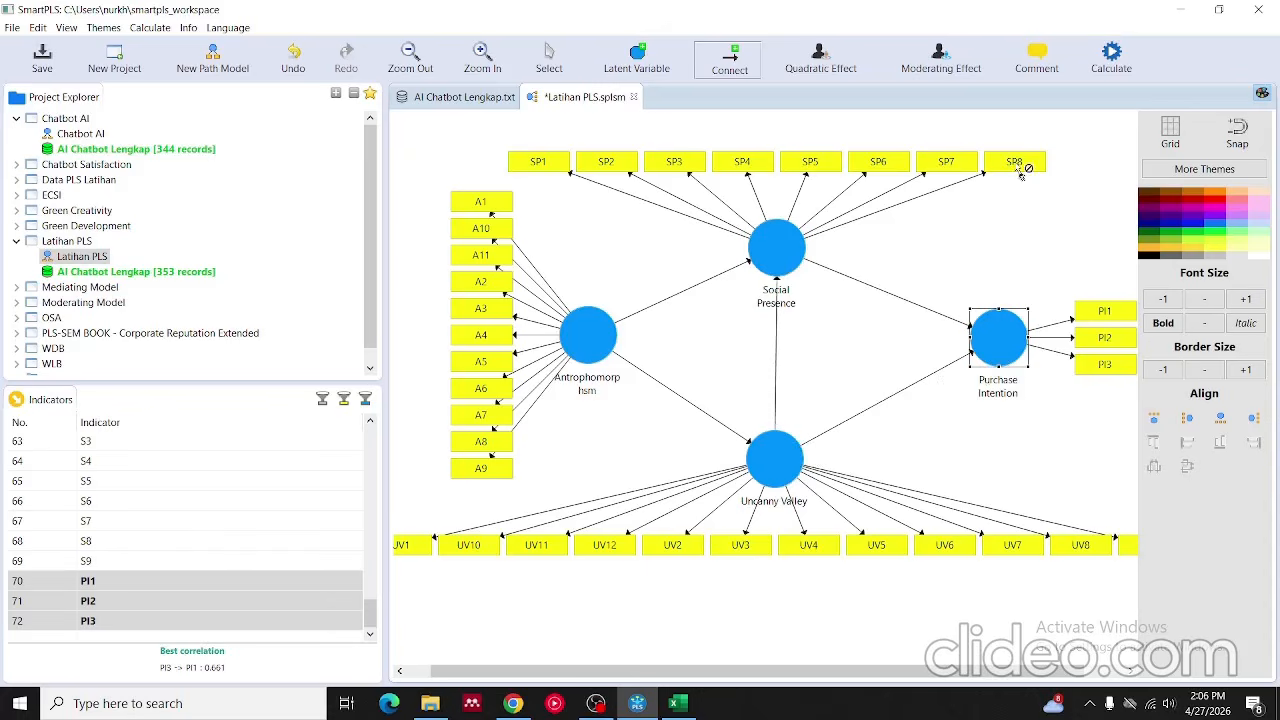
left_click(546, 54)
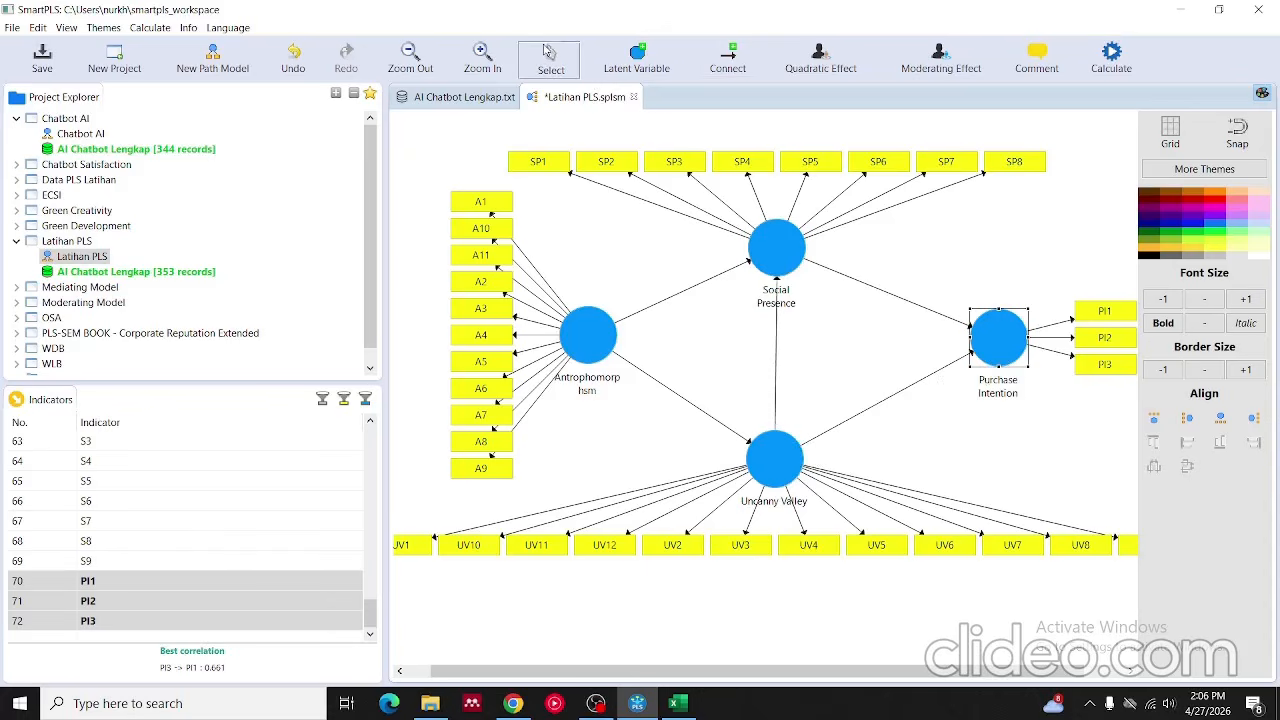
- Hide the indicators of Antrophomorphsm, Social Presence, Purchase Intention and Uncanny Valley in the path model
left_click(602, 336)
right_click(602, 336)
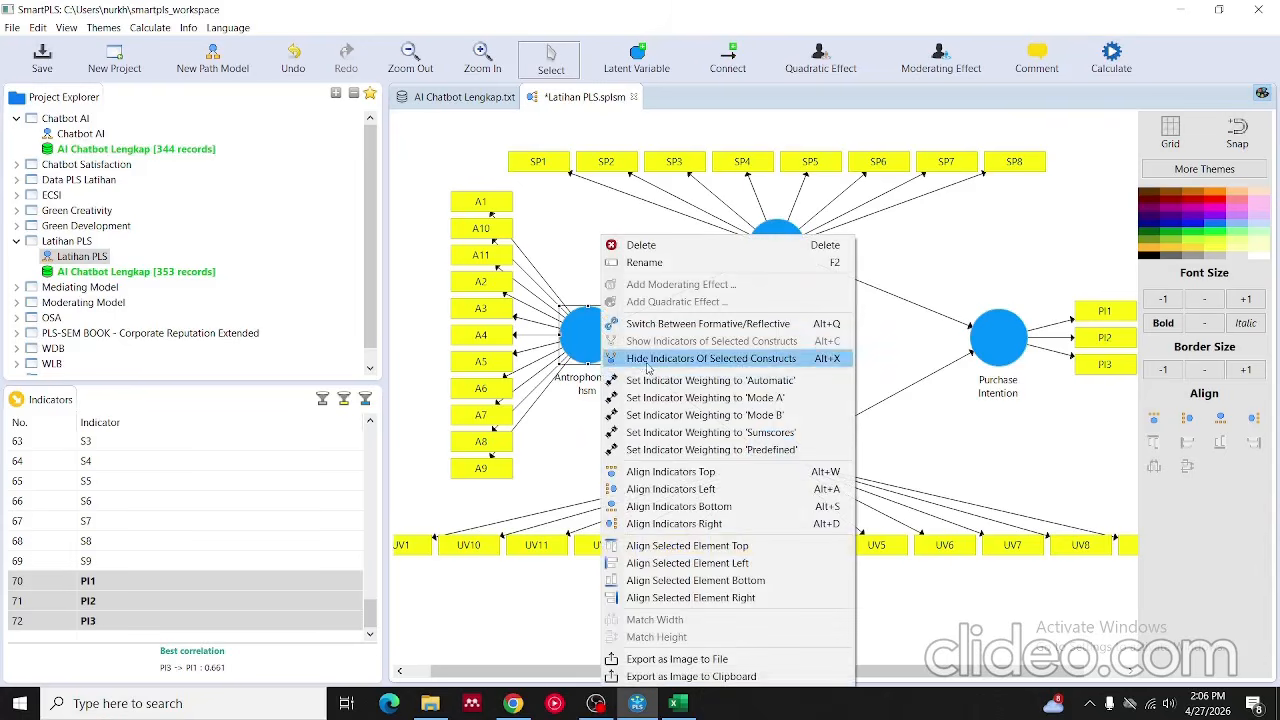
left_click(700, 358)
right_click(778, 263)
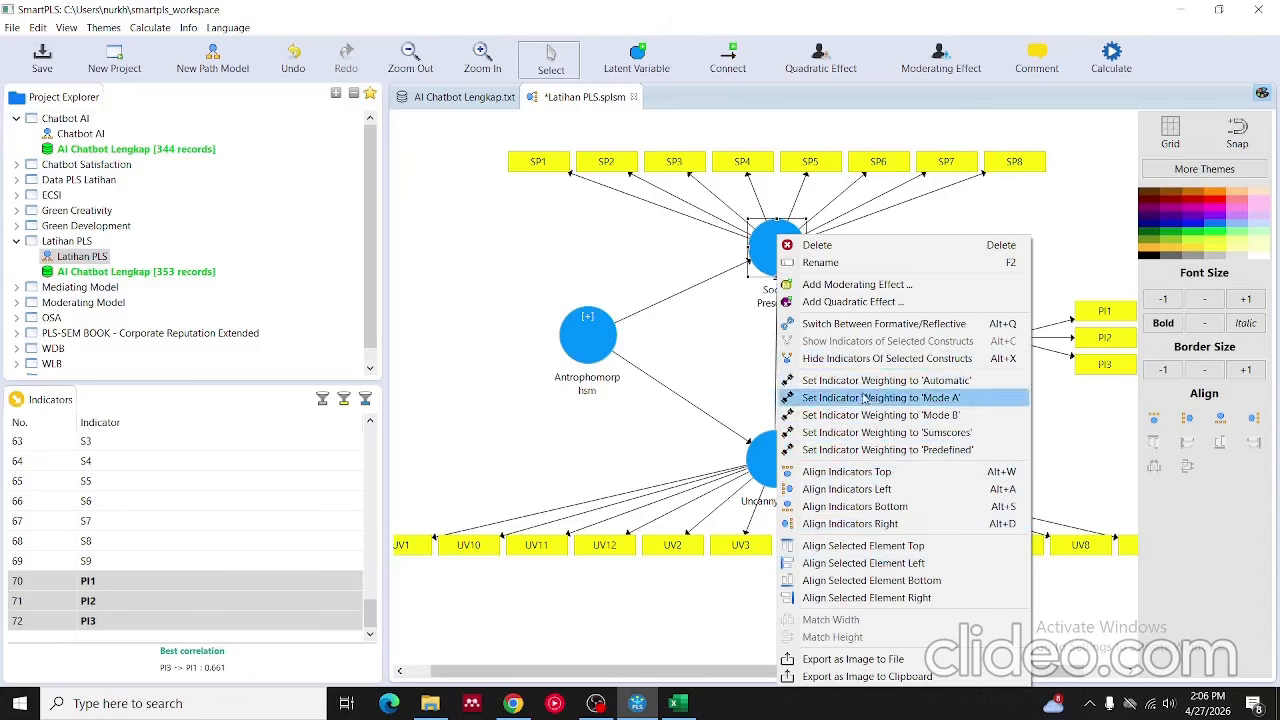
left_click(988, 357)
left_click(988, 354)
right_click(988, 354)
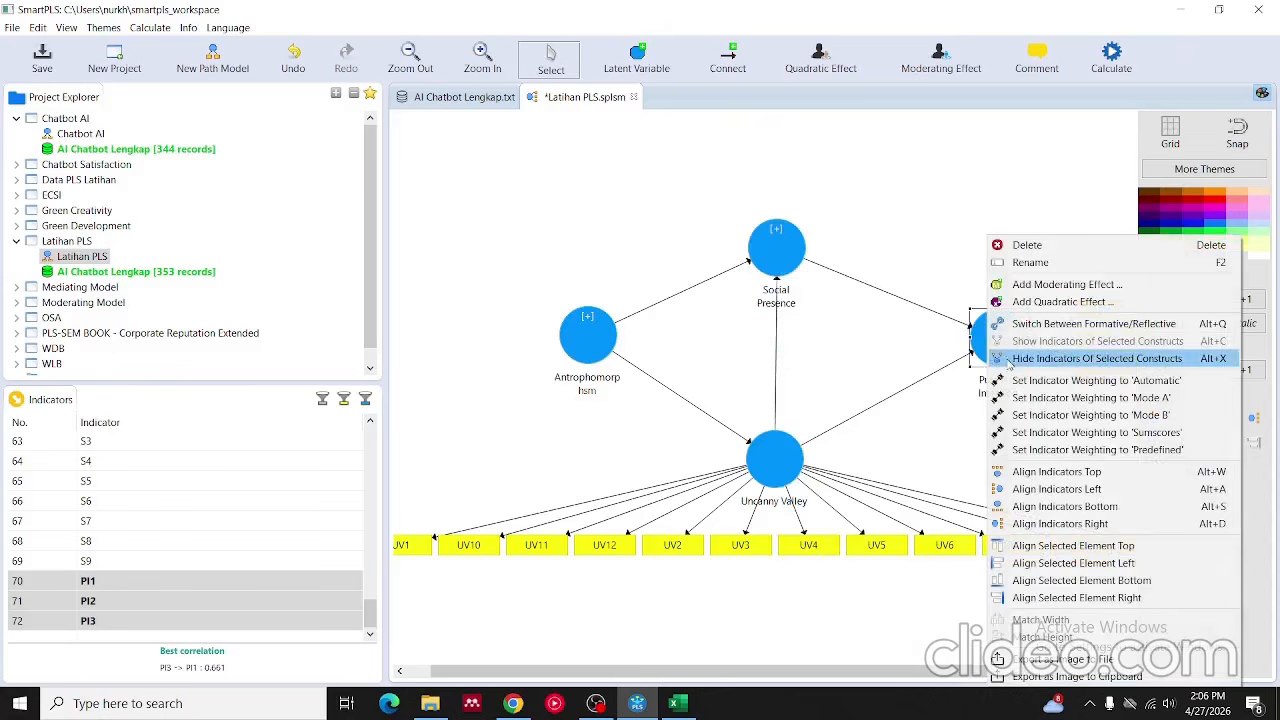
left_click(1010, 360)
left_click(782, 462)
right_click(782, 462)
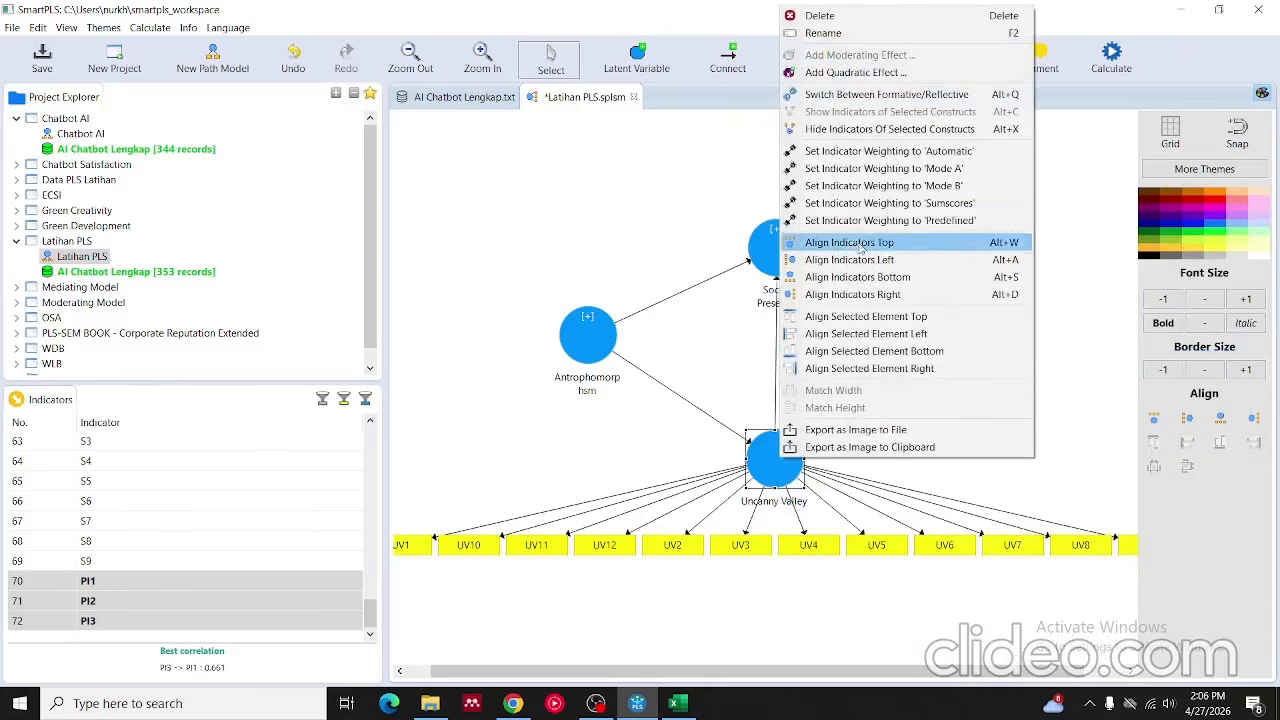
left_click(868, 129)
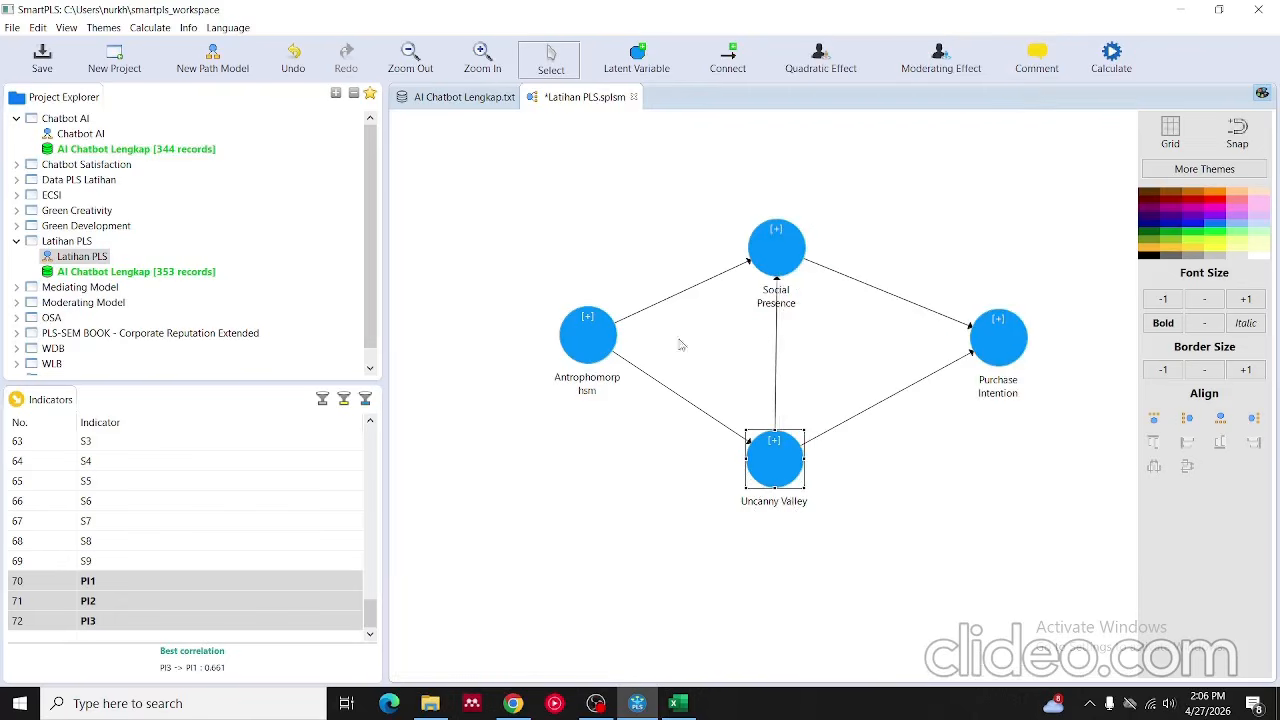
- Reposition the four constructs into a balanced diamond, with Social Presence directly above Uncanny Valley and Antrophomorphsm and Purchase Intention on either side
left_click_drag(603, 352, 574, 357)
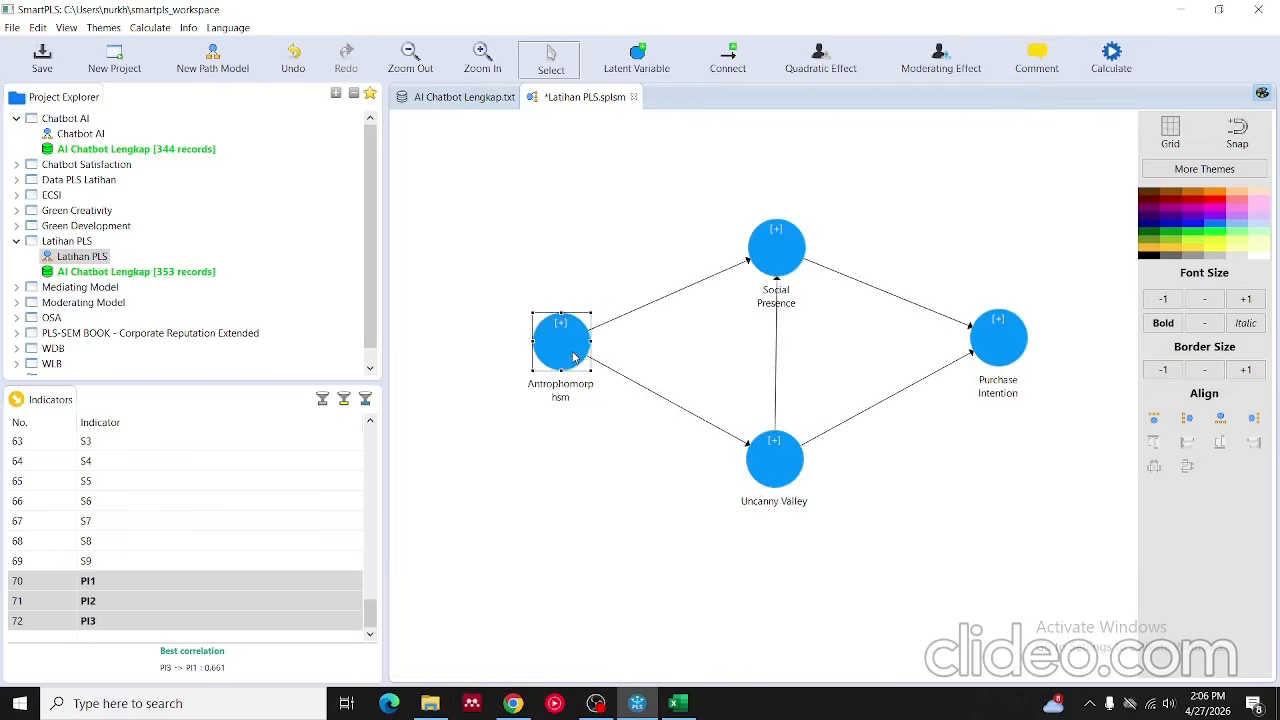
left_click_drag(763, 267, 757, 263)
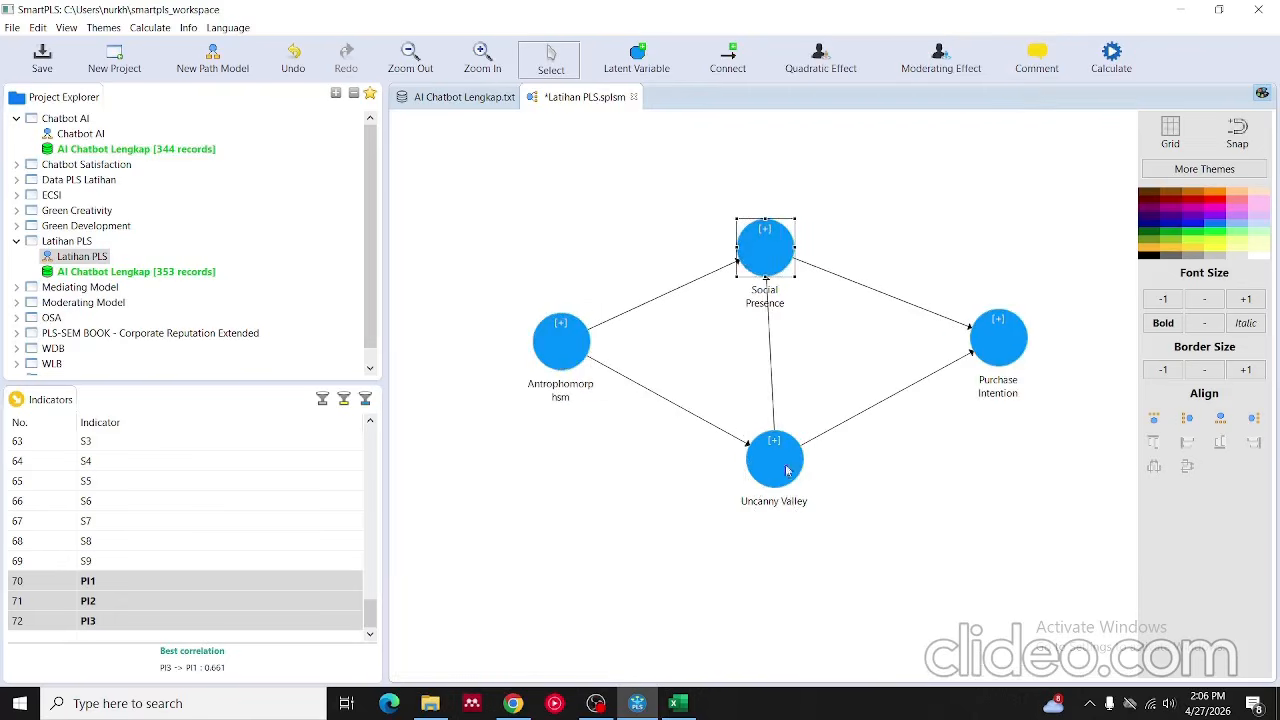
left_click_drag(786, 470, 774, 472)
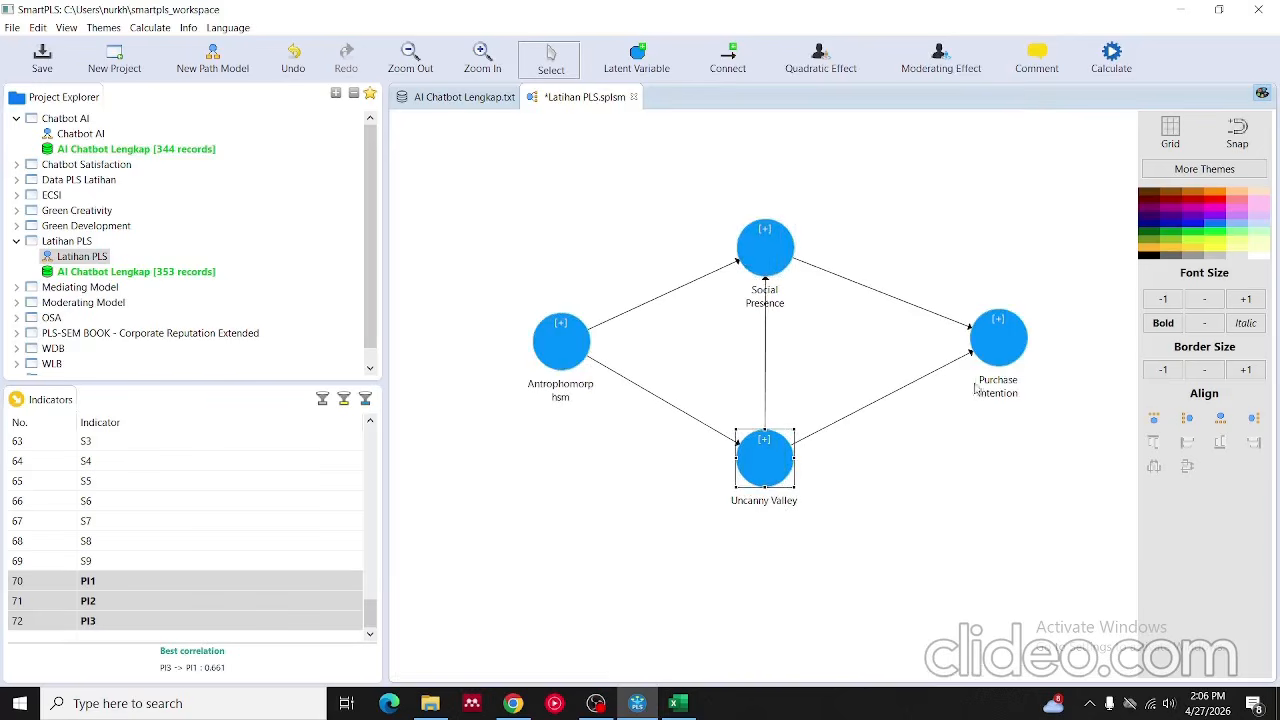
left_click_drag(996, 336, 968, 346)
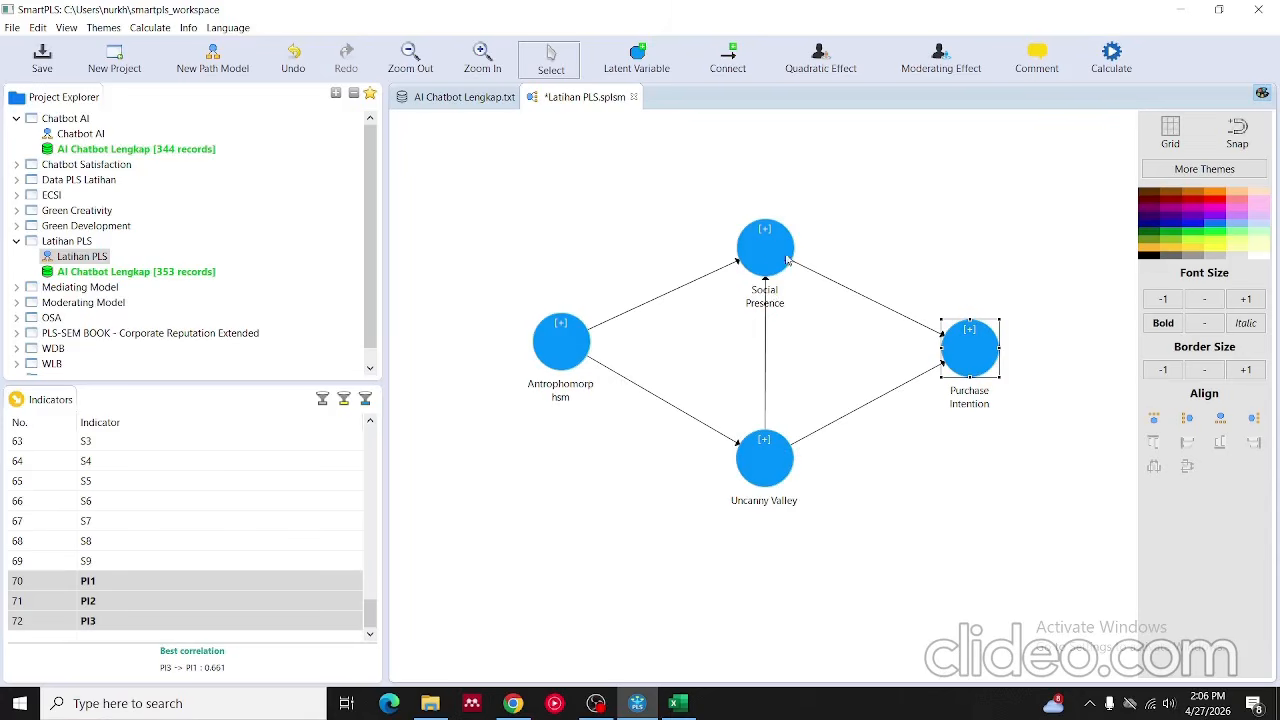
left_click(996, 472)
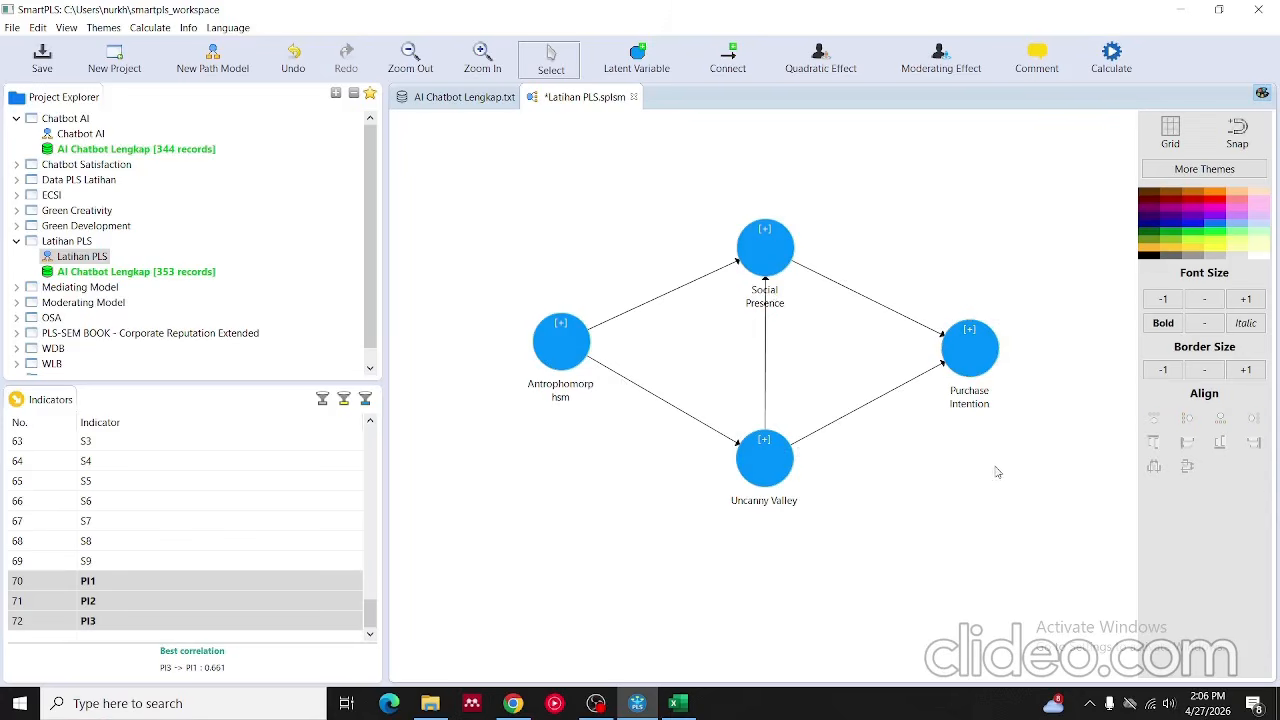
- Run the PLS Algorithm with the Path weighting scheme, 300 maximum iterations and stop criterion 7, opening the full report
left_click(1111, 58)
left_click(1078, 62)
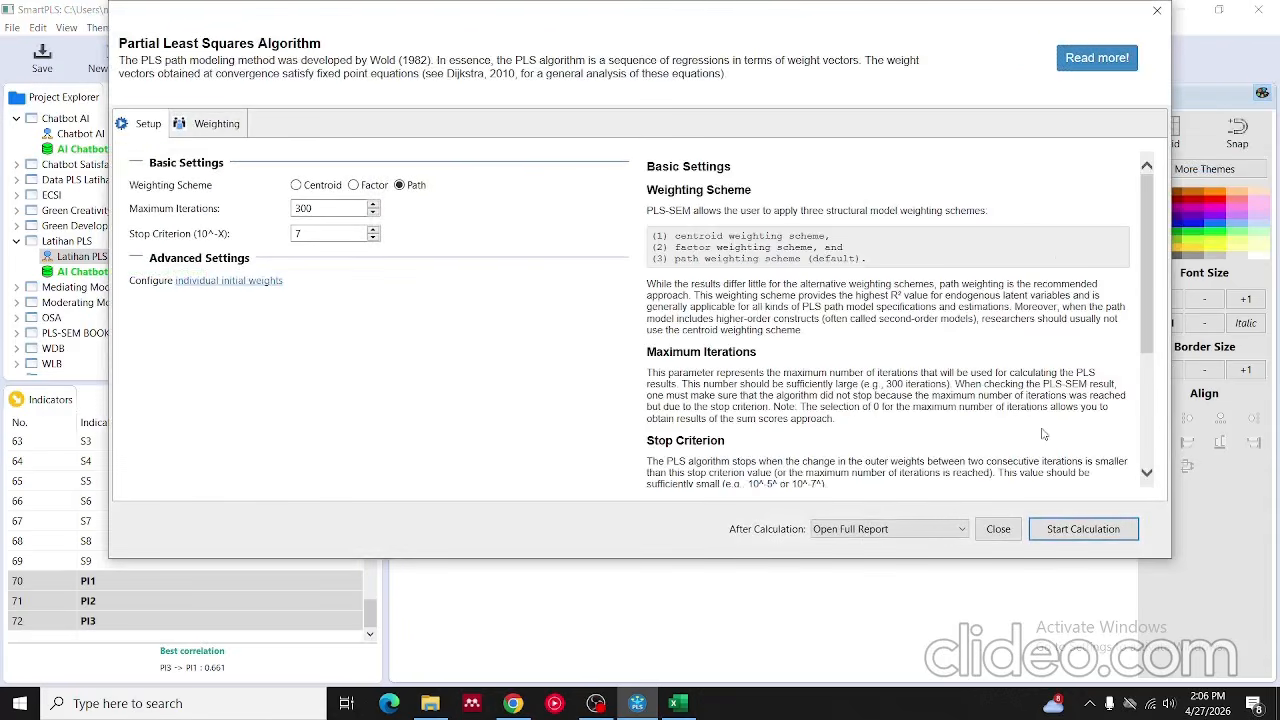
left_click(1061, 529)
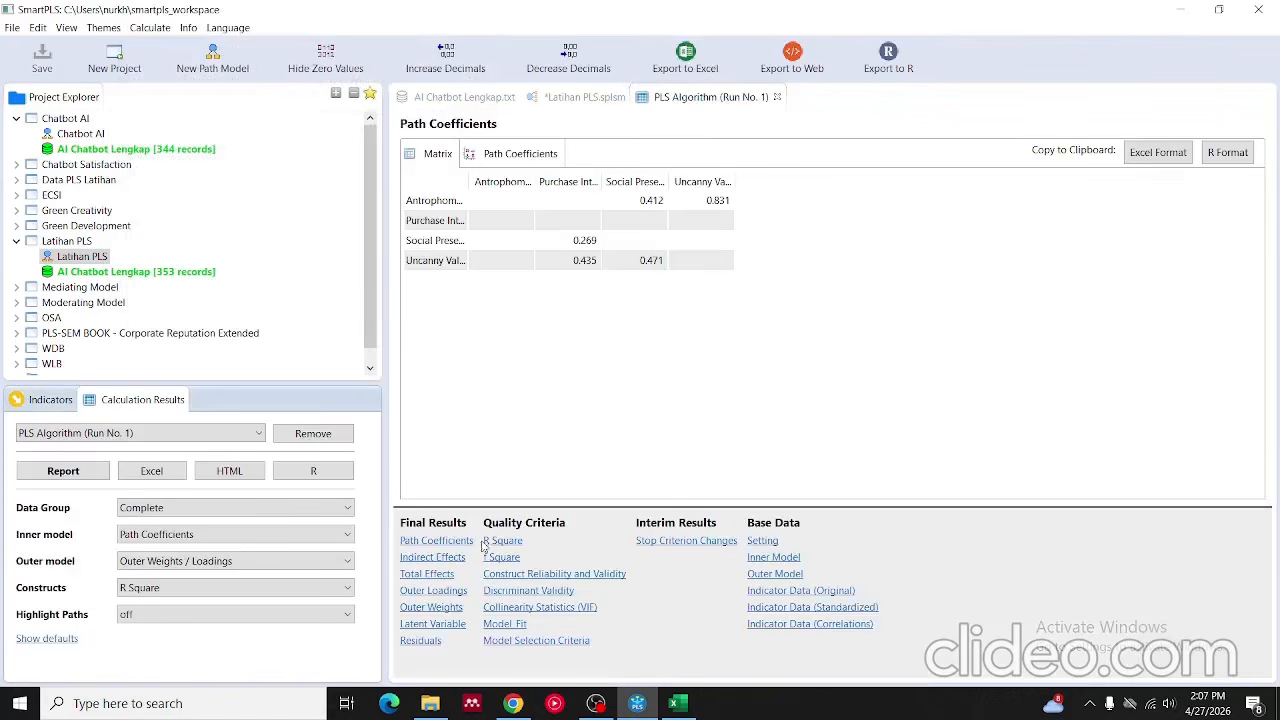
- Examine the Outer Loadings matrix for all indicators, checking which ones fall below 0.7
left_click(455, 591)
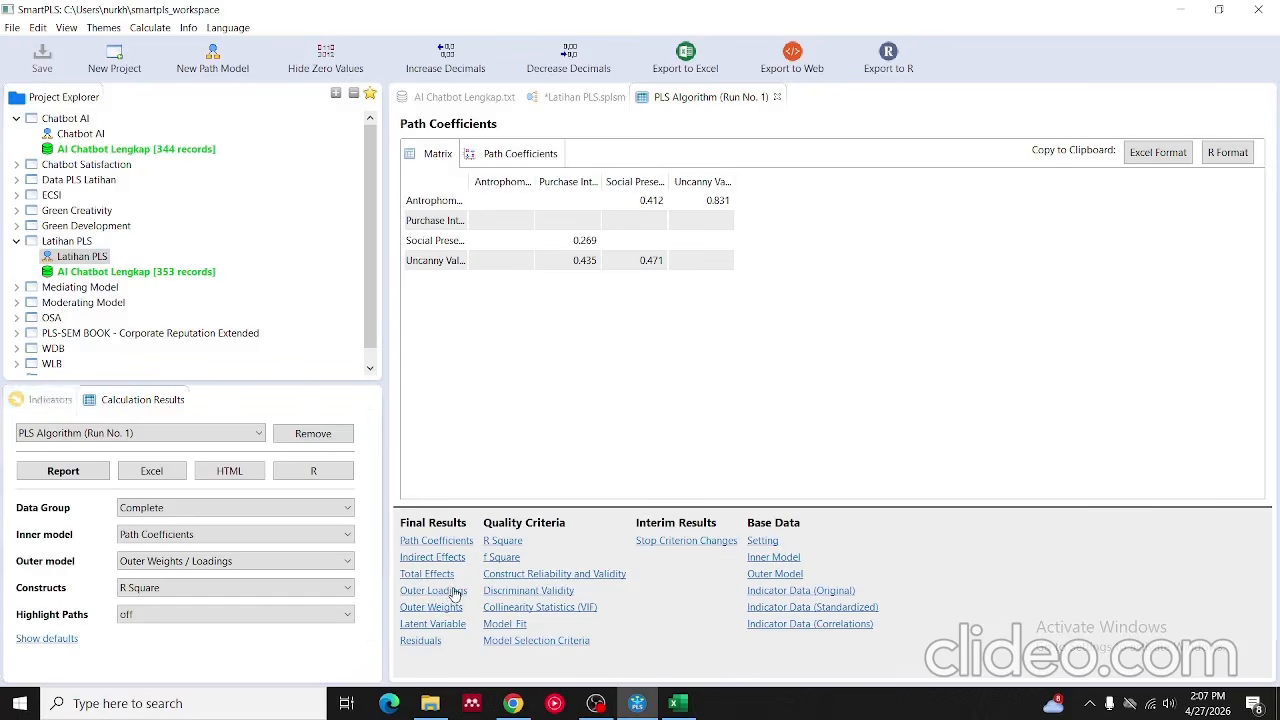
scroll(632, 363, "down", 6)
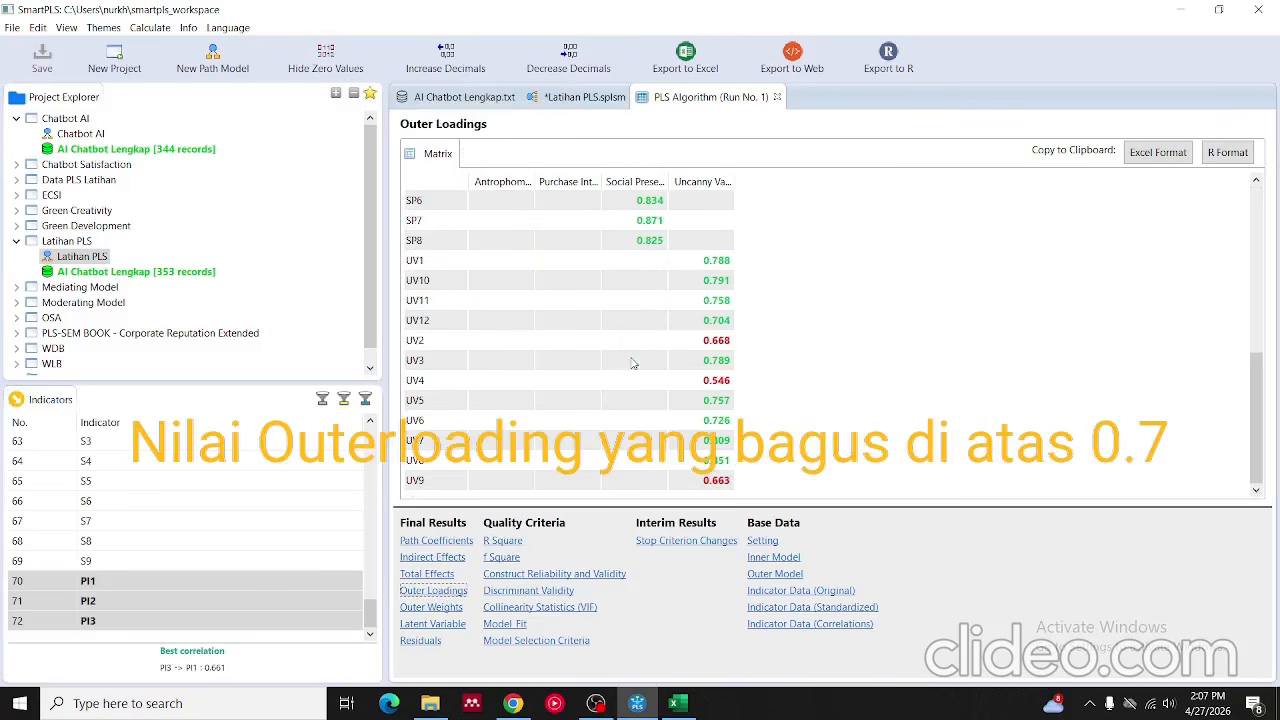
scroll(632, 363, "up", 5)
scroll(632, 363, "down", 5)
scroll(632, 363, "up", 6)
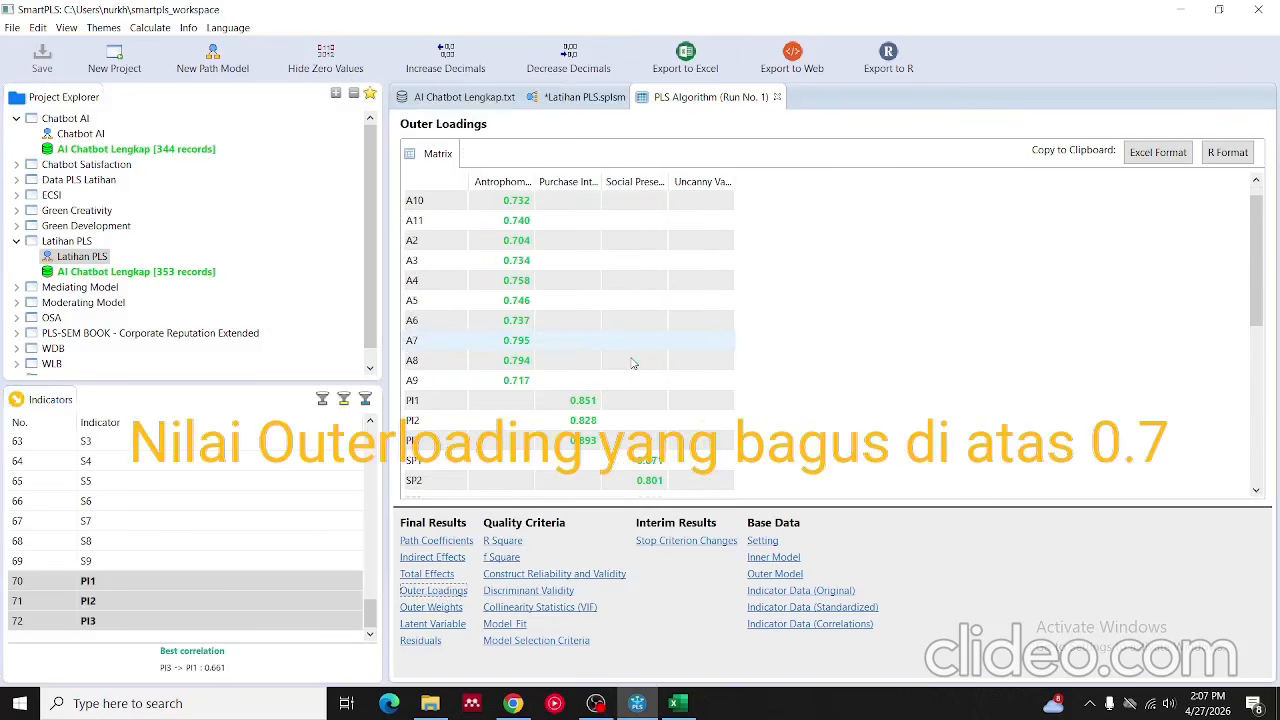
scroll(632, 363, "down", 6)
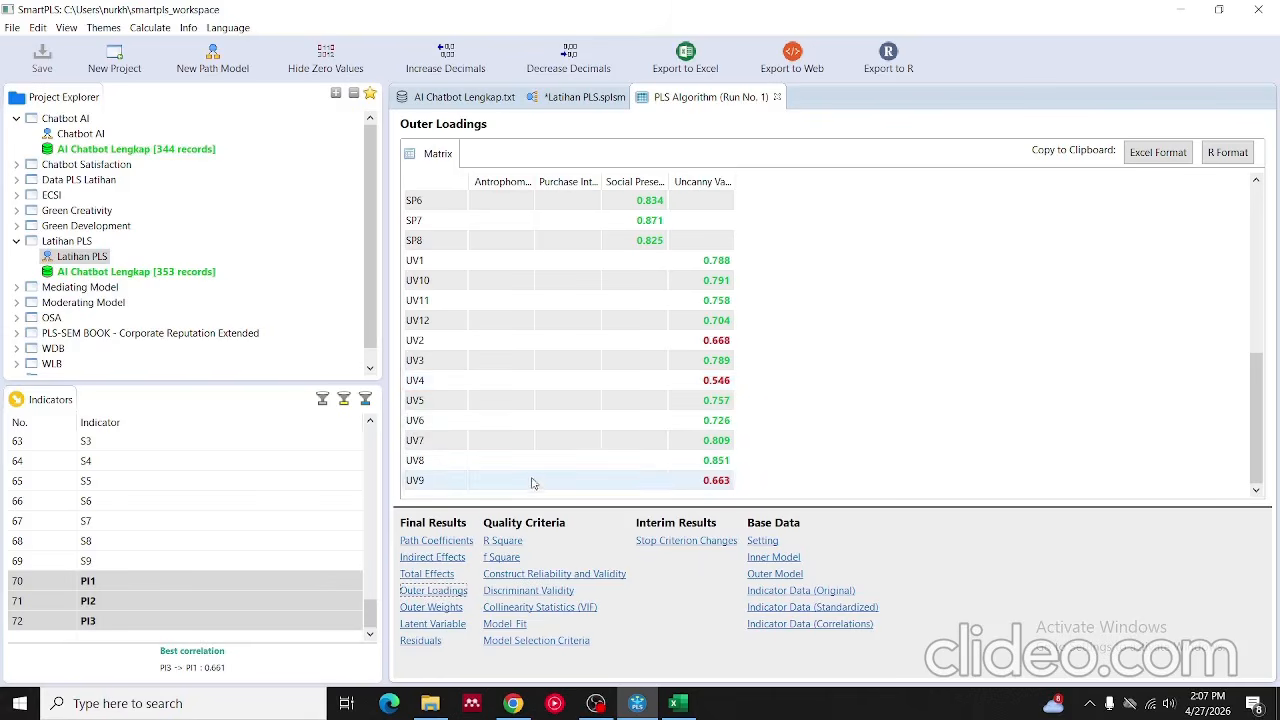
- Return to the Latihan PLS model and show the indicators of Uncanny Valley
left_click(567, 100)
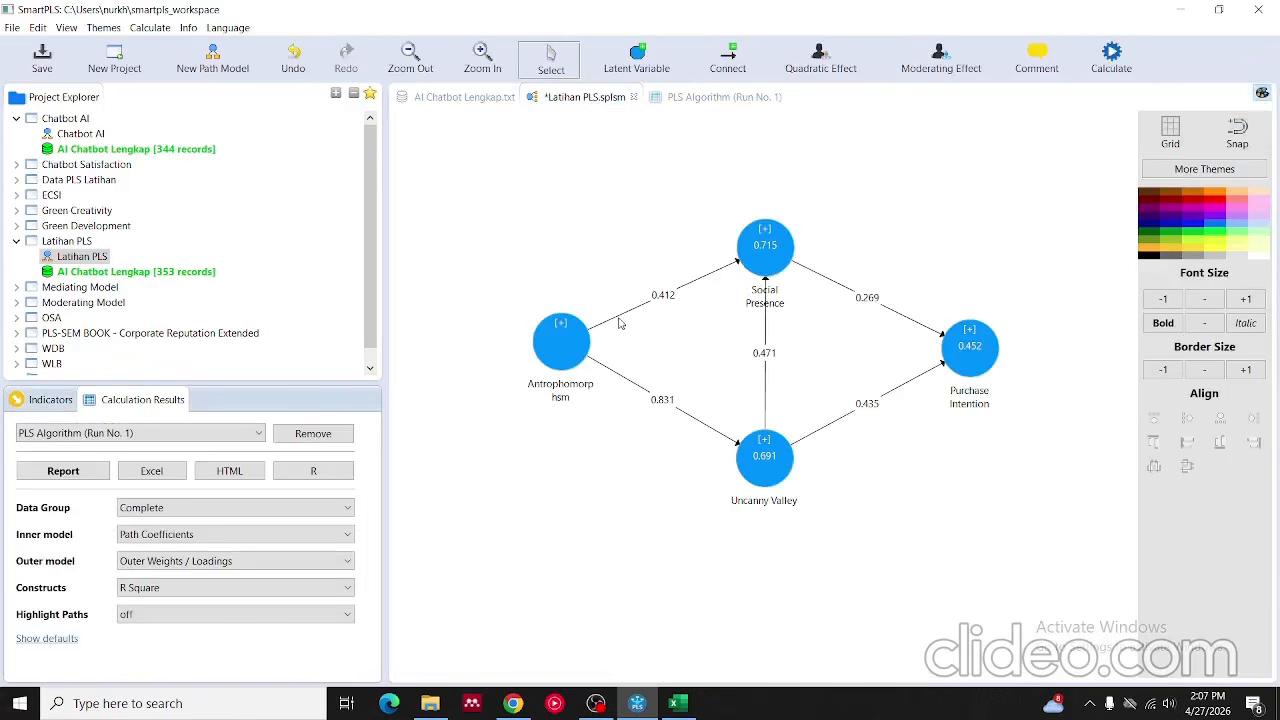
left_click(567, 342)
left_click(754, 473)
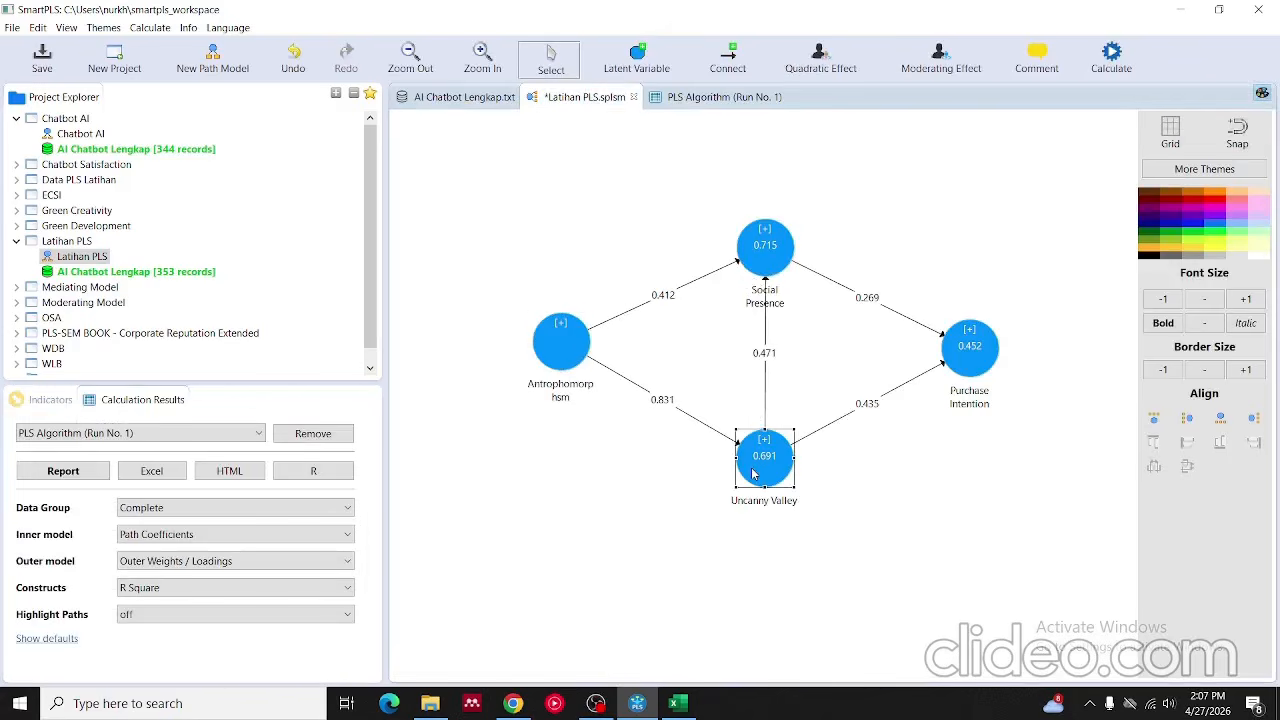
right_click(754, 473)
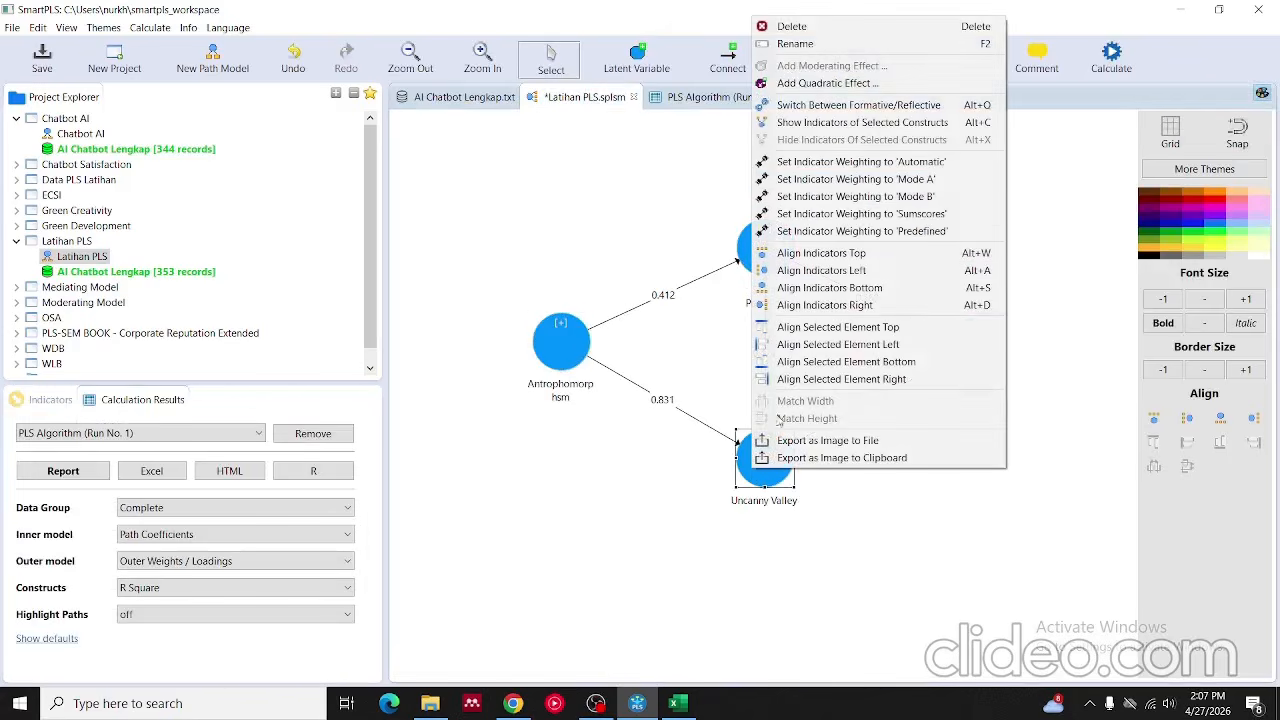
left_click(820, 128)
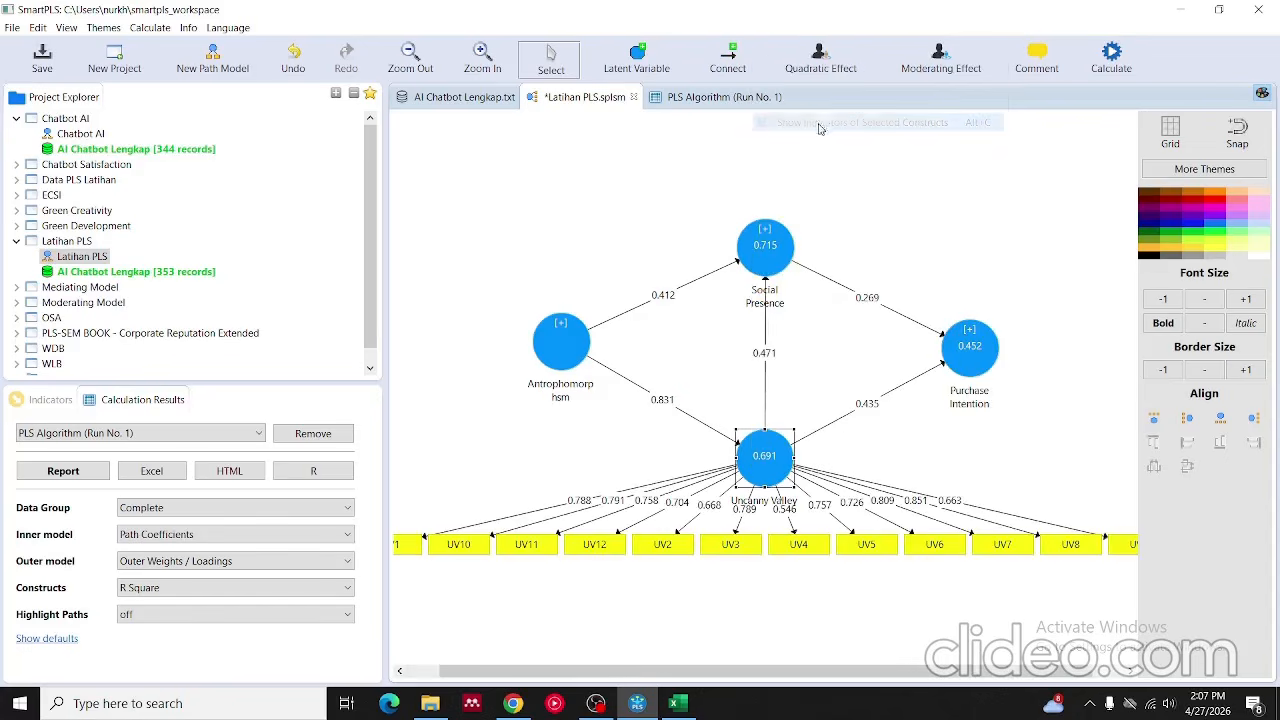
- Recheck the outer loadings report and delete indicators UV2, UV4 and UV9 from Uncanny Valley
left_click(694, 96)
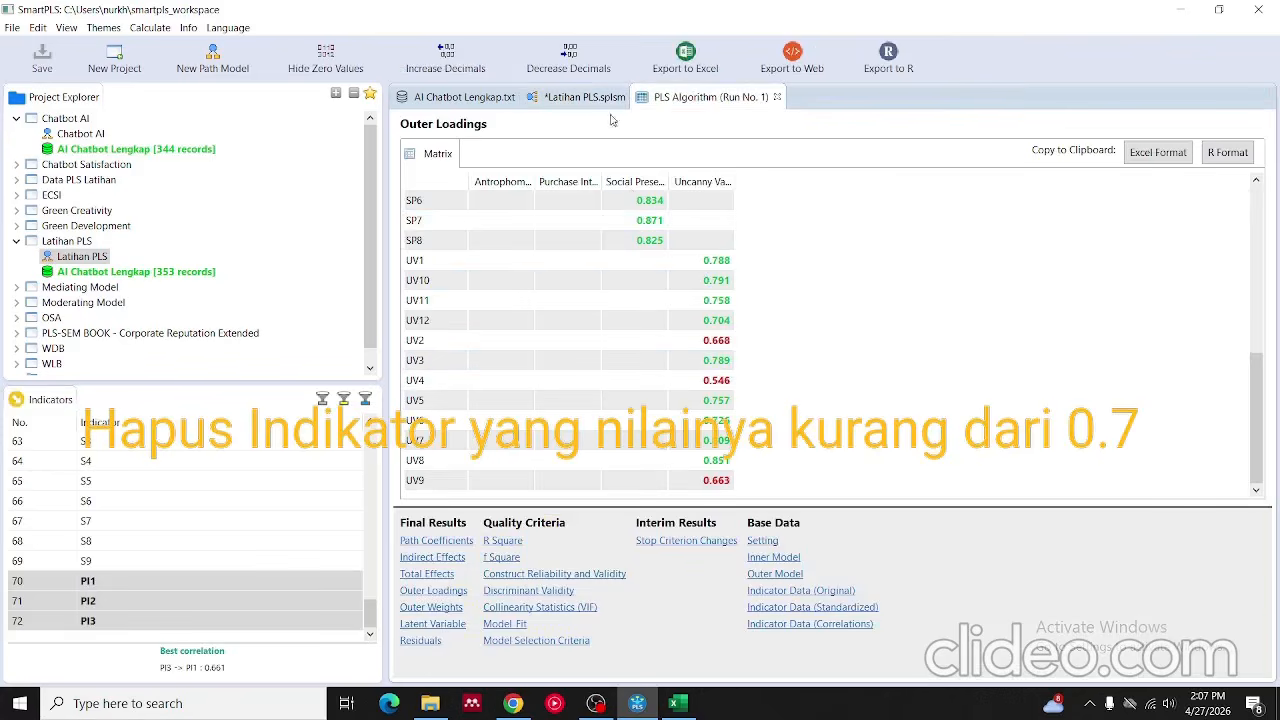
left_click(584, 100)
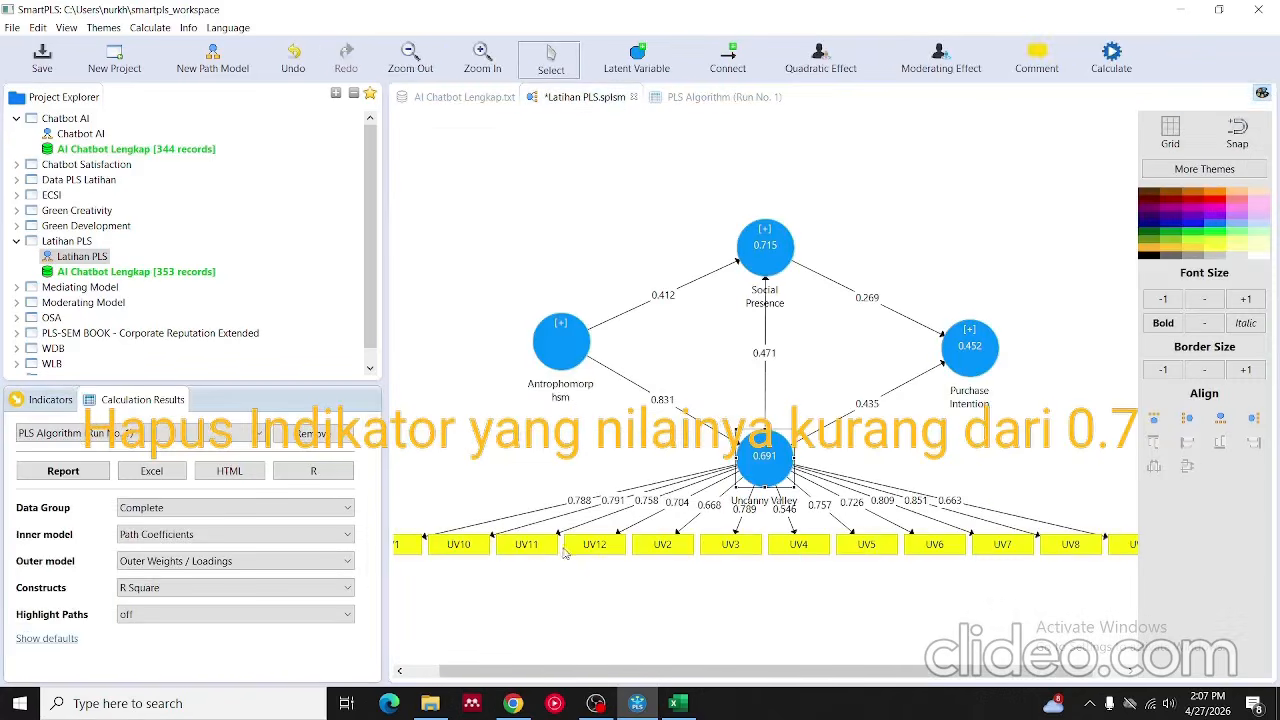
left_click_drag(714, 672, 680, 678)
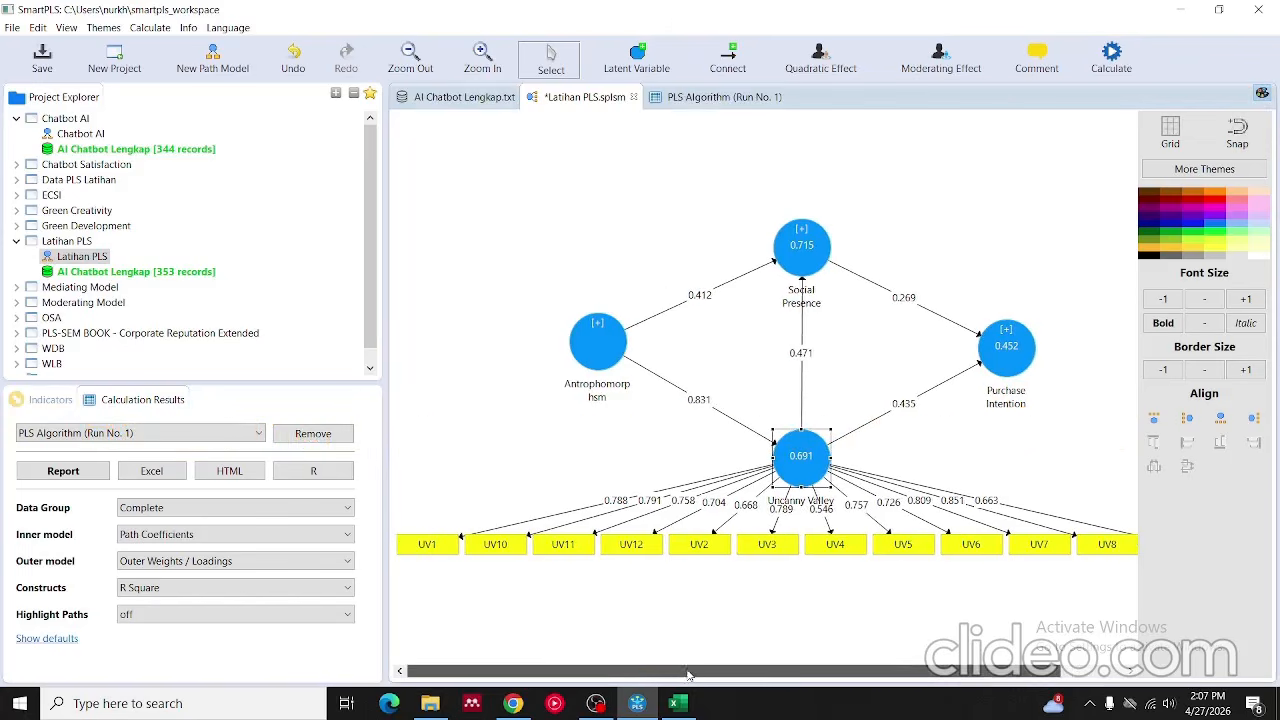
left_click(699, 552)
left_click(825, 550, "ctrl")
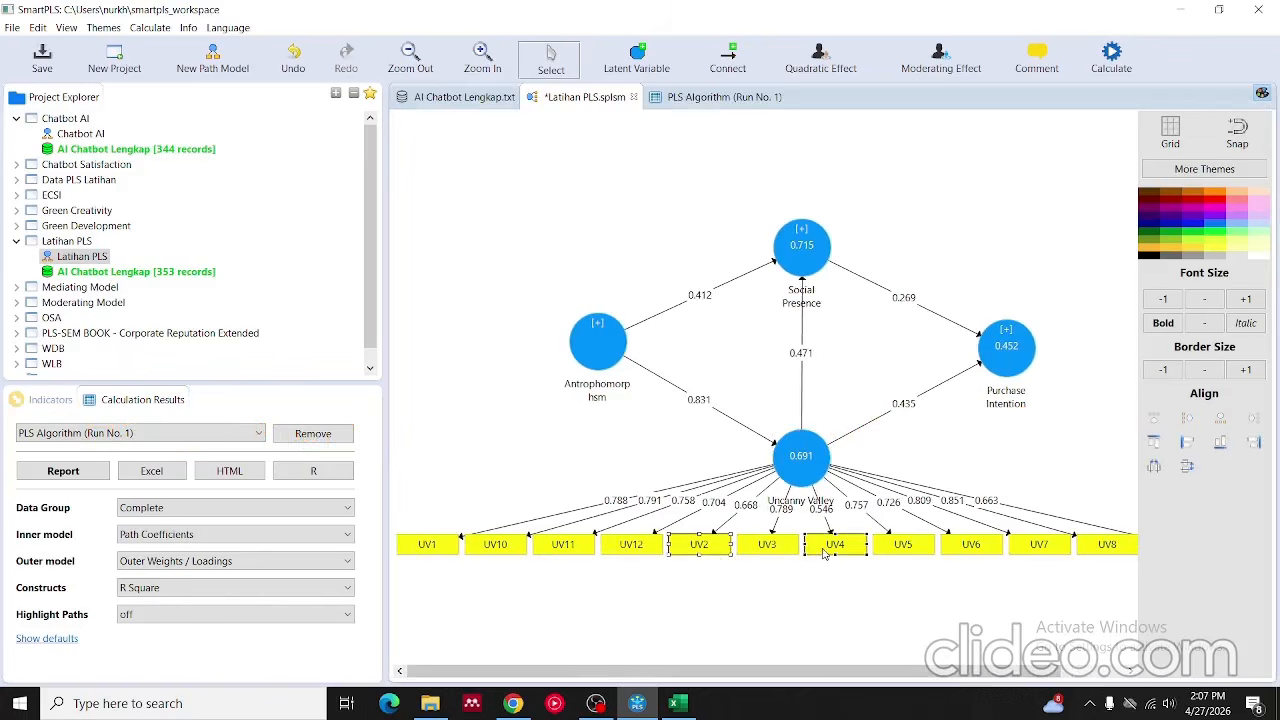
left_click_drag(802, 682, 866, 682)
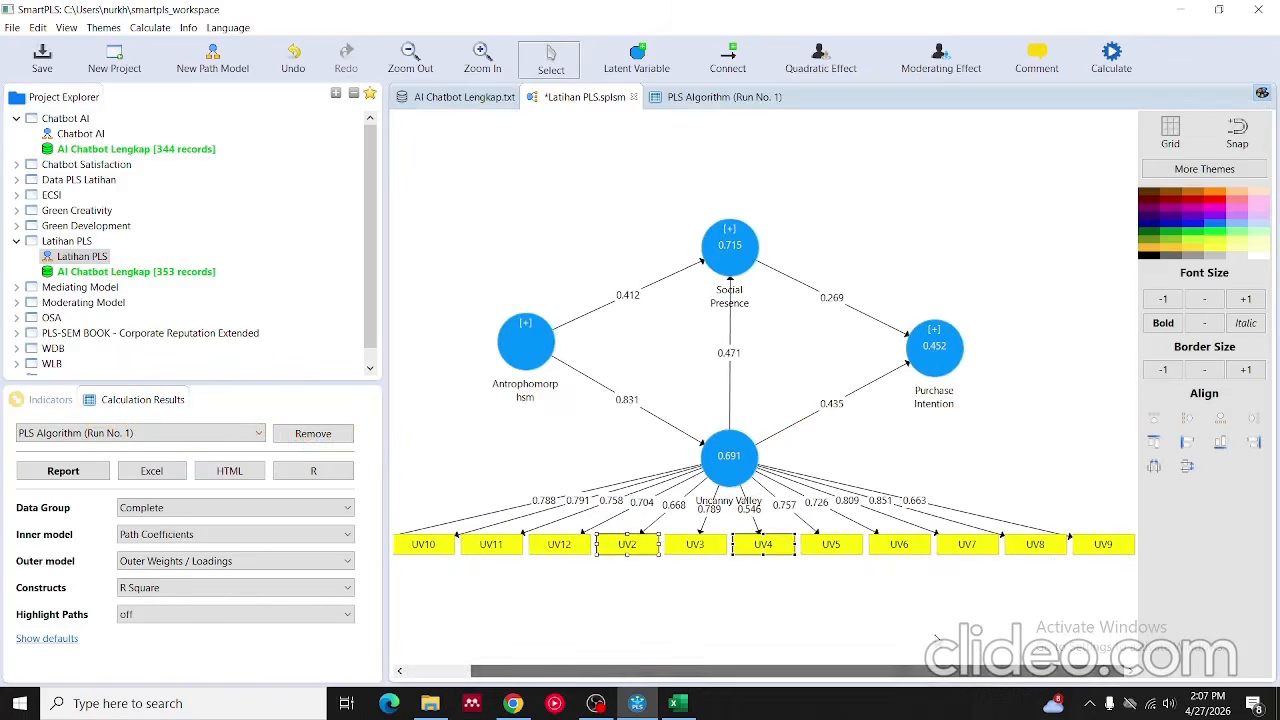
left_click(1093, 554, "ctrl")
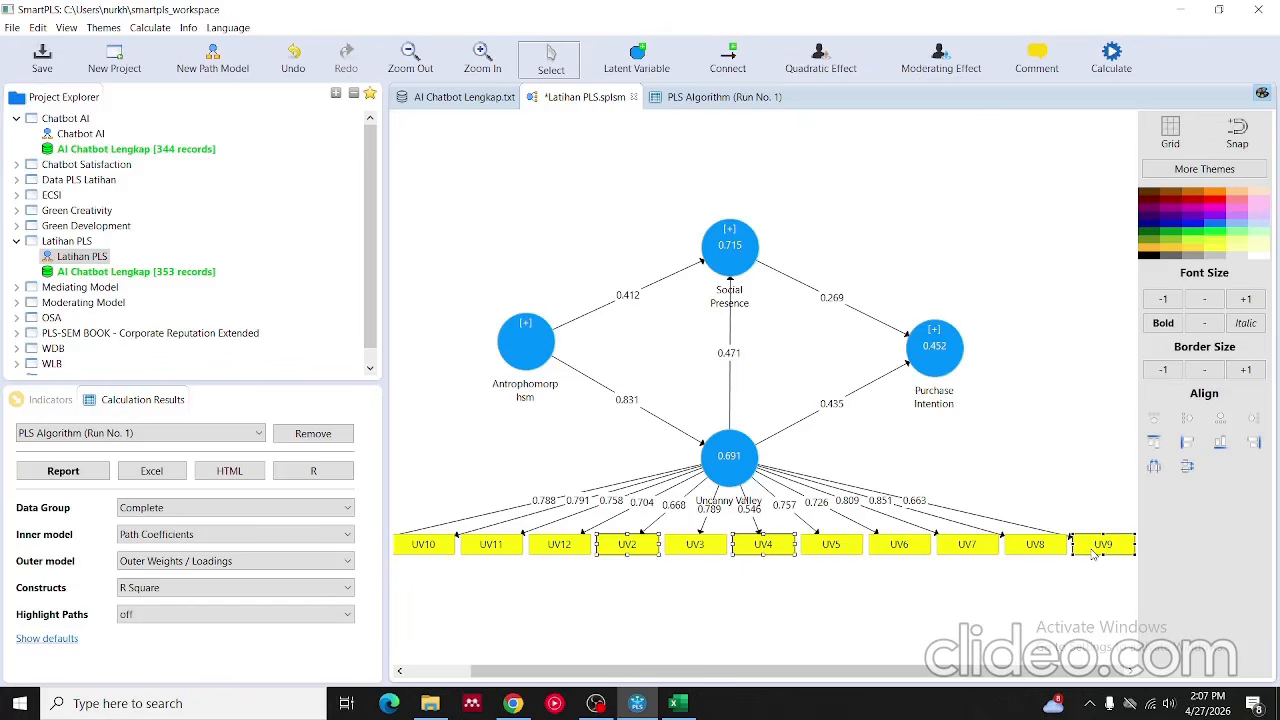
key("Delete")
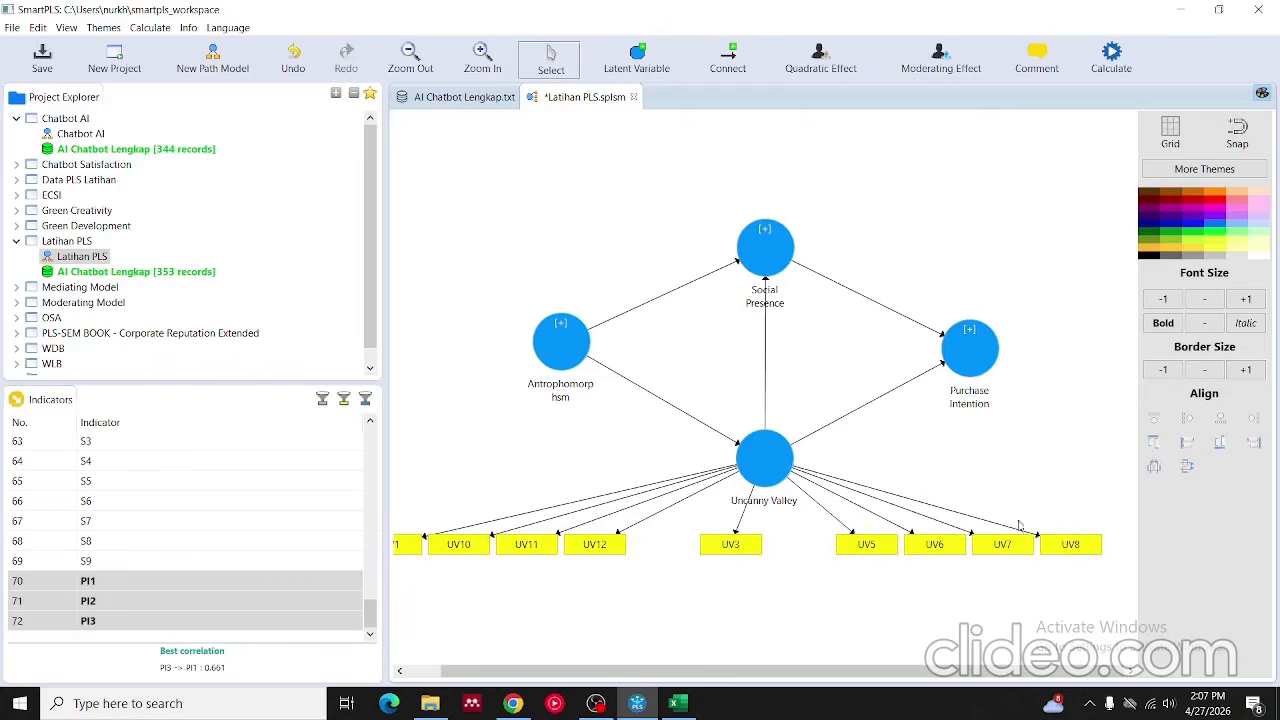
- Shift the UV5 to UV8 group and the UV1, UV10, UV11 and UV12 indicators toward UV3 to close the gaps
left_click_drag(816, 523, 1021, 557)
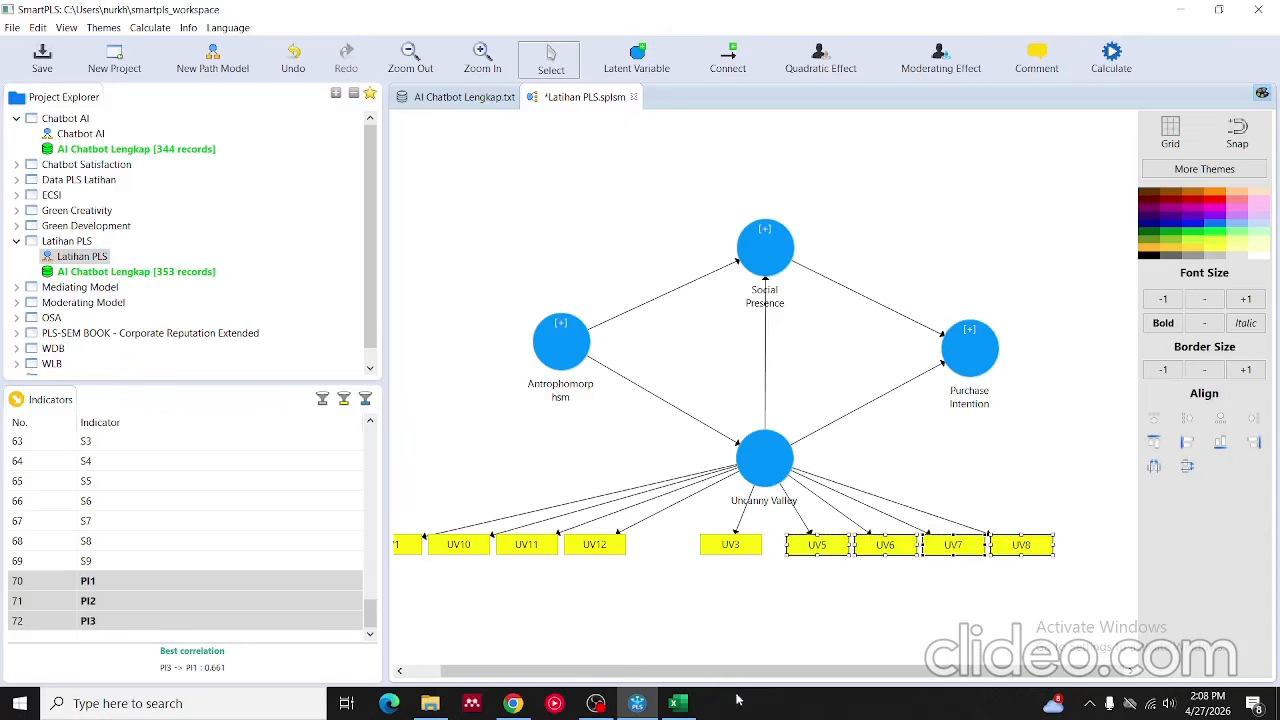
left_click_drag(745, 671, 643, 664)
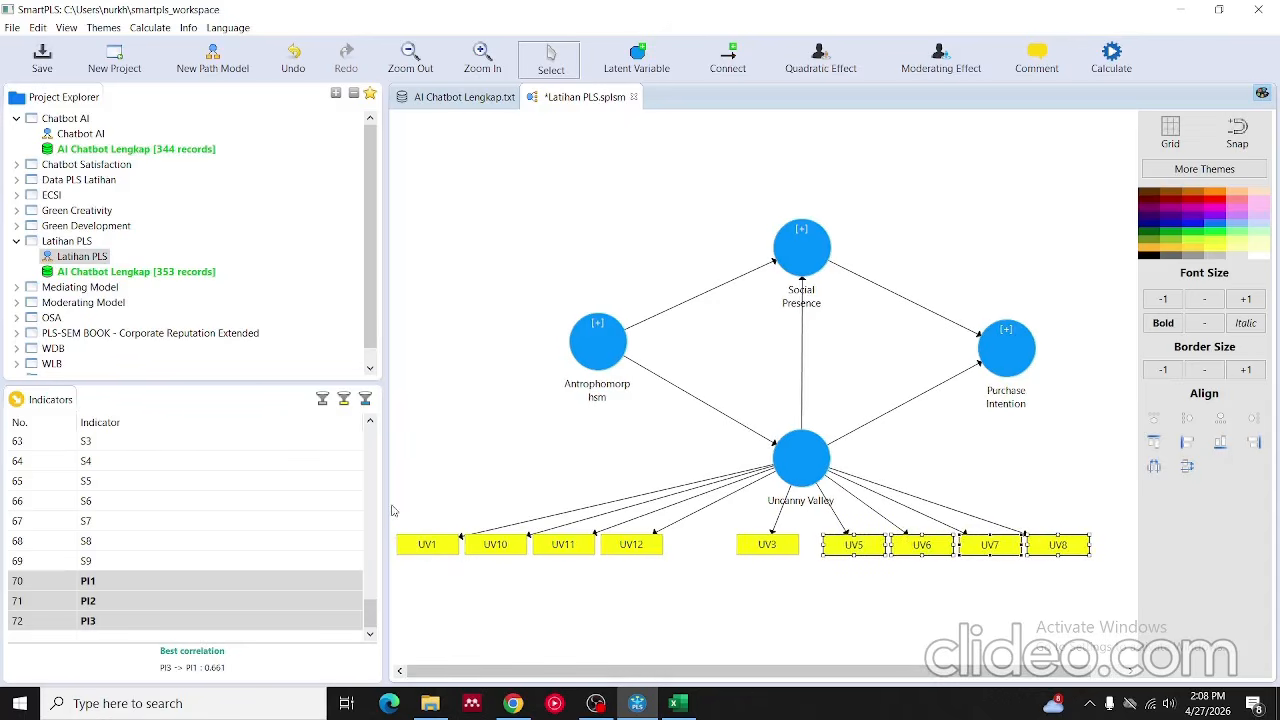
left_click_drag(430, 573, 678, 504)
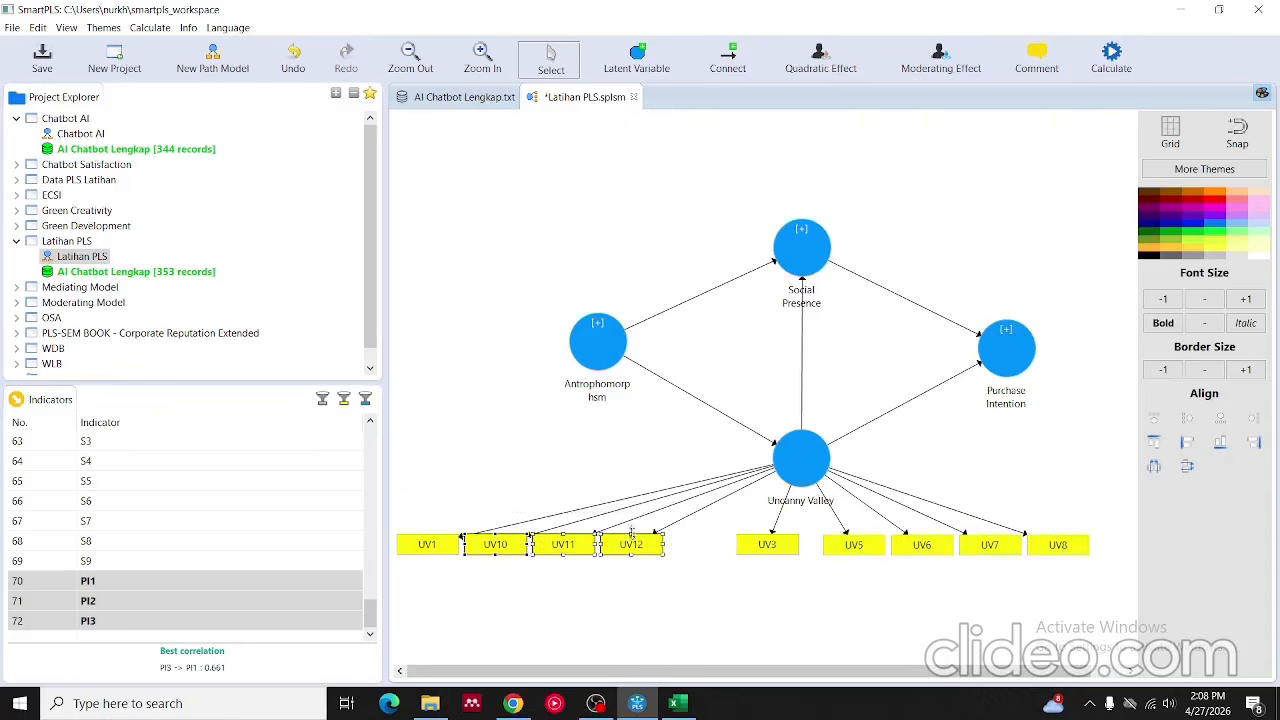
left_click_drag(634, 546, 691, 546)
left_click_drag(451, 548, 499, 546)
left_click(633, 597)
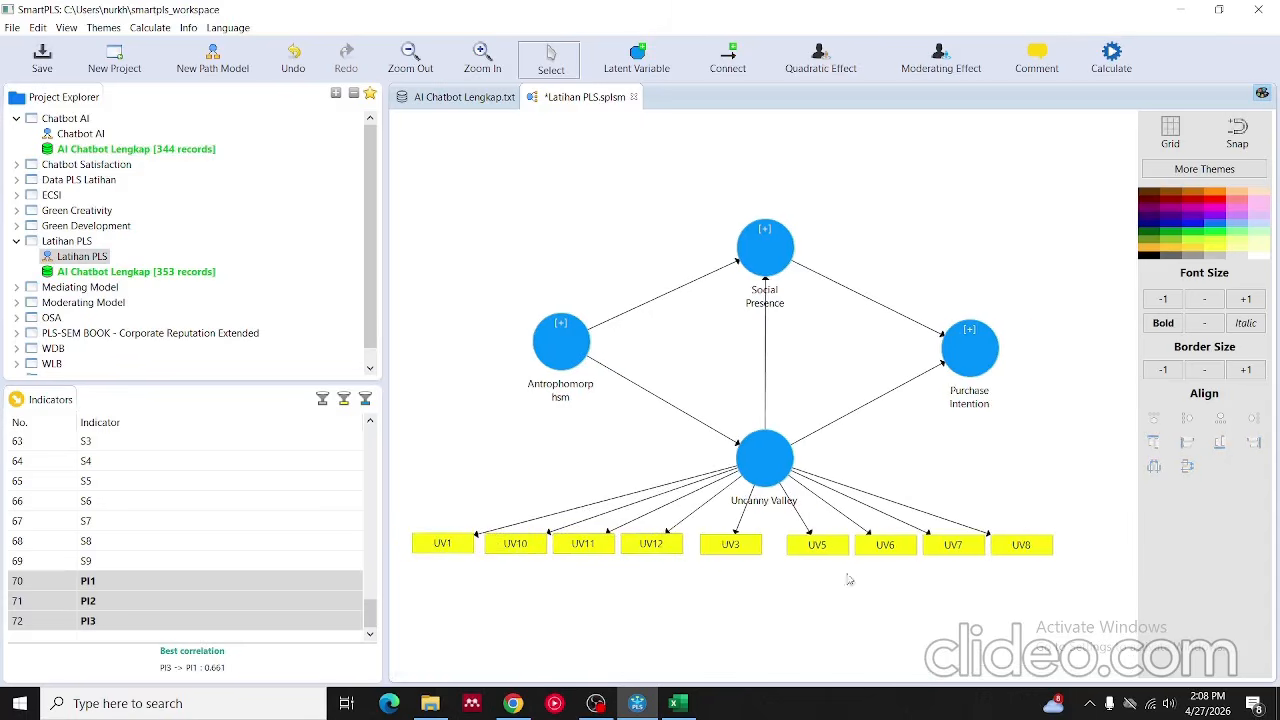
- Hide the Uncanny Valley indicators and rerun the PLS Algorithm on the reduced model, opening the full report
right_click(755, 470)
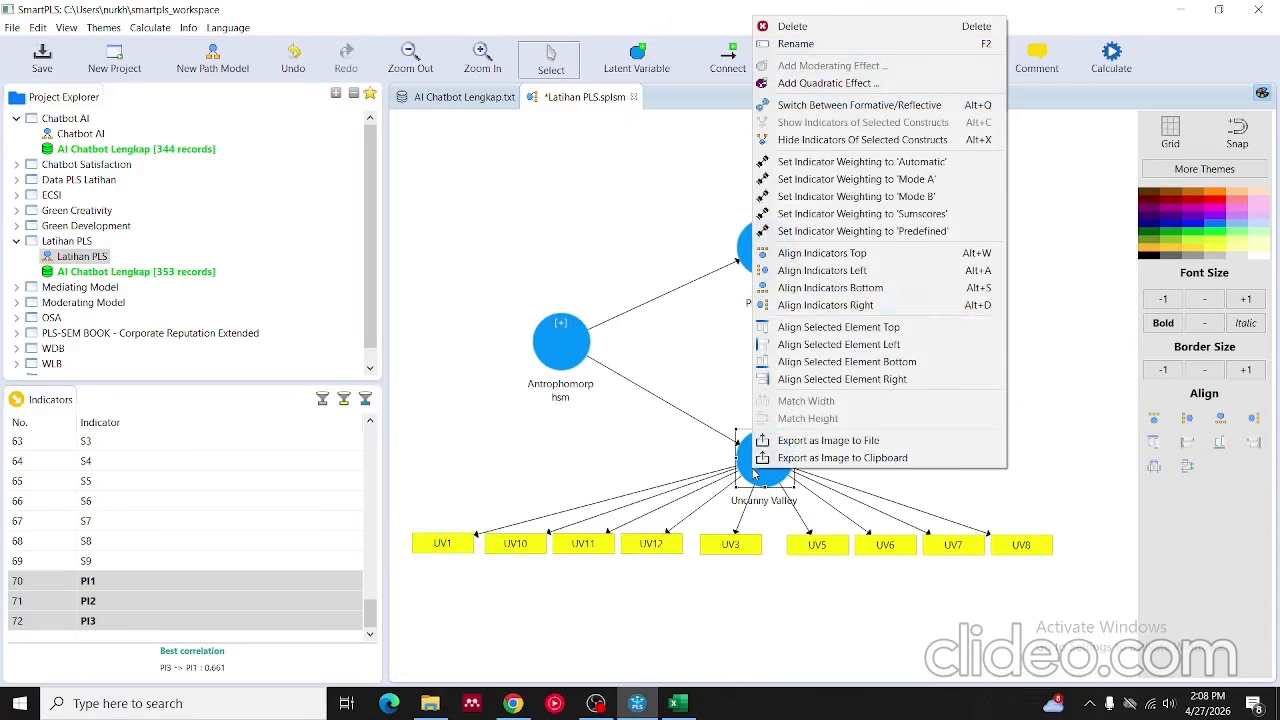
left_click(815, 139)
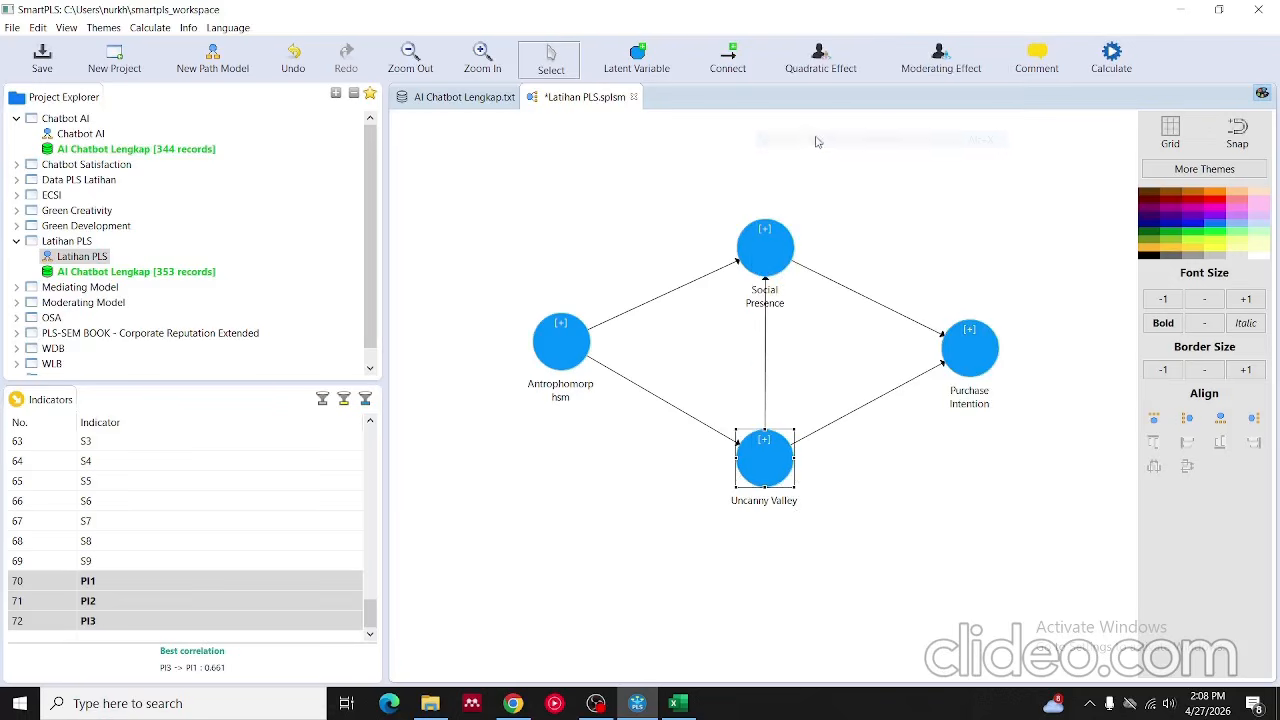
left_click(1112, 56)
left_click(1097, 62)
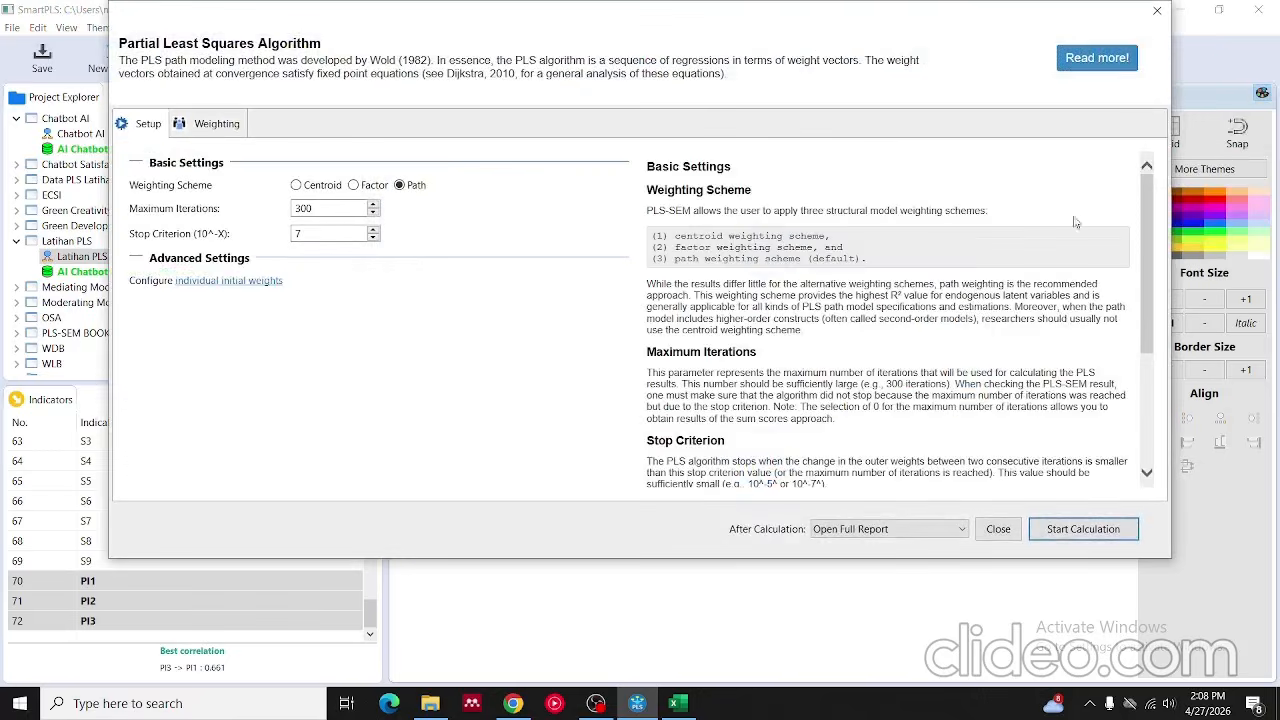
left_click(1070, 529)
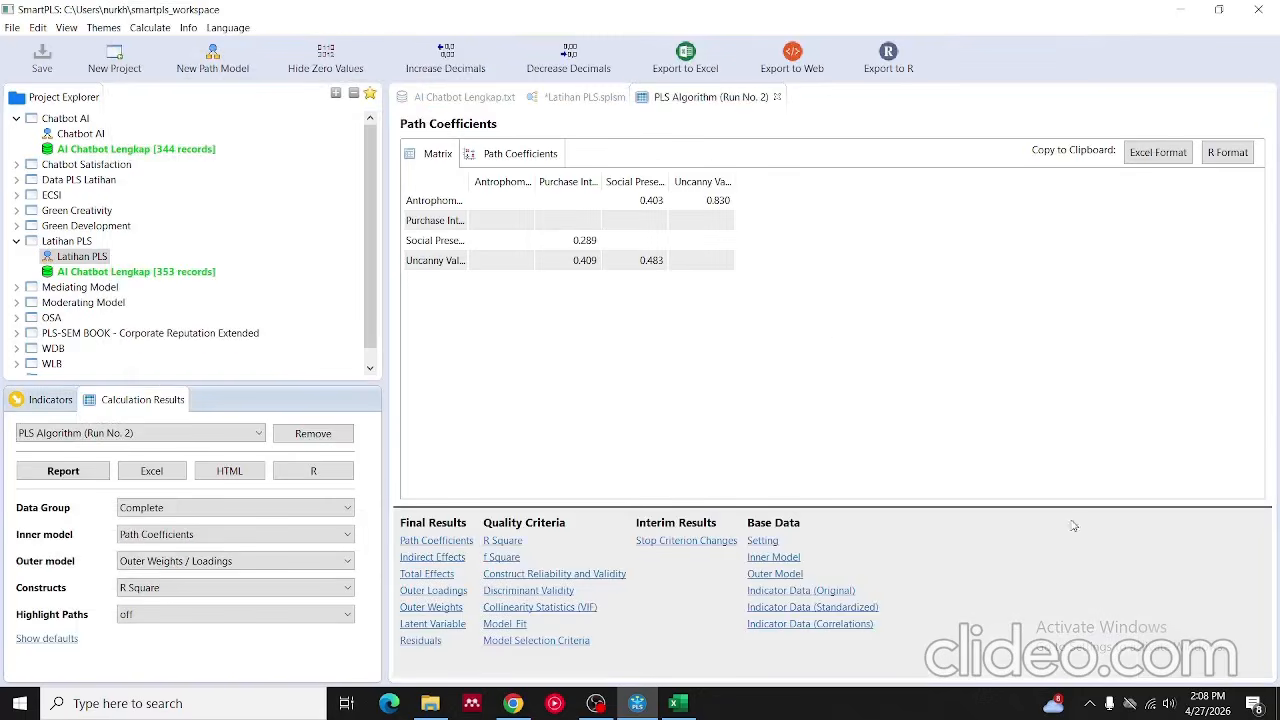
- Examine the Outer Loadings of all indicators in the rerun PLS Algorithm report, from A1 through UV8, against the 0.7 threshold
left_click(433, 590)
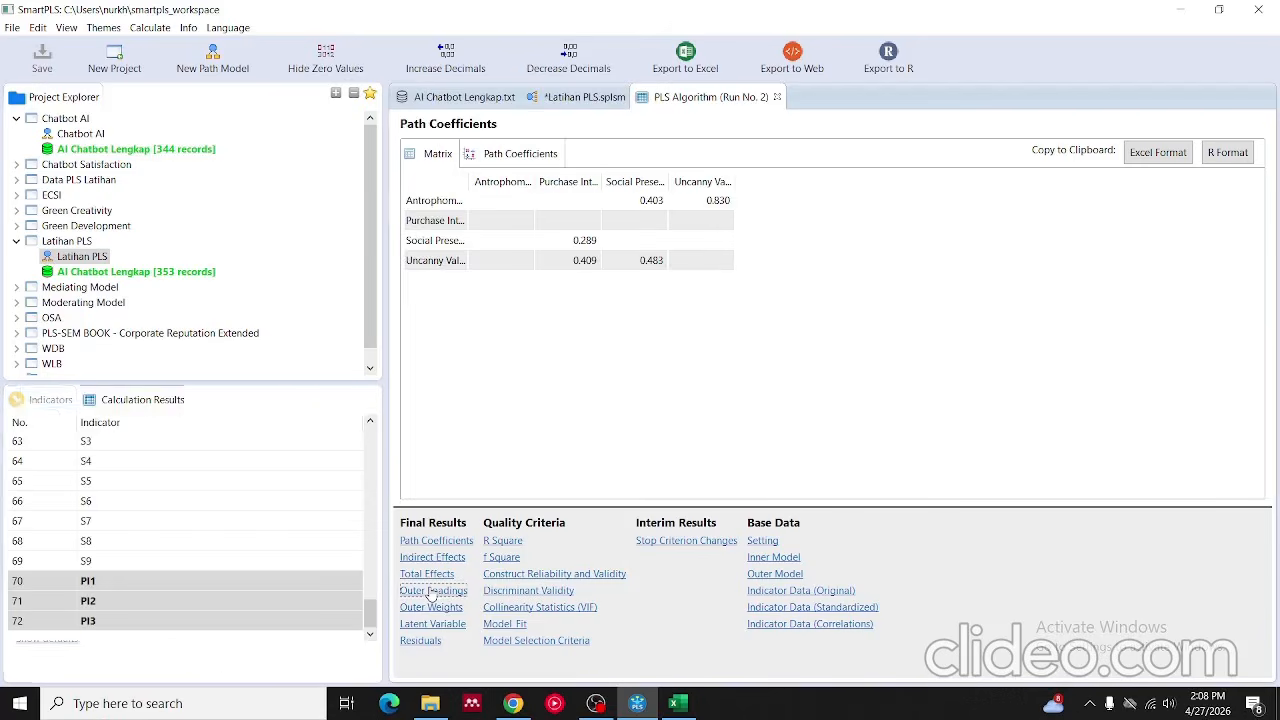
scroll(573, 446, "down", 5)
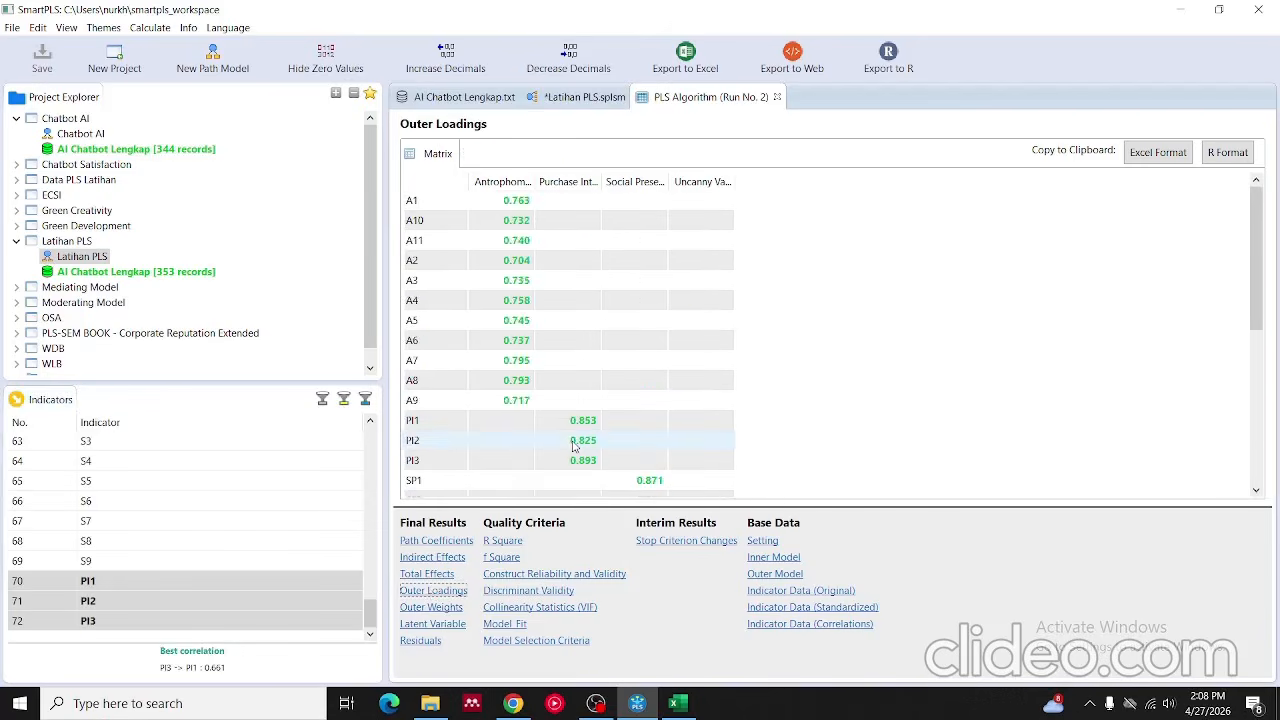
scroll(573, 446, "up", 4)
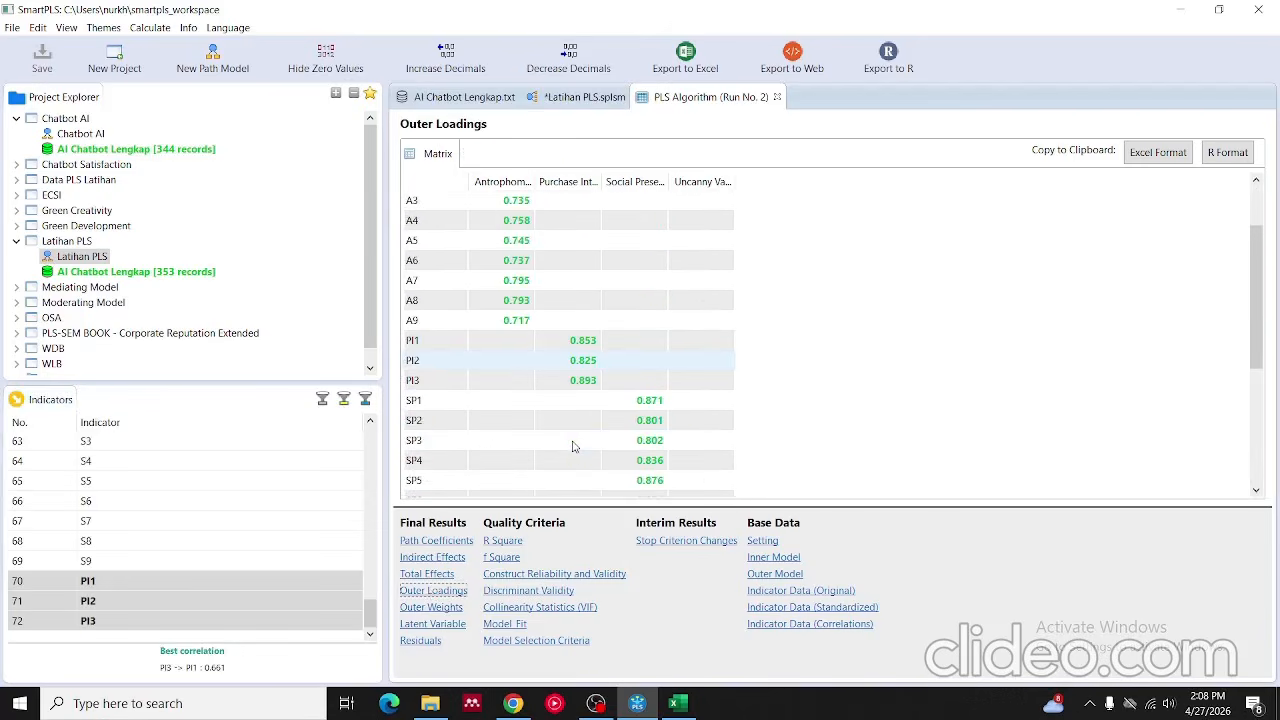
scroll(573, 446, "down", 4)
scroll(573, 446, "up", 6)
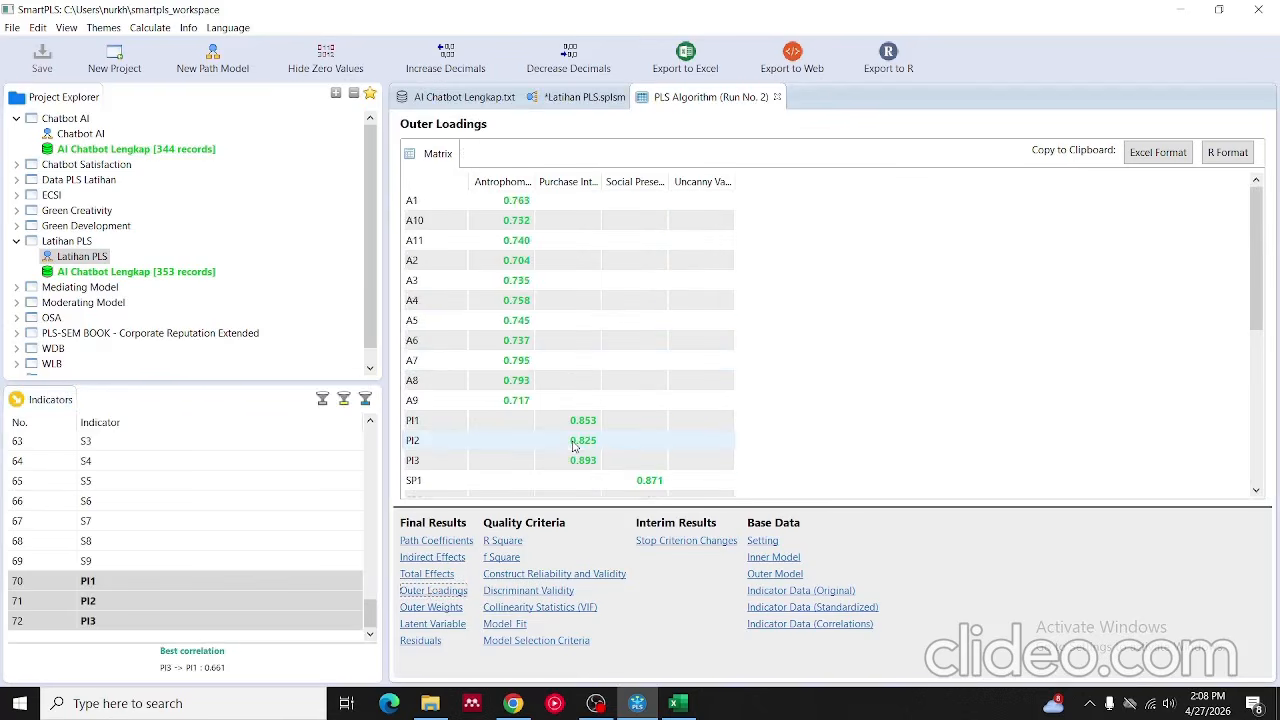
scroll(573, 446, "down", 6)
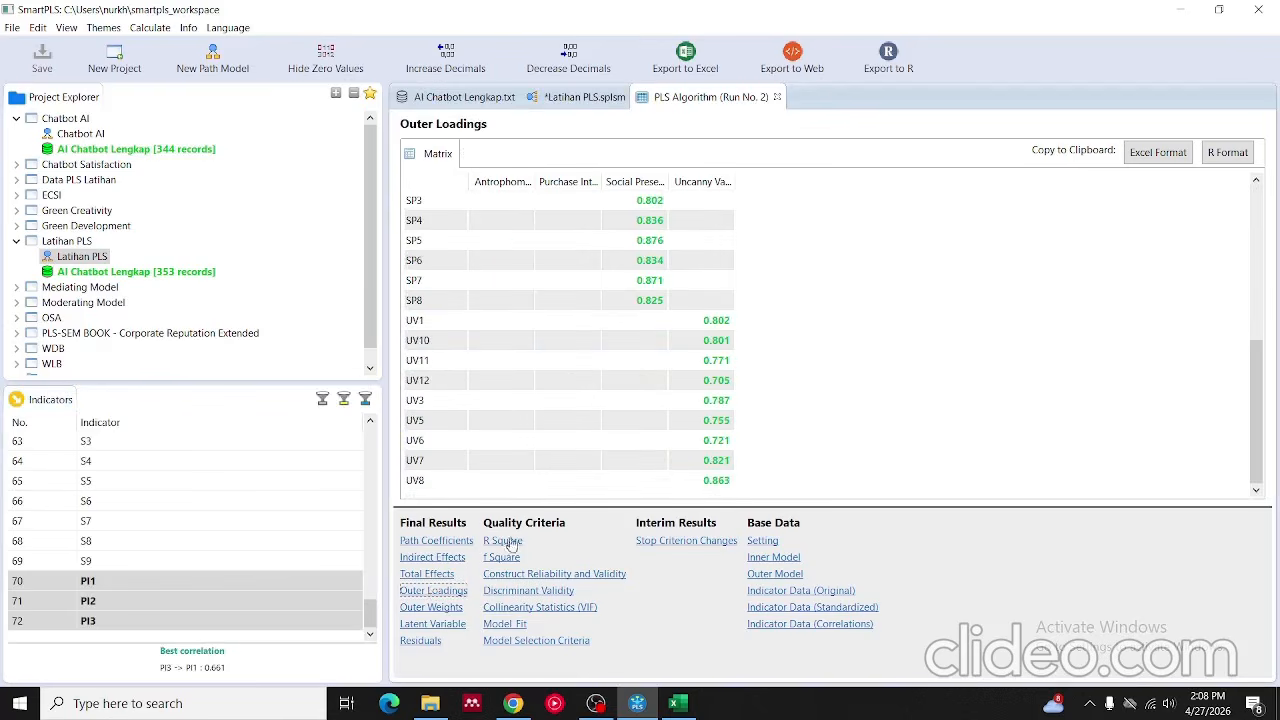
scroll(563, 404, "up", 6)
scroll(563, 404, "down", 6)
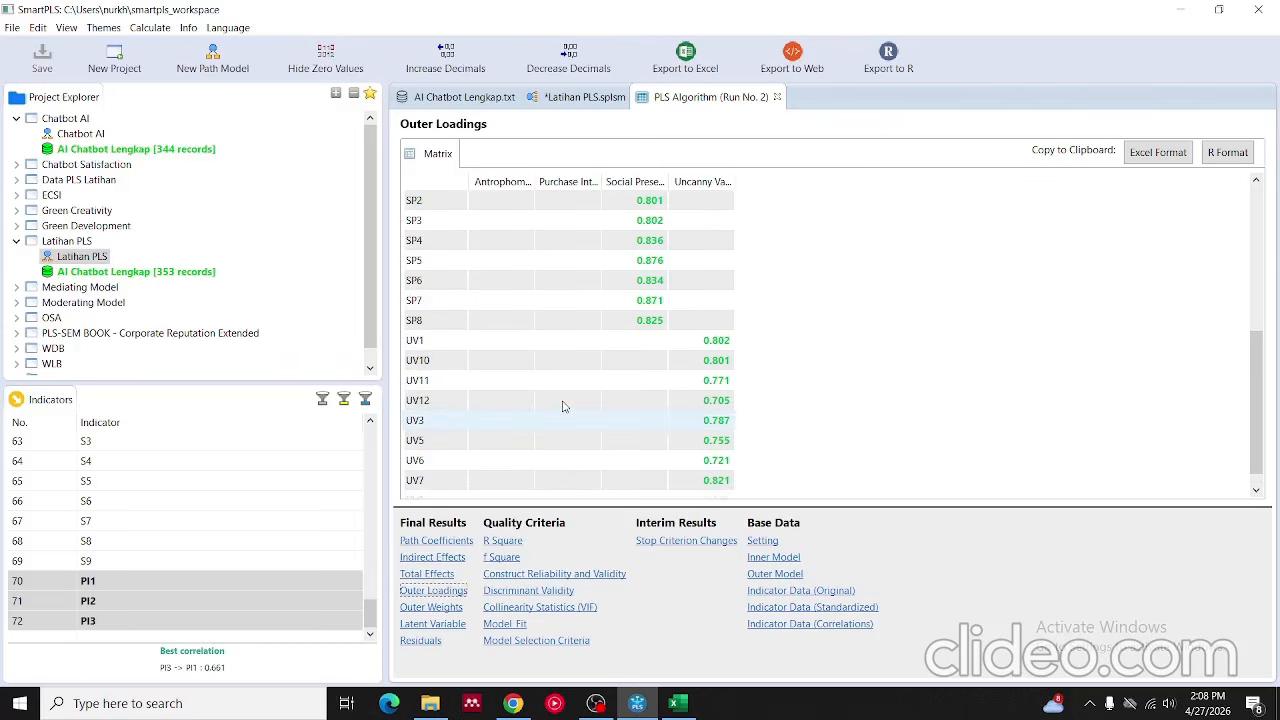
scroll(563, 404, "up", 6)
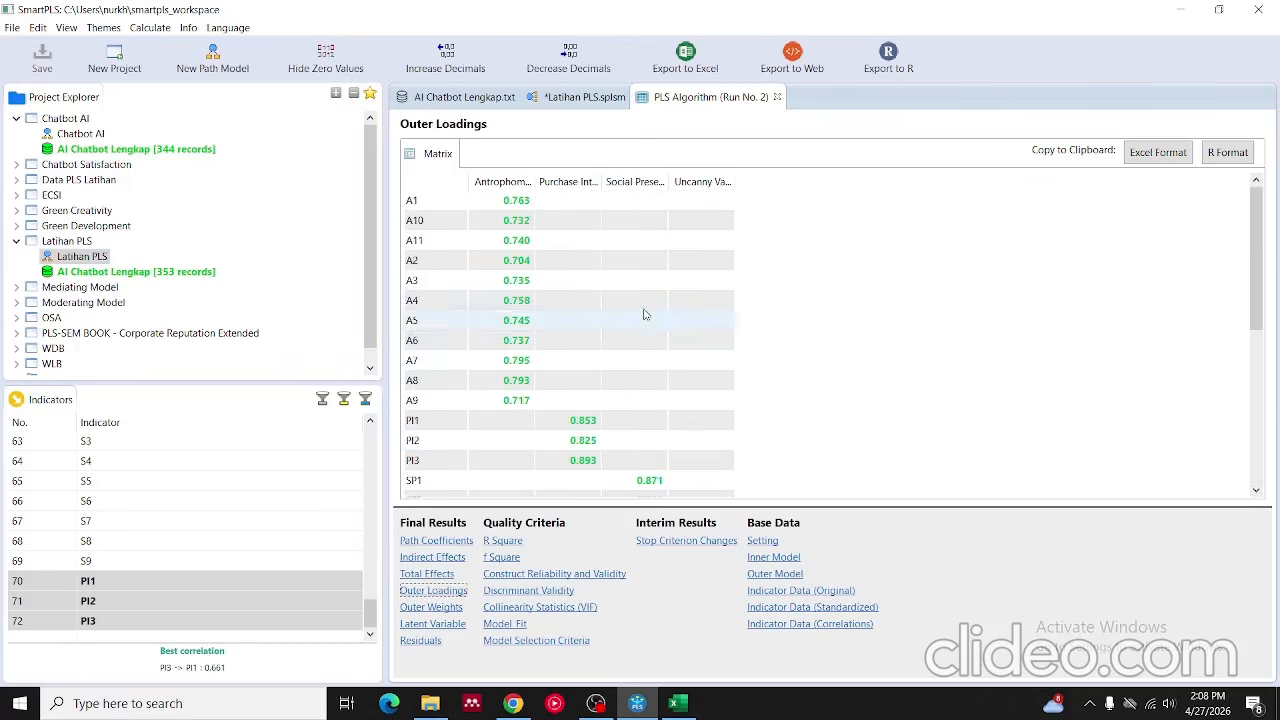
scroll(578, 336, "down", 6)
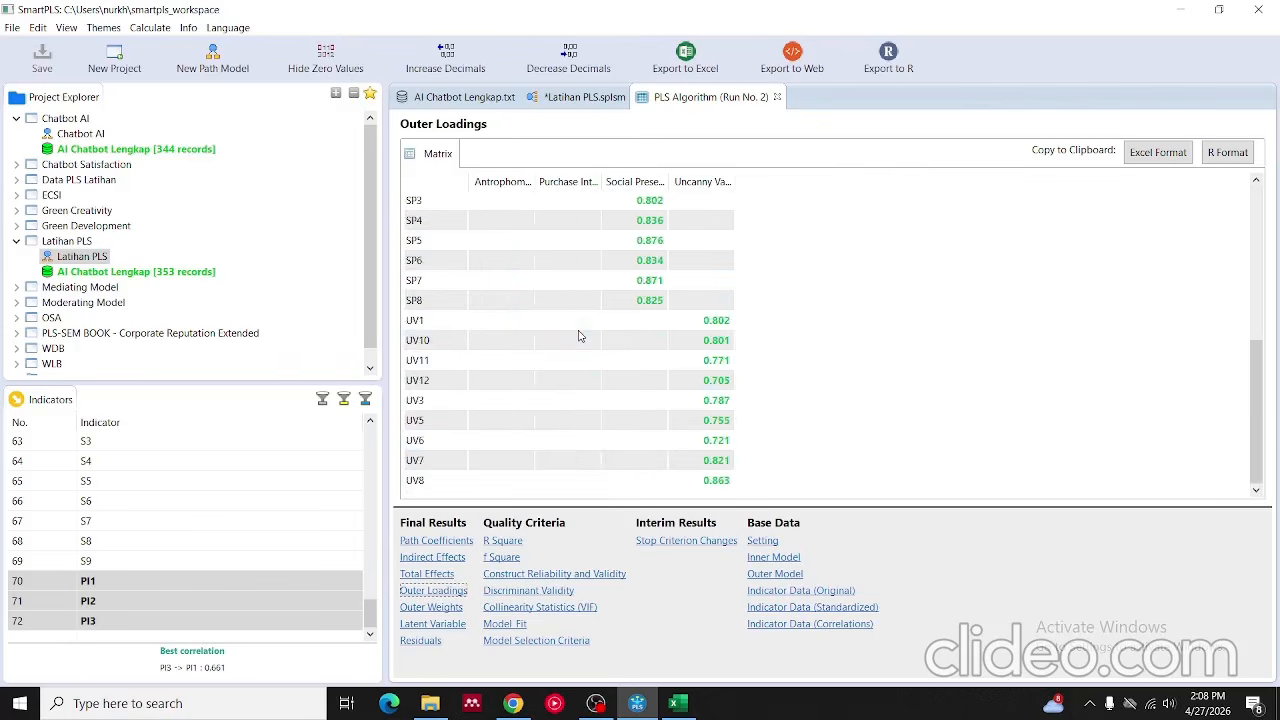
scroll(578, 336, "up", 6)
scroll(578, 336, "down", 5)
scroll(578, 336, "up", 5)
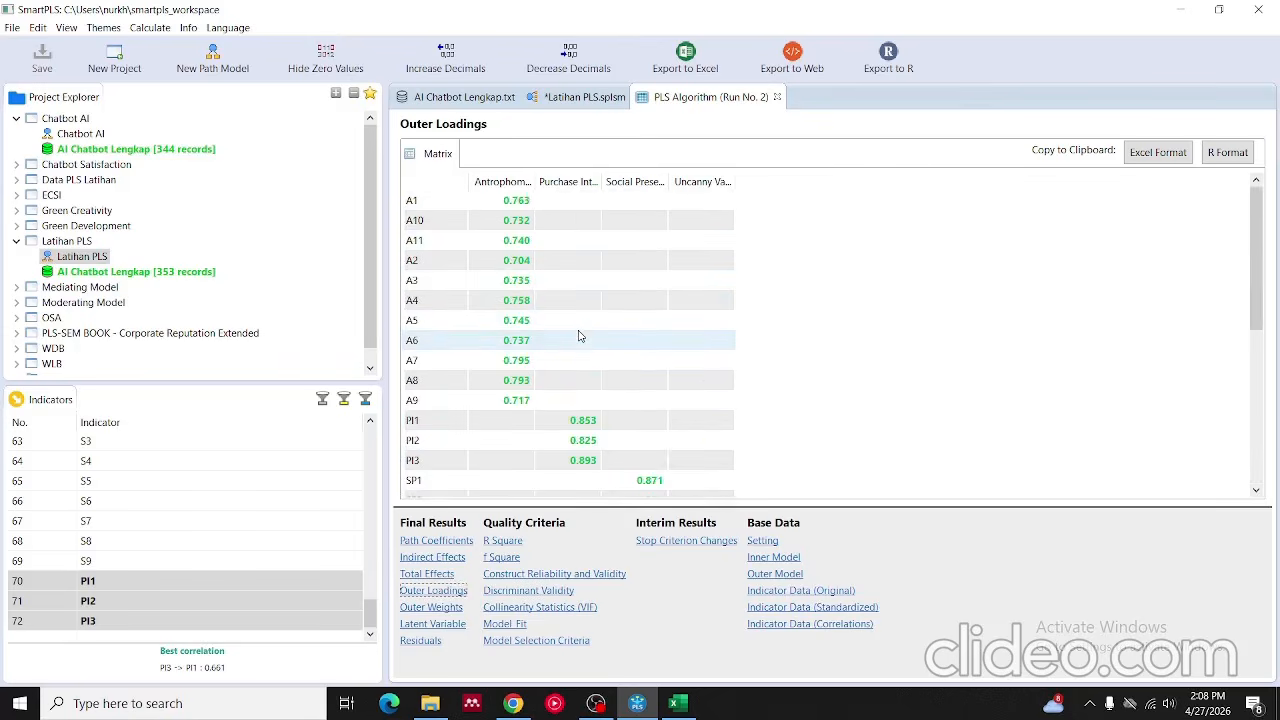
scroll(578, 336, "down", 6)
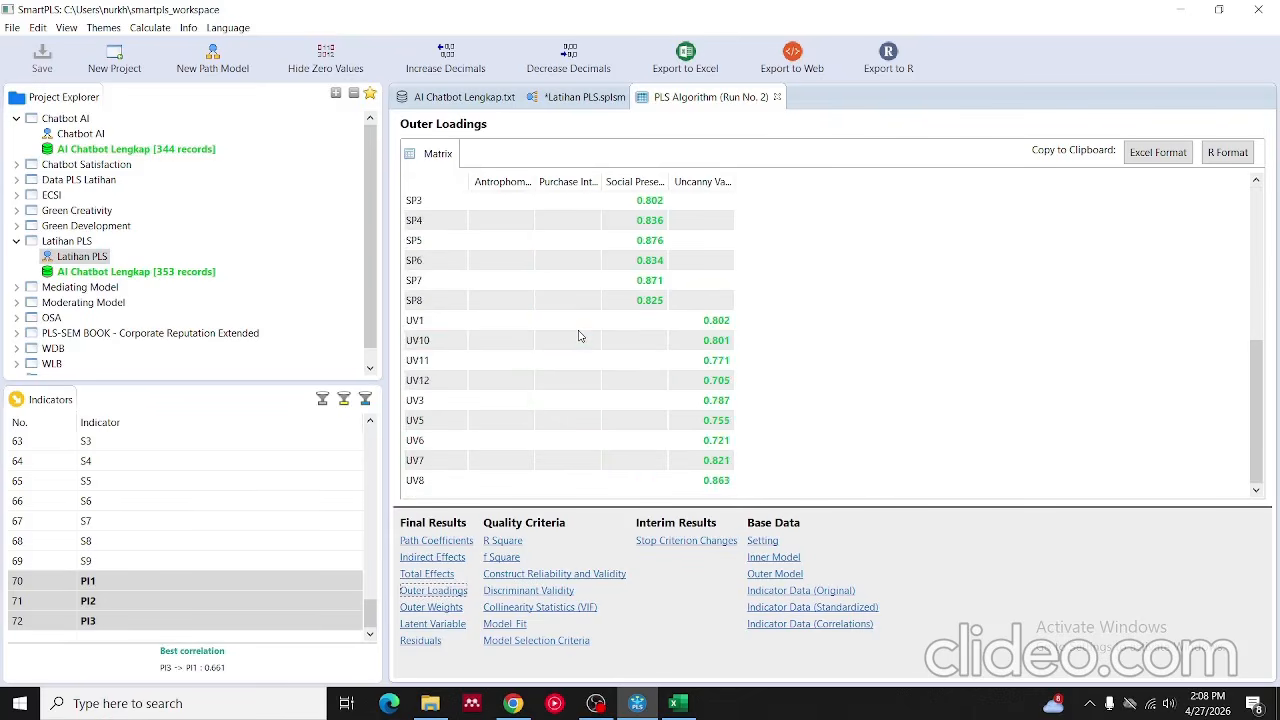
scroll(578, 336, "up", 6)
scroll(586, 334, "down", 6)
- Review the Construct Reliability and Validity results and the R Square results, widening truncated columns to show full headings and construct names
left_click(556, 575)
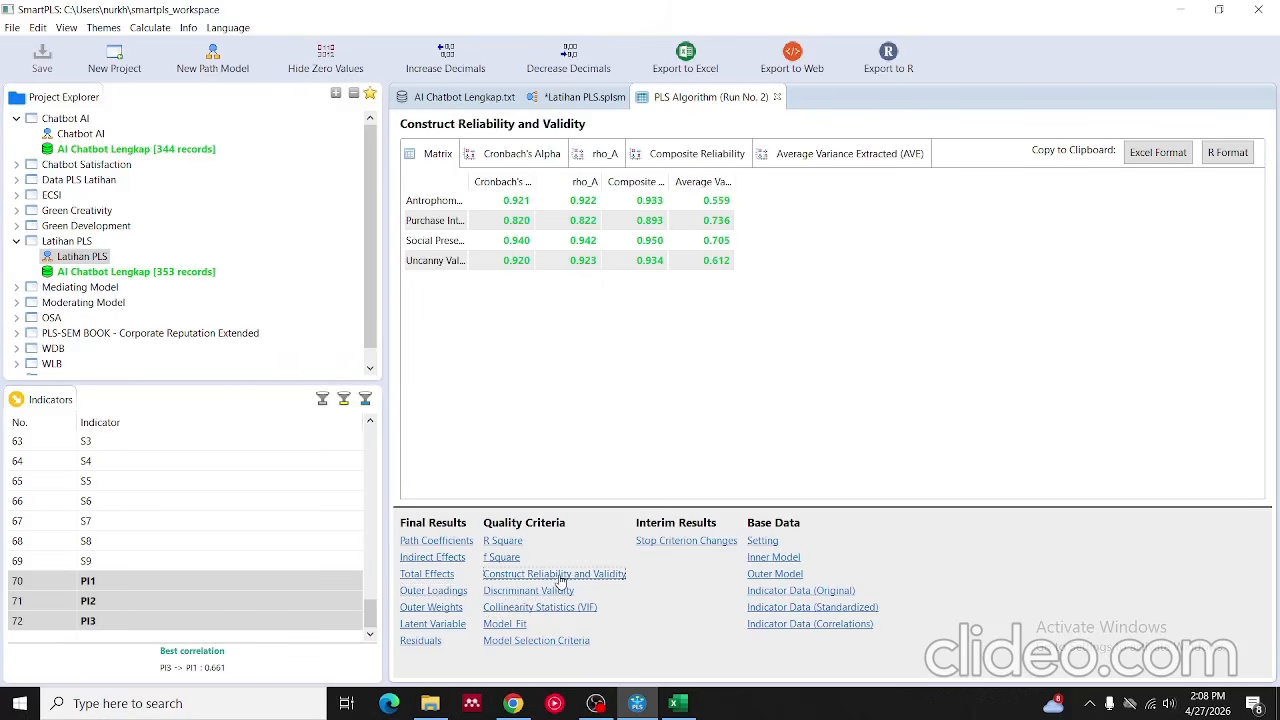
double_click(537, 181)
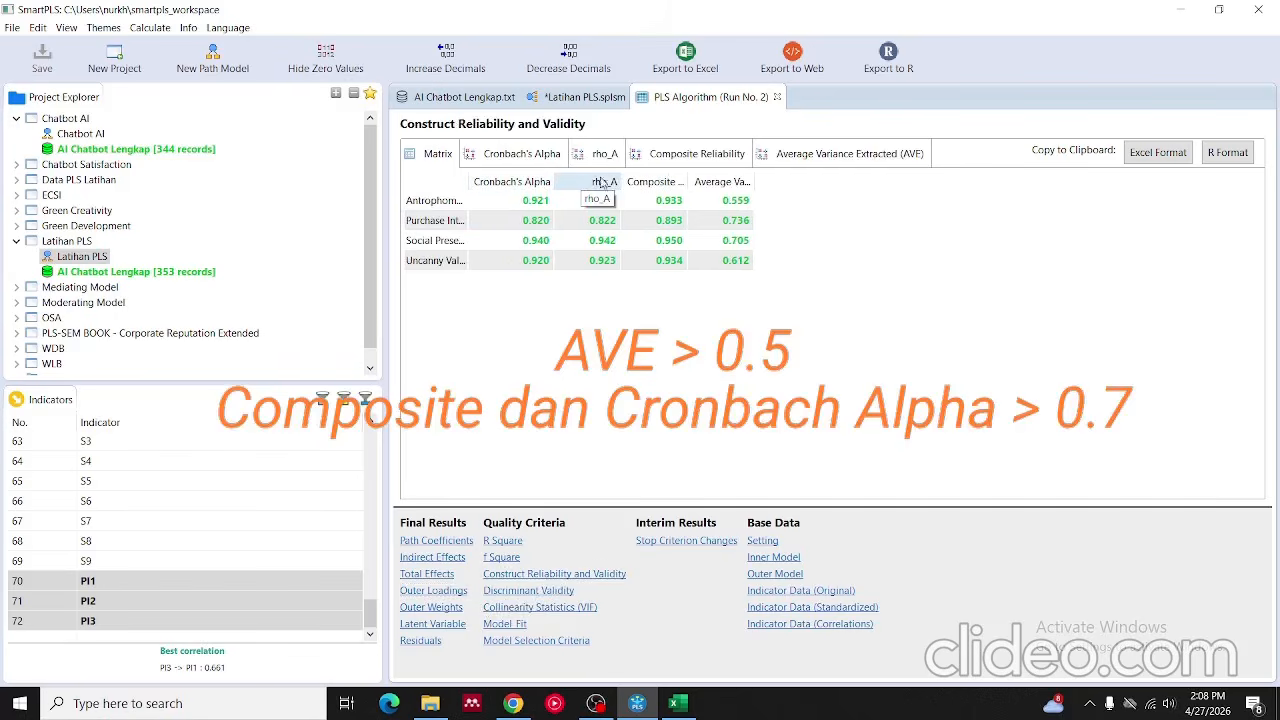
double_click(690, 181)
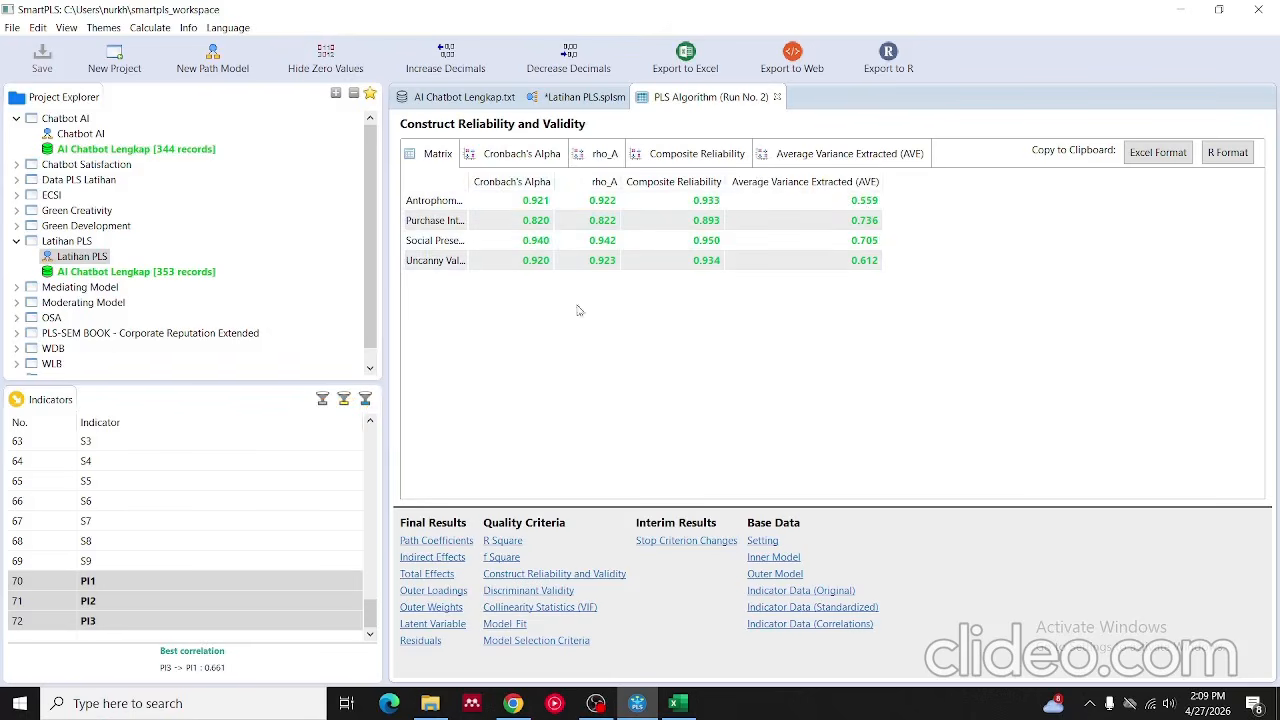
left_click(505, 542)
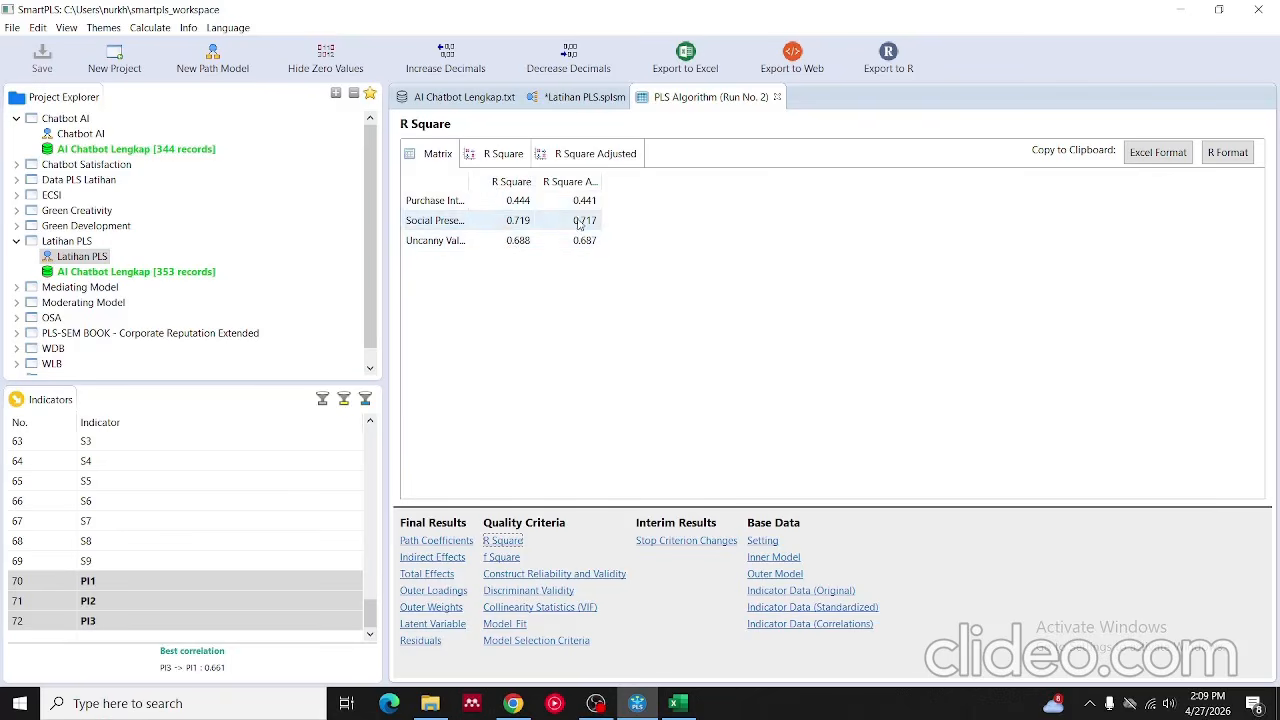
double_click(470, 182)
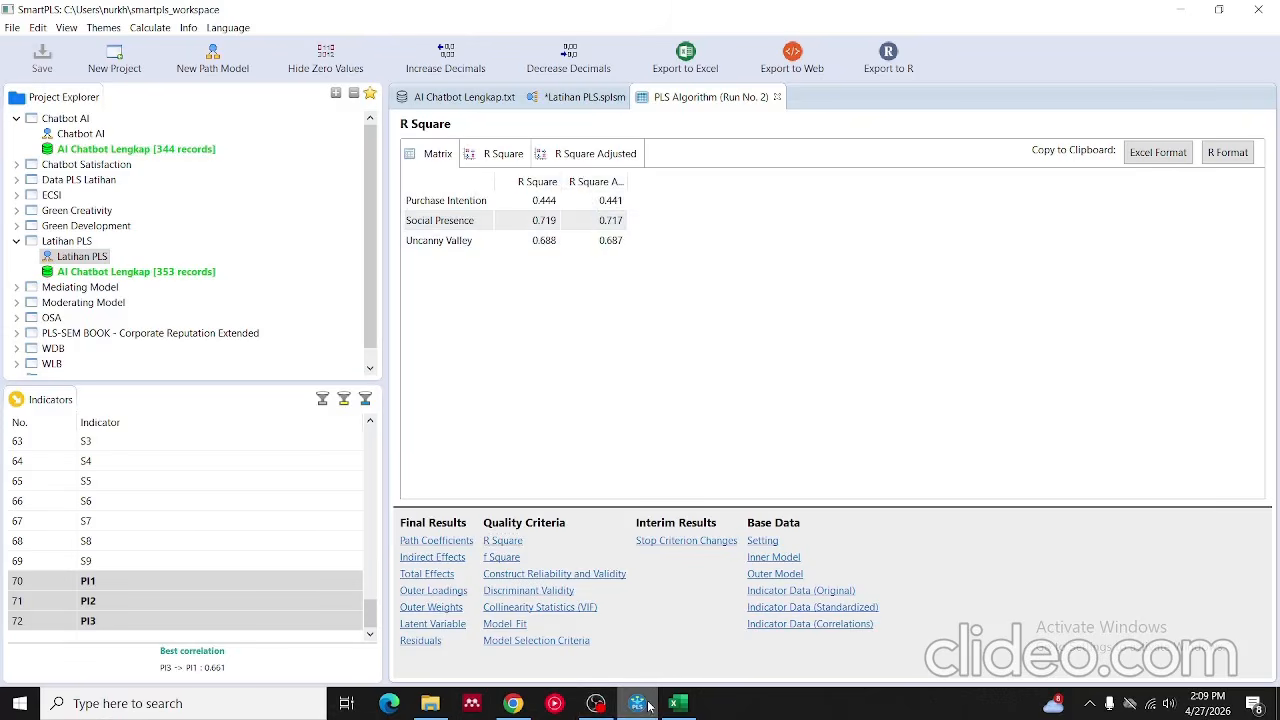
- Run basic Bootstrapping on the Latihan PLS model with 500 subsamples, two-tailed at 0.05, and fit the Path Coefficients columns to full path names
left_click(573, 104)
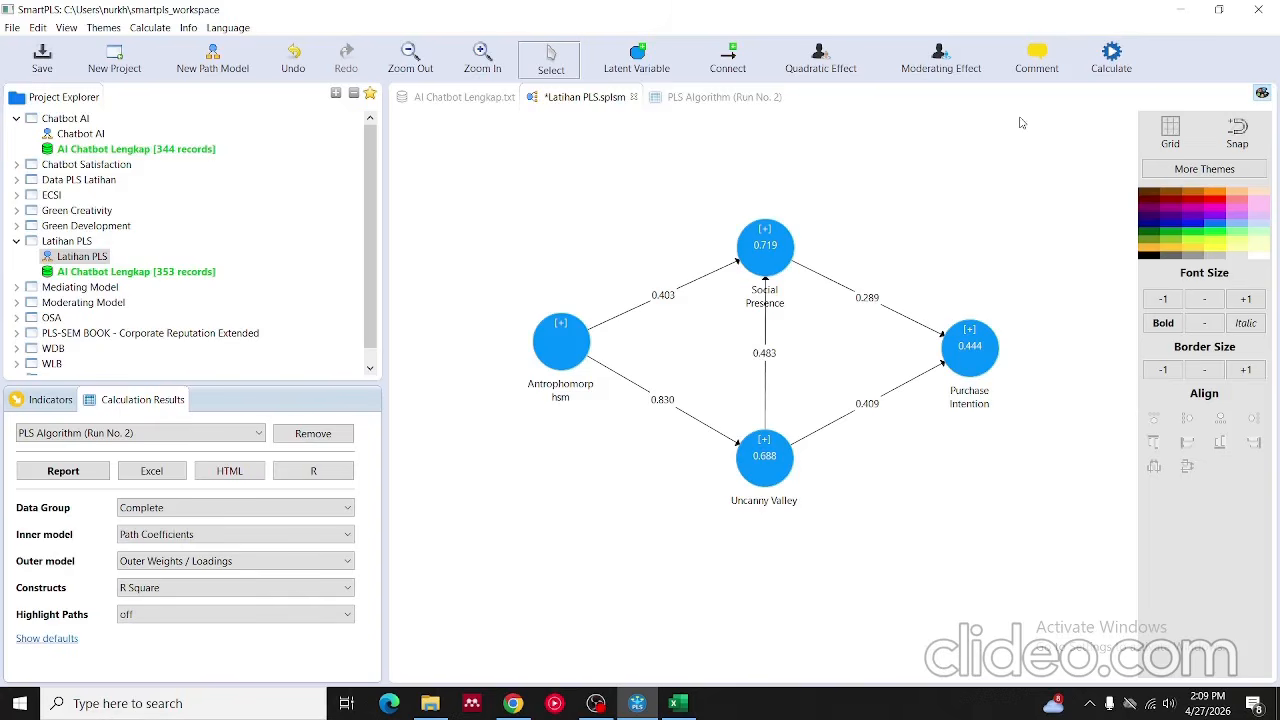
left_click(1108, 56)
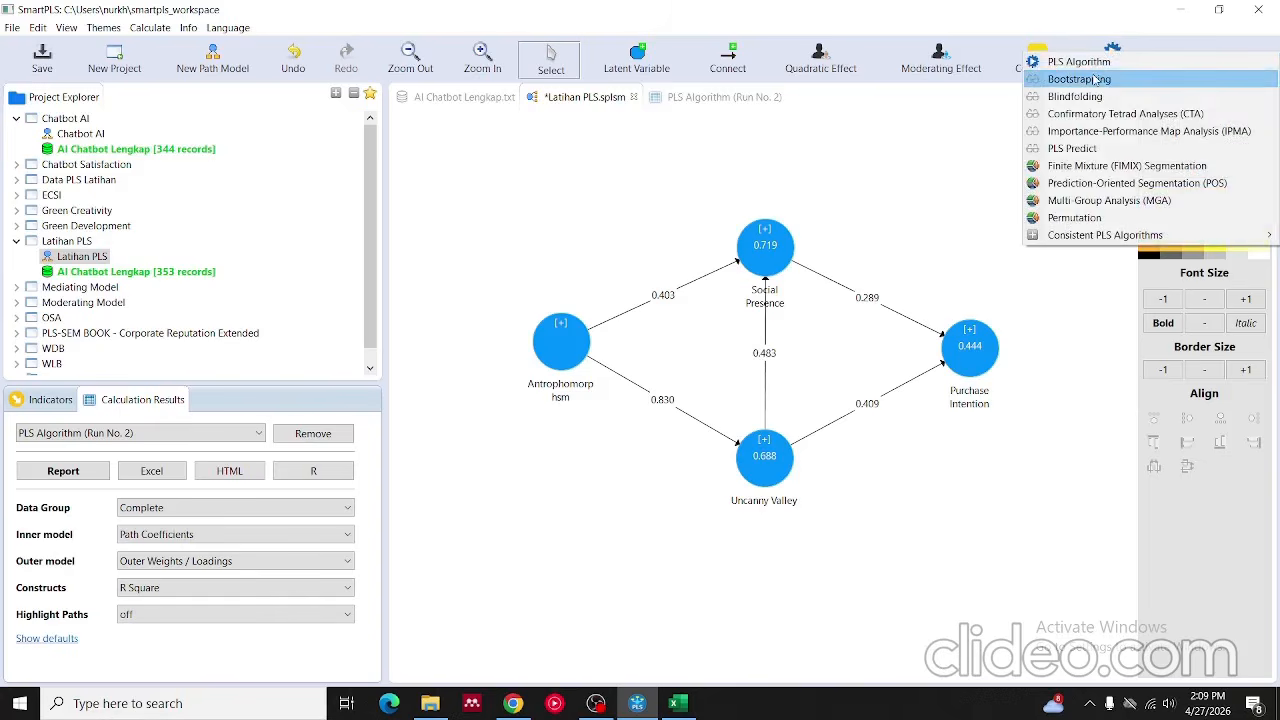
left_click(1079, 79)
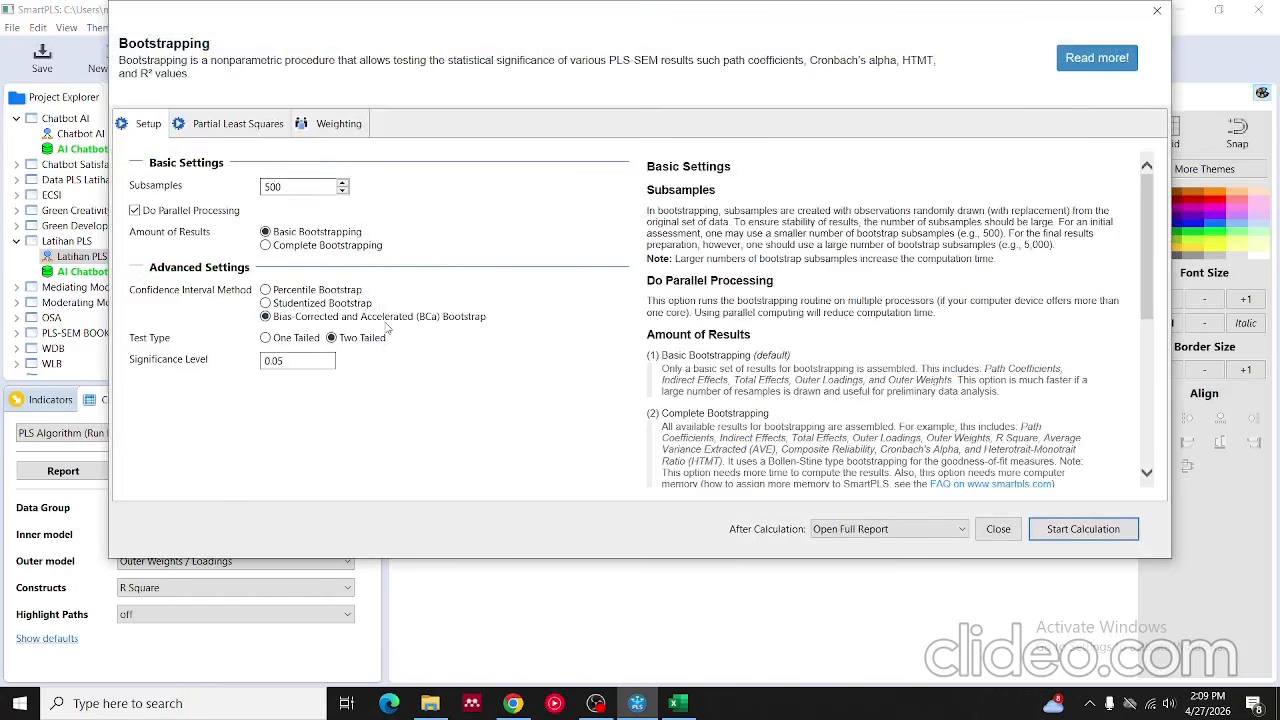
left_click(1072, 530)
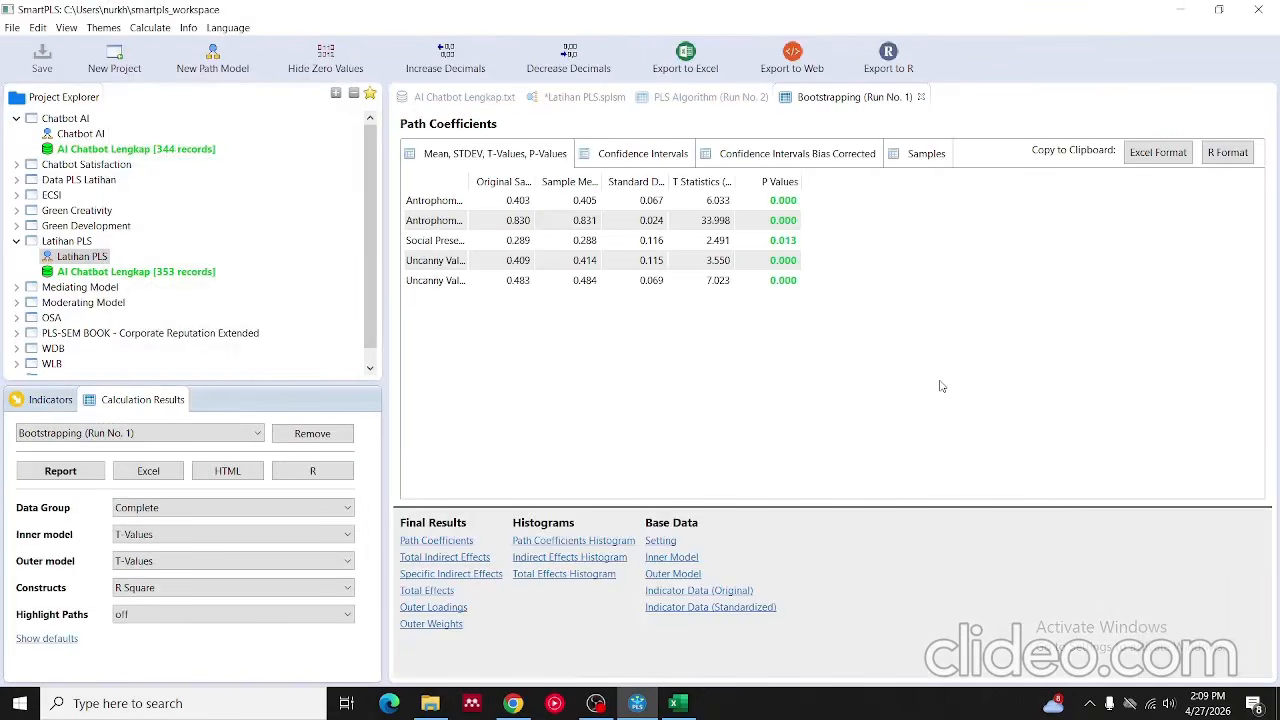
double_click(802, 182)
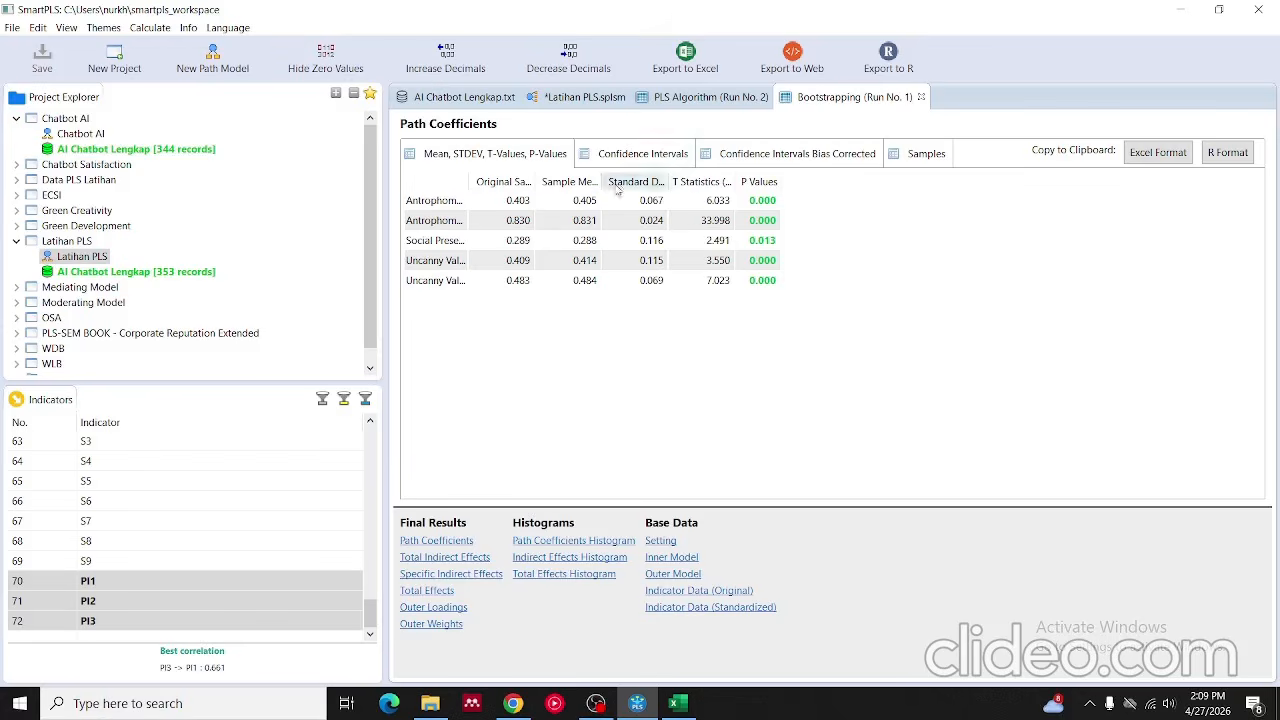
double_click(469, 182)
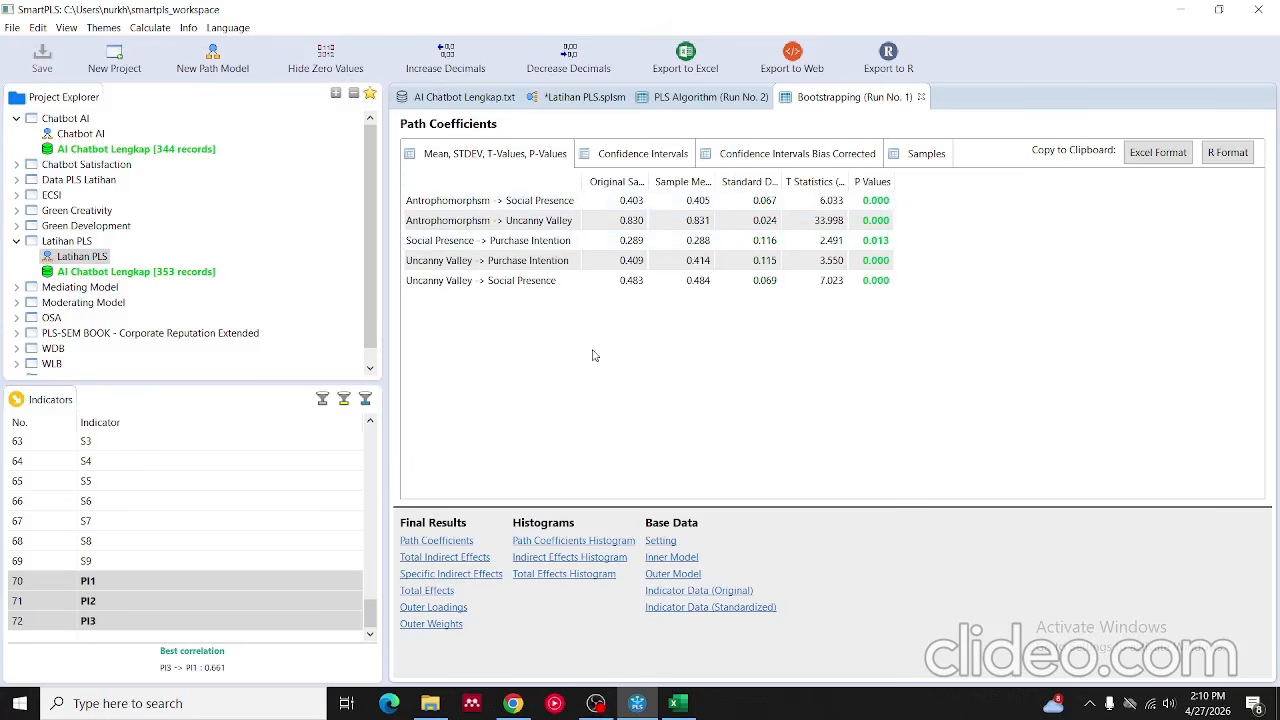
- Display P-Values on the inner model paths of the Latihan PLS diagram
left_click(588, 97)
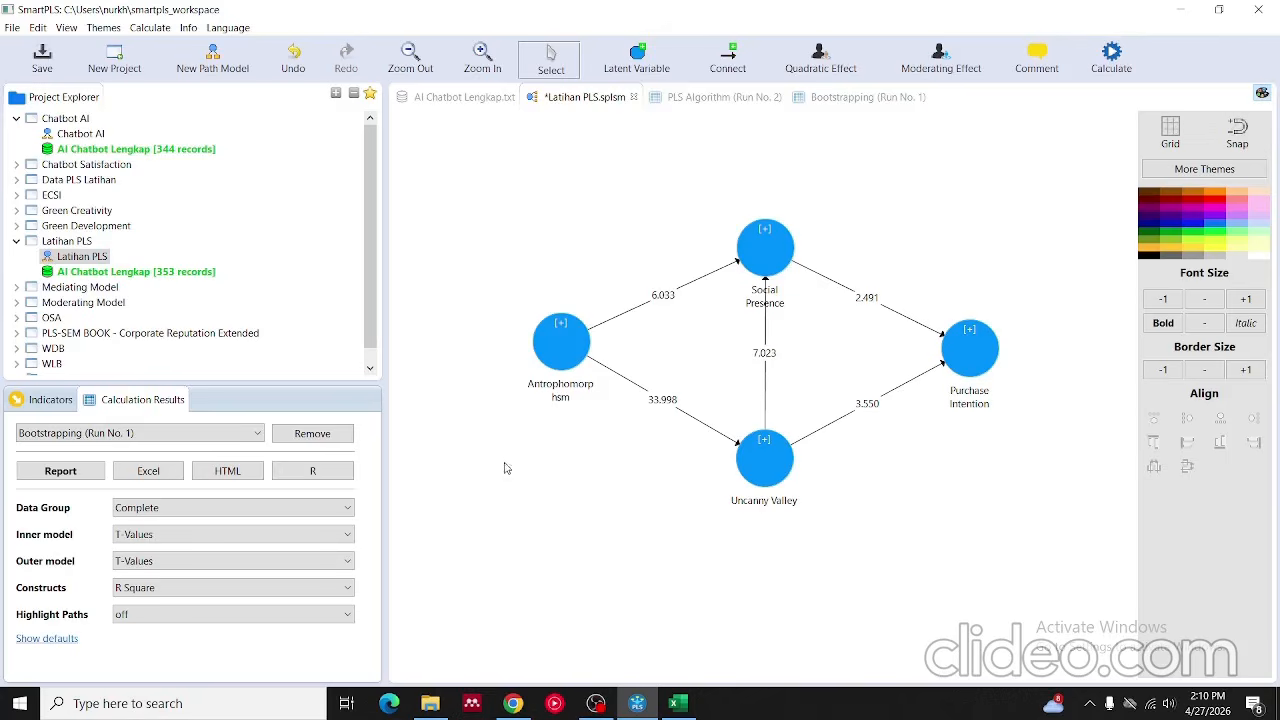
left_click(306, 535)
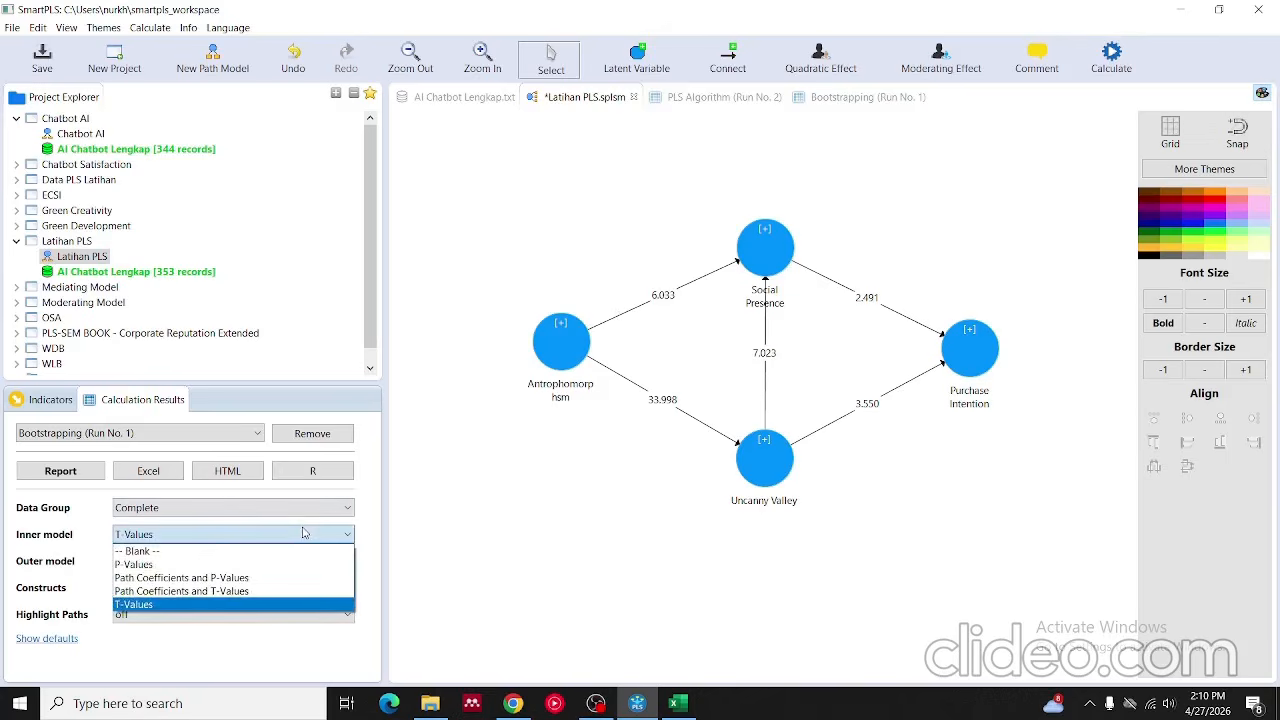
left_click(282, 566)
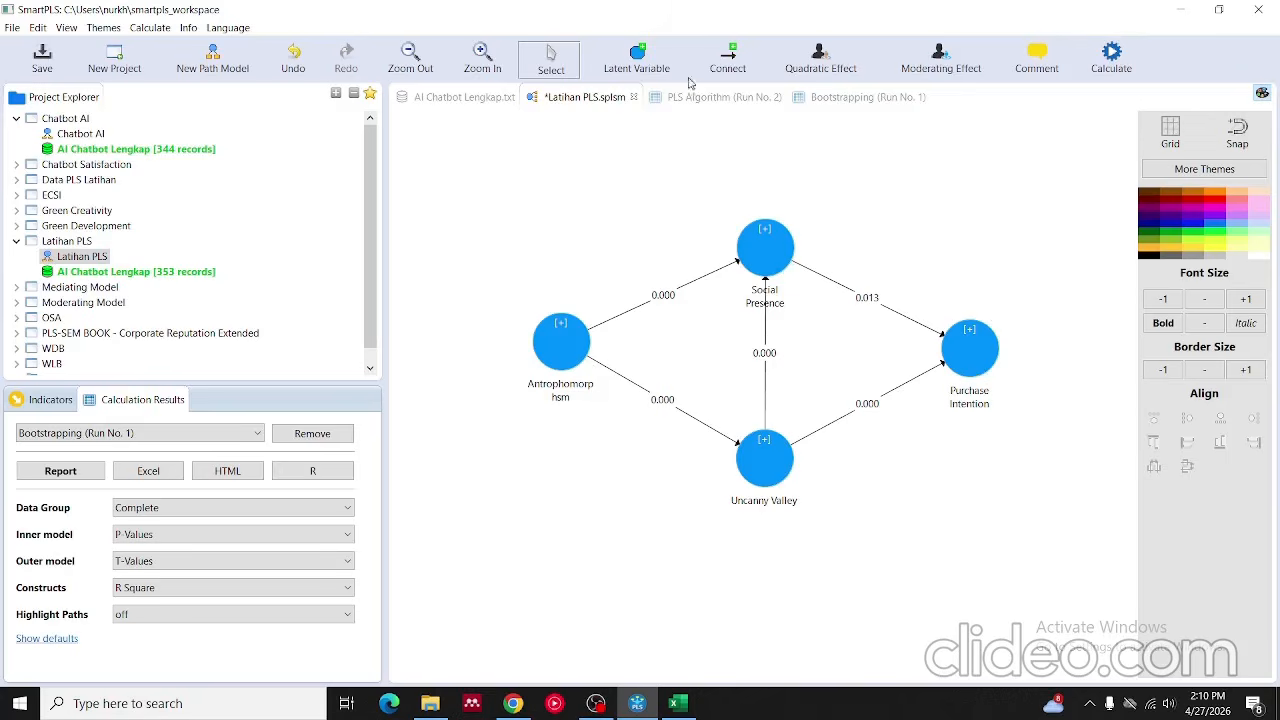
- Examine the Total Indirect Effects of the bootstrapping run with full path names shown, and return to the path model to compare
left_click(823, 98)
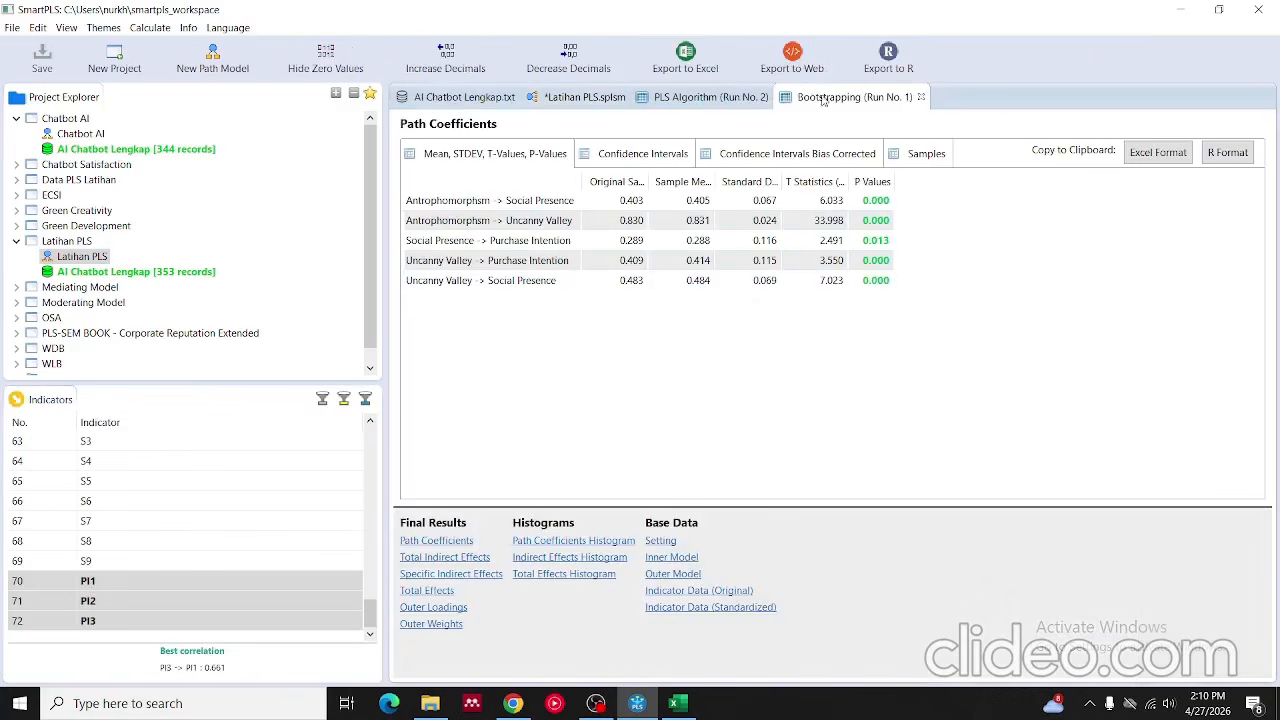
left_click(445, 558)
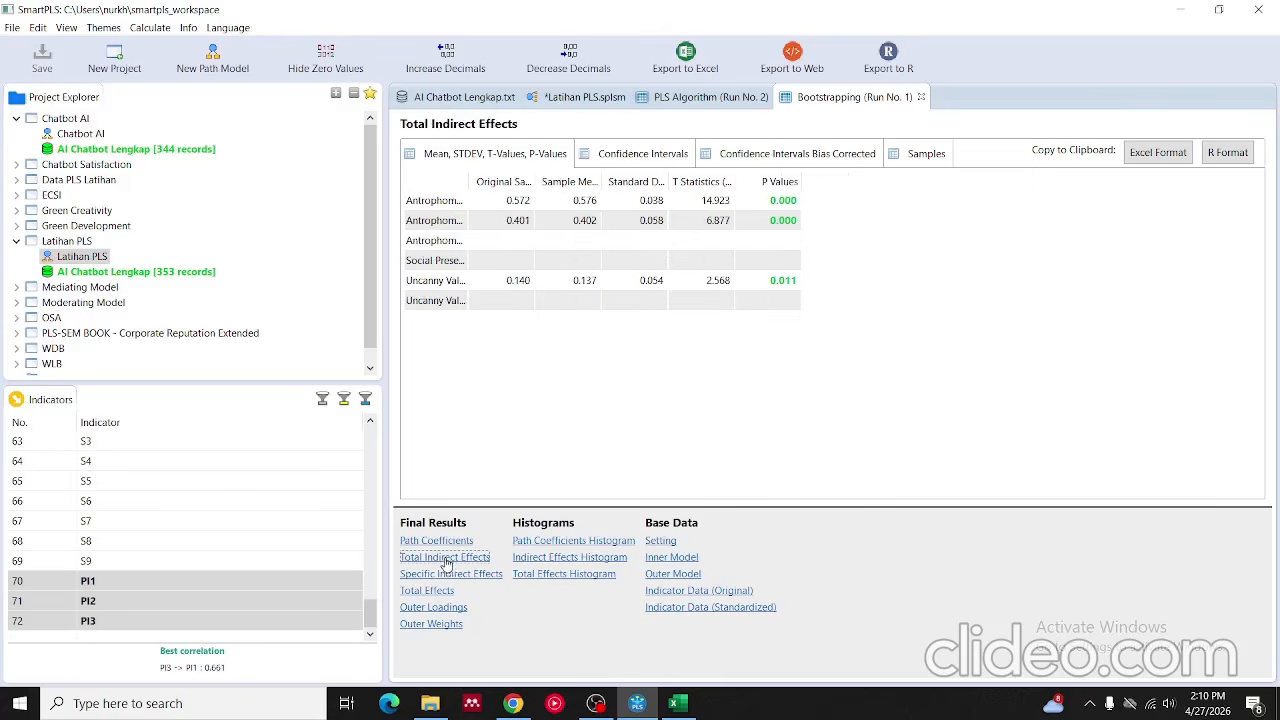
double_click(469, 181)
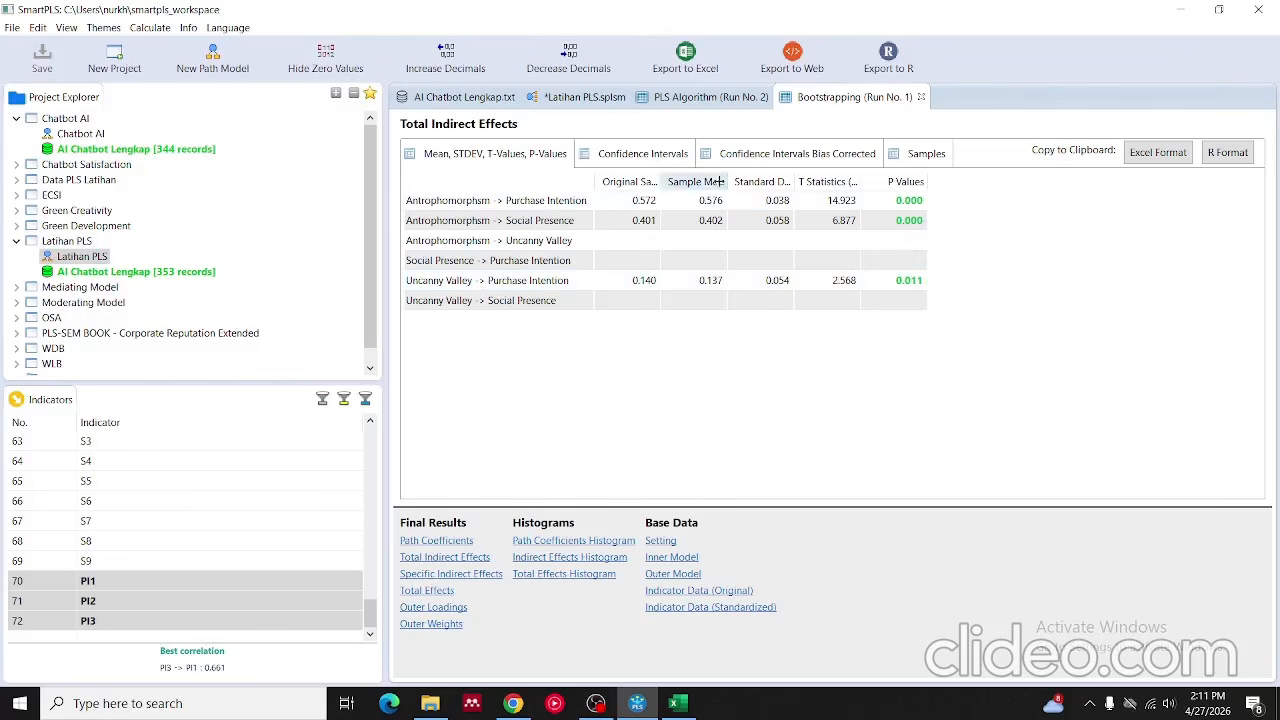
left_click(583, 99)
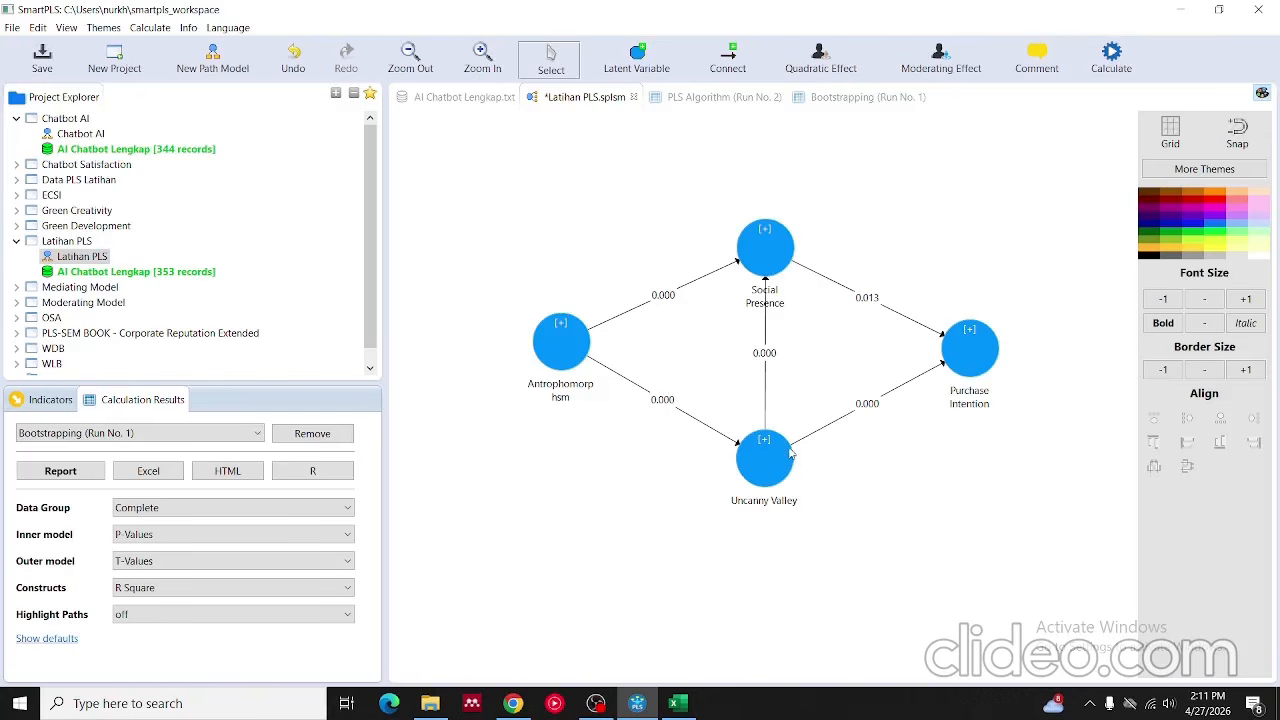
left_click(596, 703)
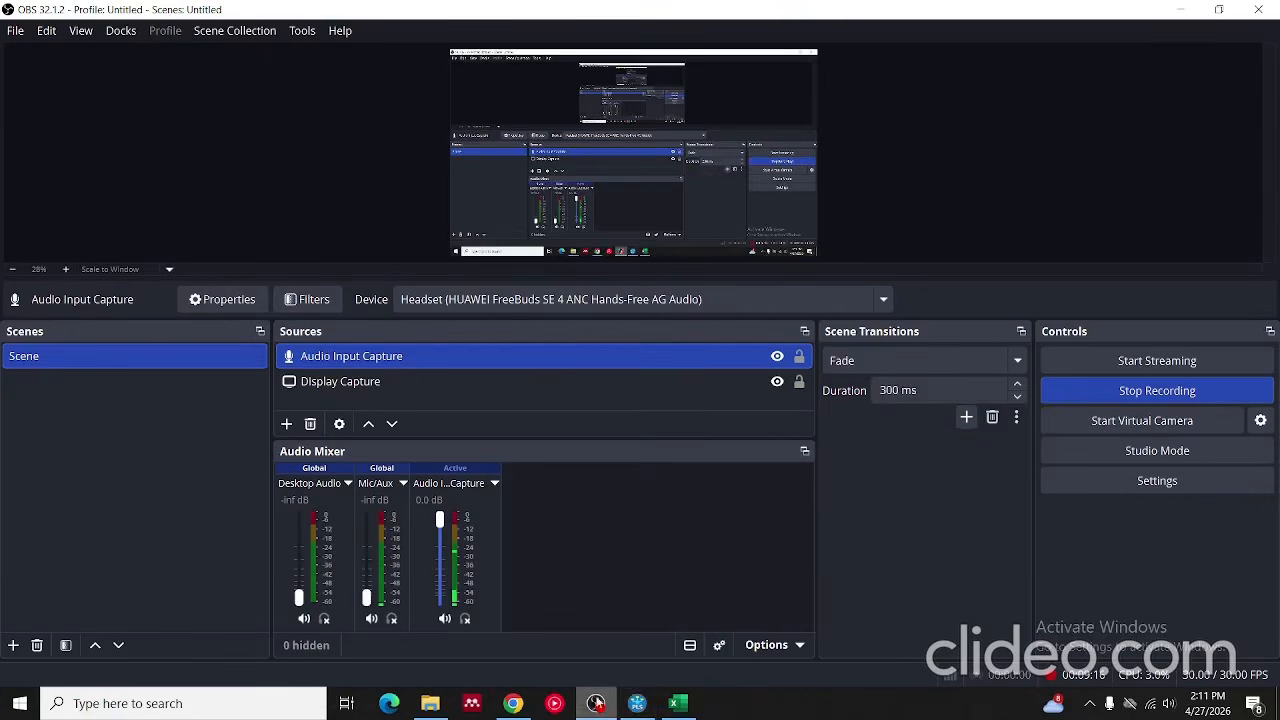